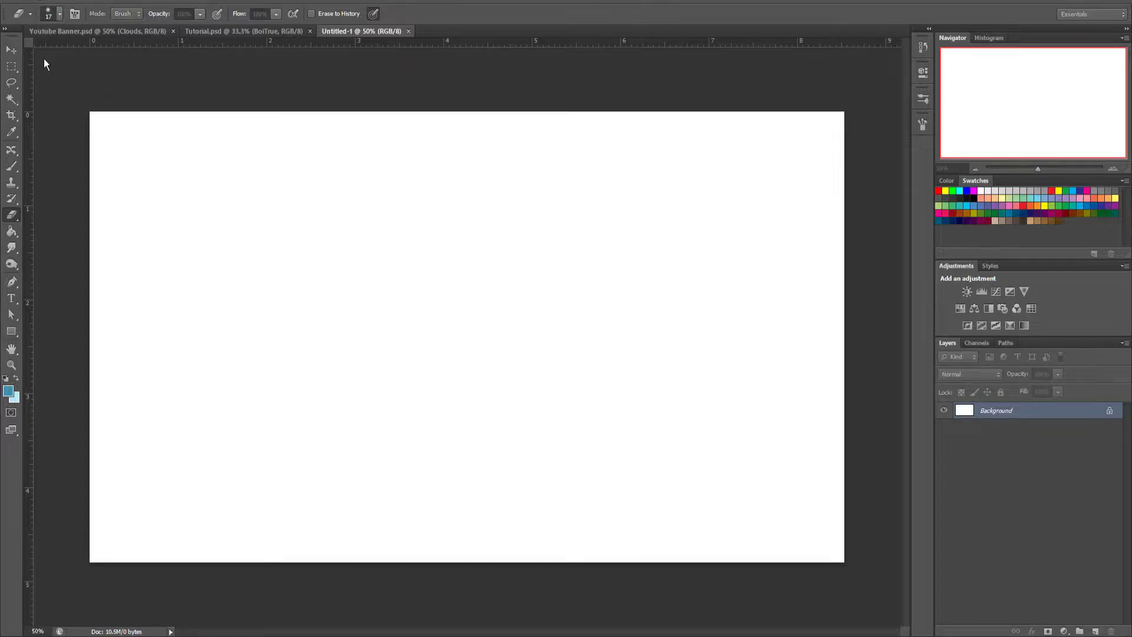
# Review the width, height and resolution settings for a new document, and leave without creating one
pyautogui.hotkey('ctrl', 'n')
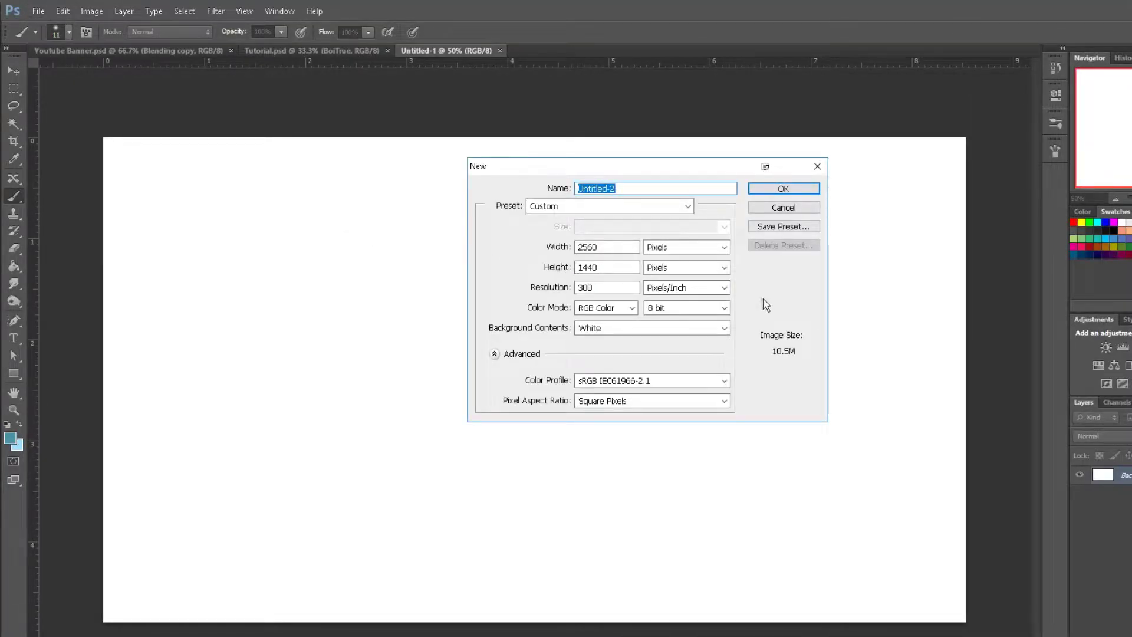
pyautogui.click(613, 247)
pyautogui.click(613, 267)
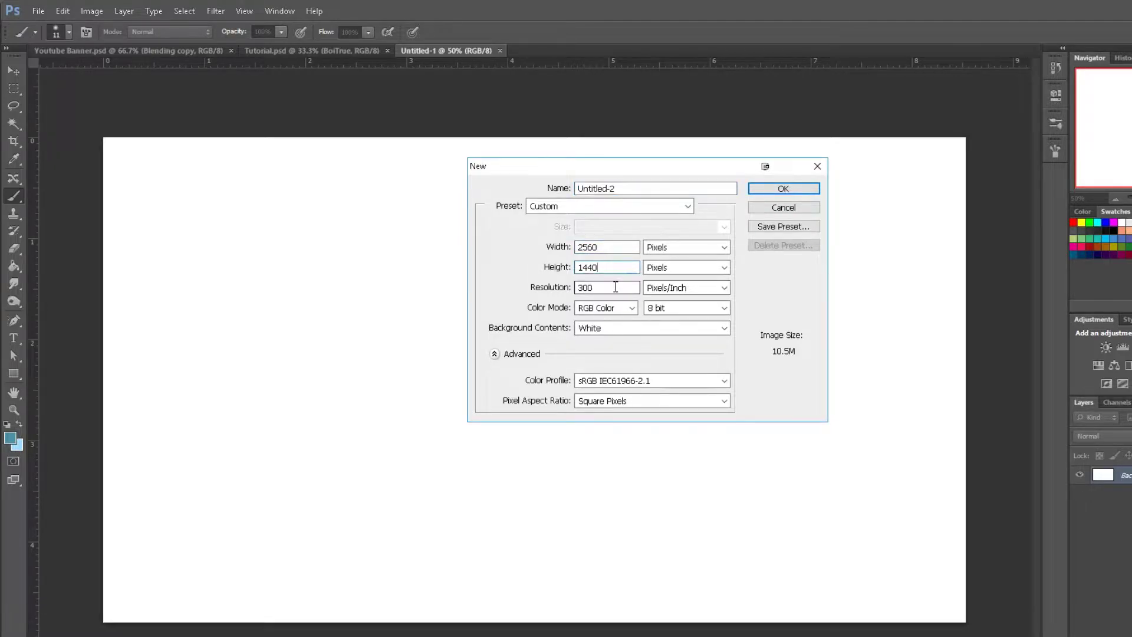
pyautogui.click(615, 287)
pyautogui.click(795, 210)
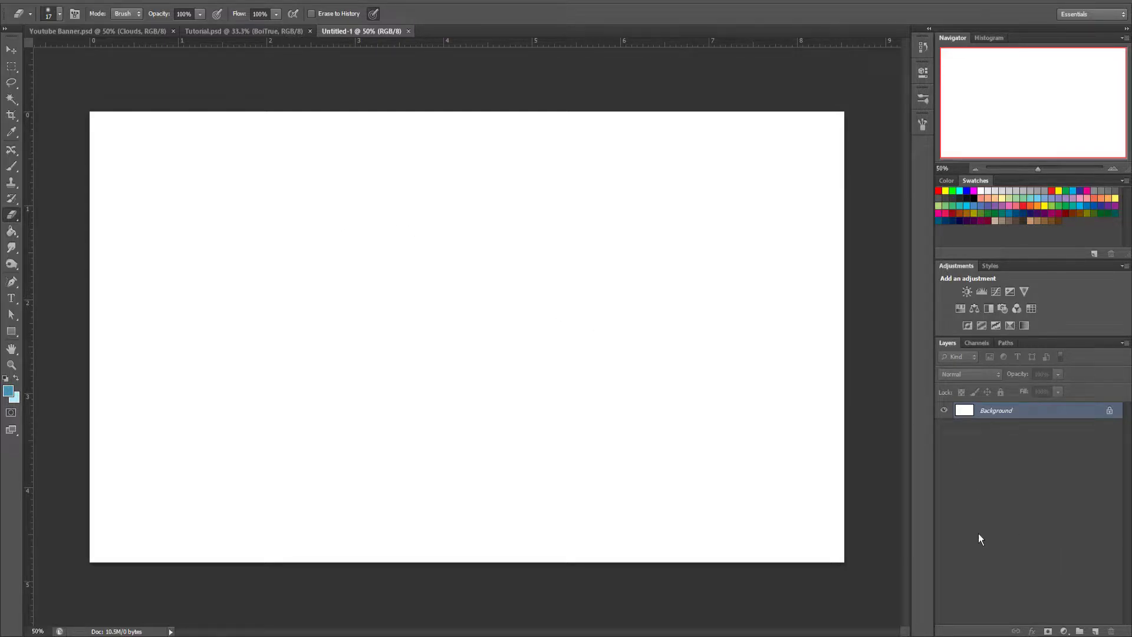
# Add a new empty layer to Untitled-1 and delete the Background layer
pyautogui.click(1095, 631)
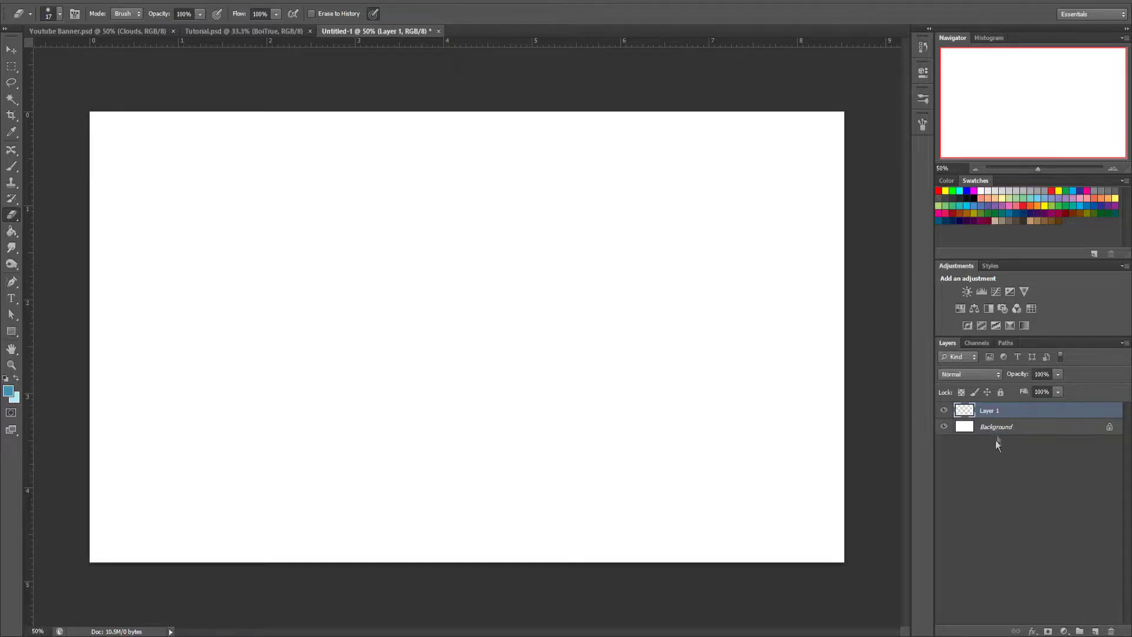
pyautogui.click(1027, 430)
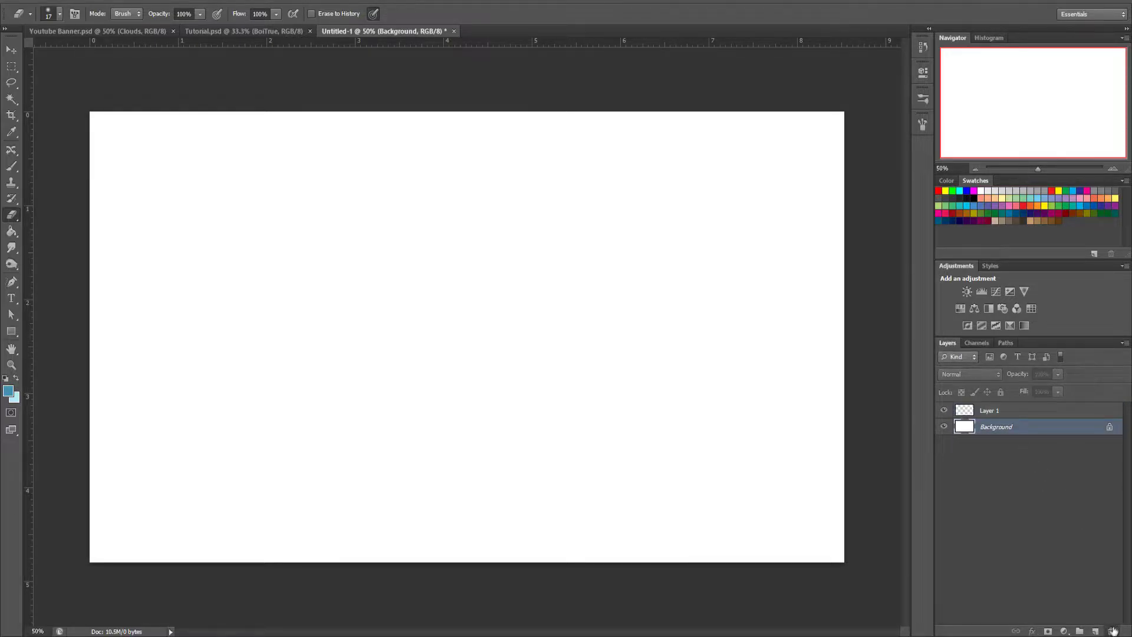
pyautogui.press('Delete')
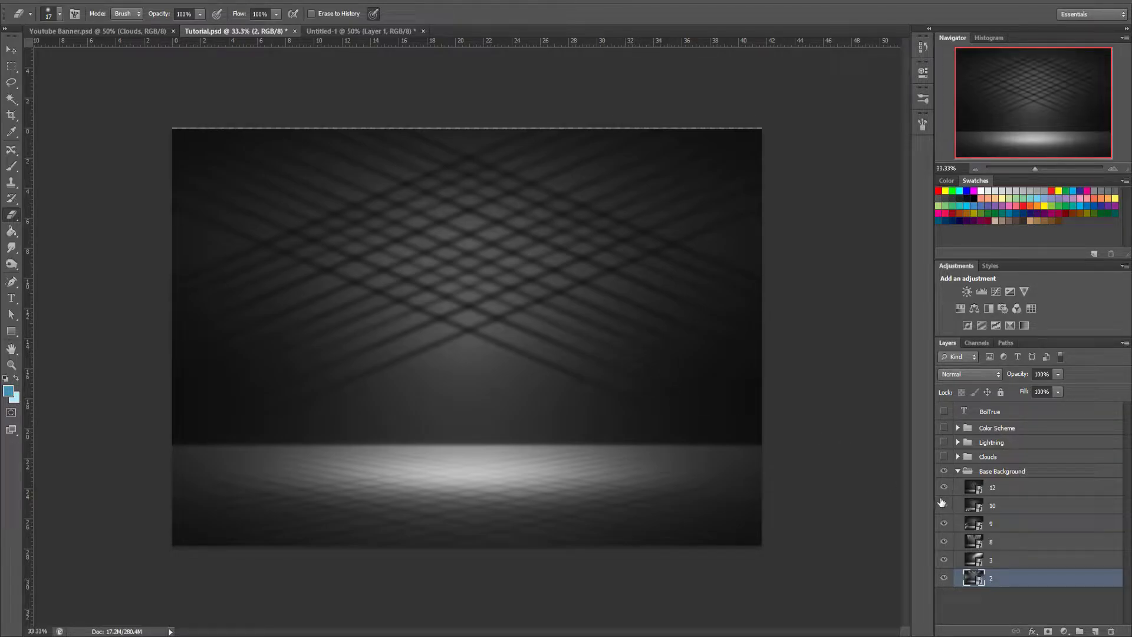
# Examine the light images in Tutorial.psd's Base Background group by hiding layers 12, 10, 9, 8 and 3 in turn and showing them again
pyautogui.click(996, 491)
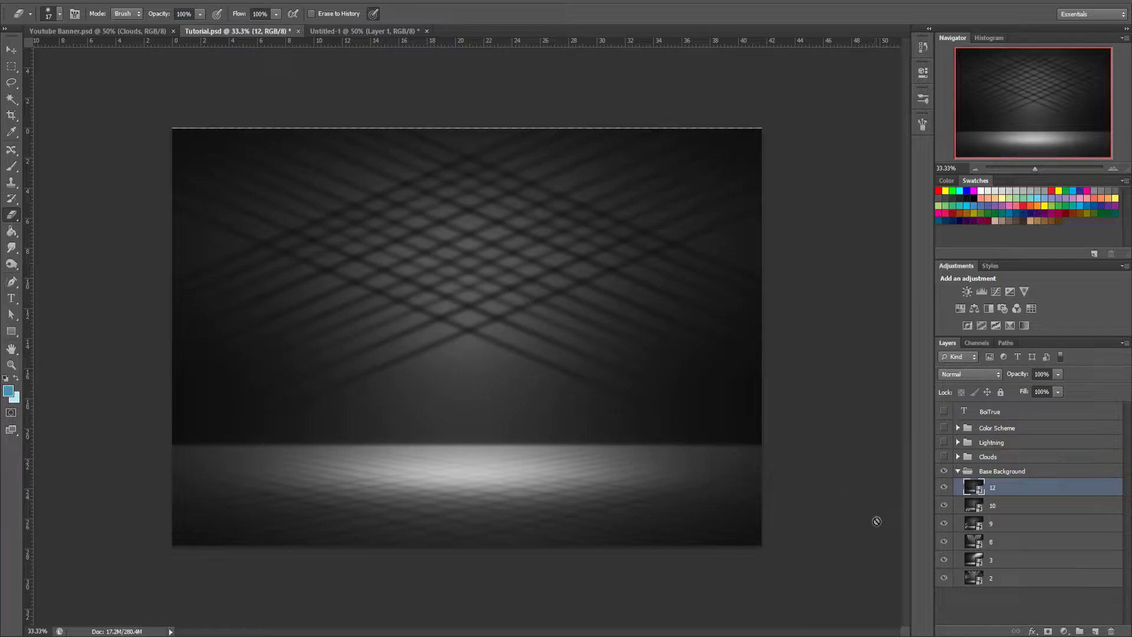
pyautogui.click(943, 488)
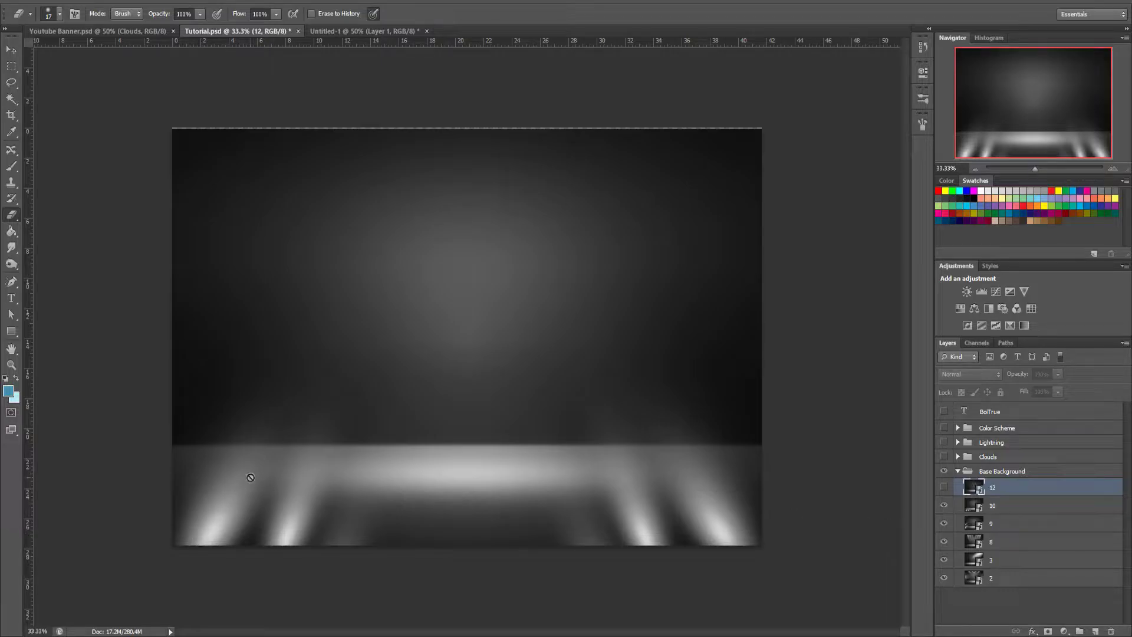
pyautogui.click(943, 506)
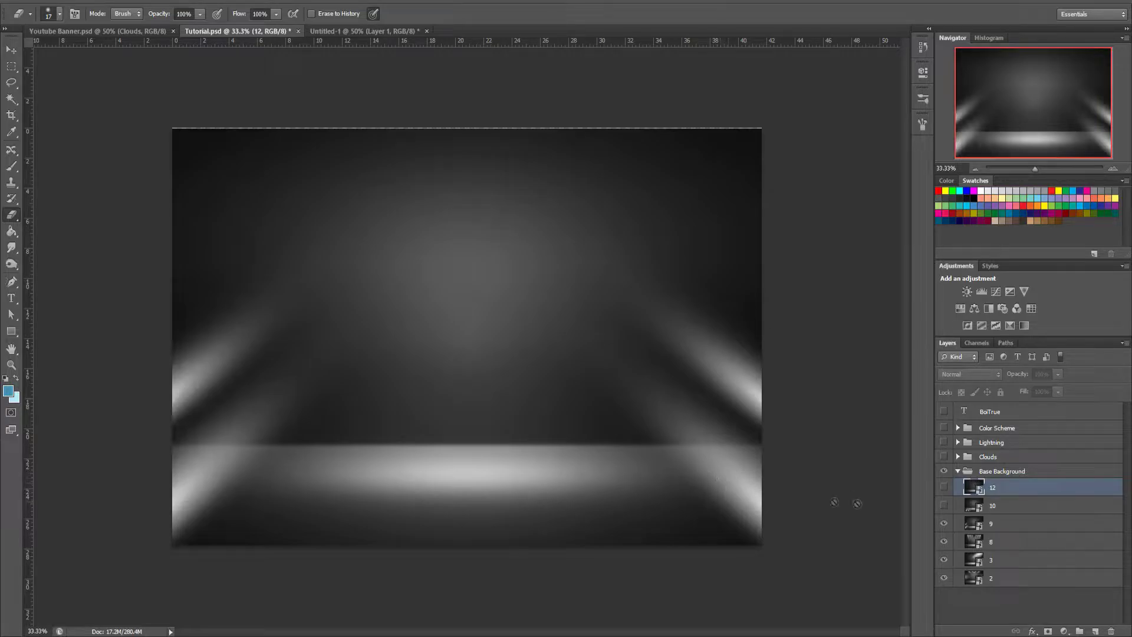
pyautogui.click(943, 525)
pyautogui.click(943, 541)
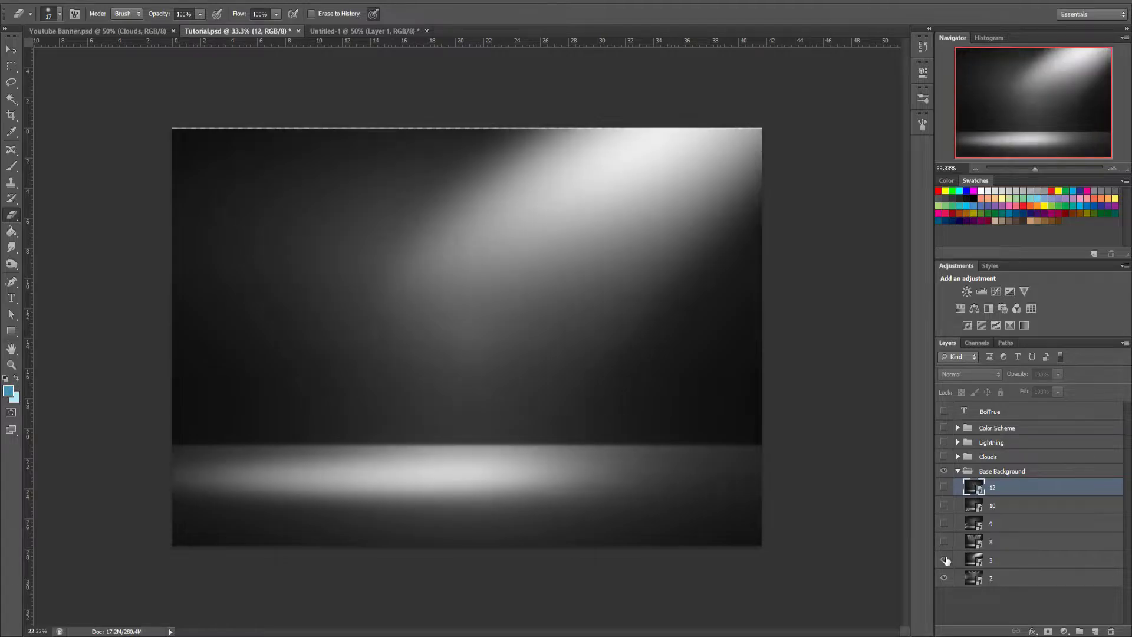
pyautogui.click(944, 560)
pyautogui.moveTo(944, 559); pyautogui.dragTo(944, 525)
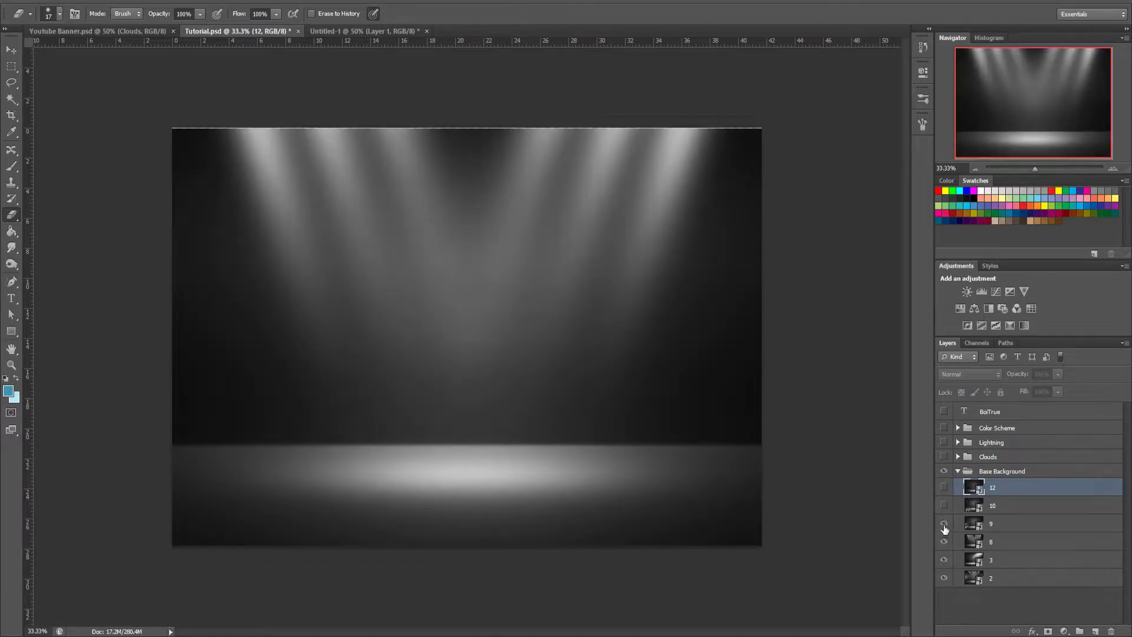
pyautogui.click(943, 506)
pyautogui.click(943, 487)
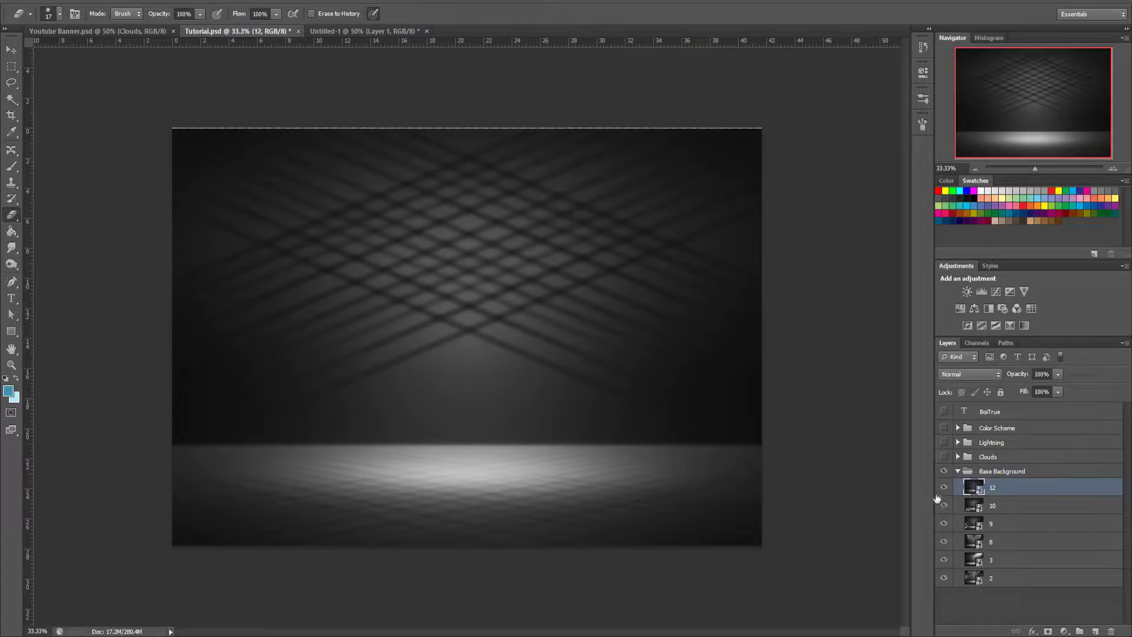
# Move layer 12 below layer 9 in the Base Background group
pyautogui.moveTo(948, 479); pyautogui.dragTo(953, 510)
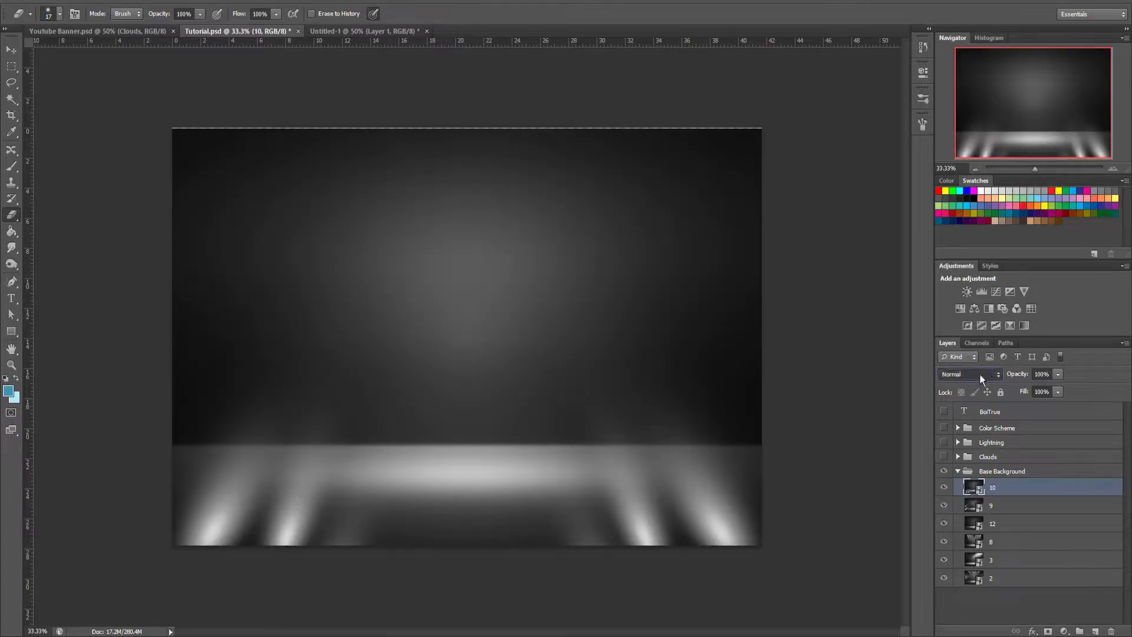
# Try the Screen blending mode on layers 10 and 9 of the Base Background group
pyautogui.hotkey('shift', 'alt', 's')
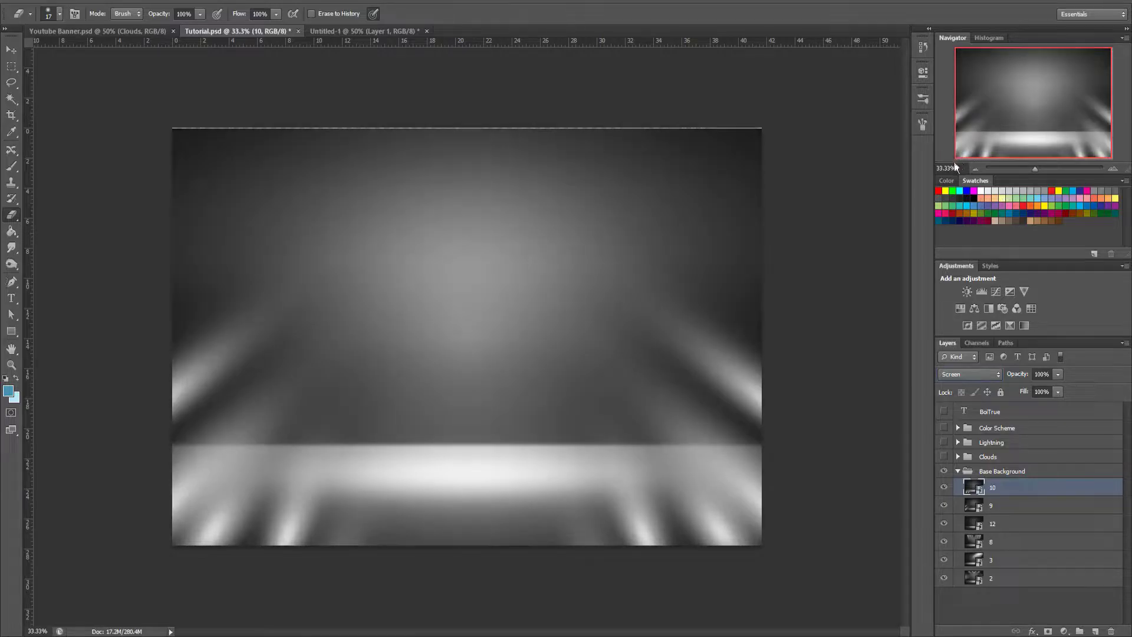
pyautogui.click(964, 505)
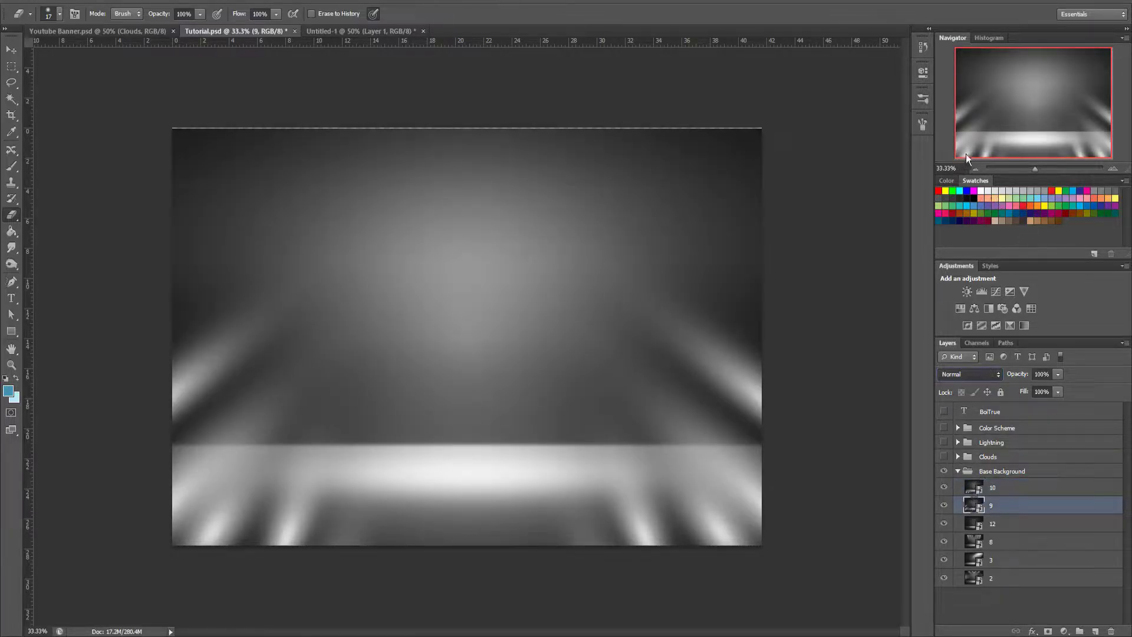
pyautogui.hotkey('shift', 'alt', 's')
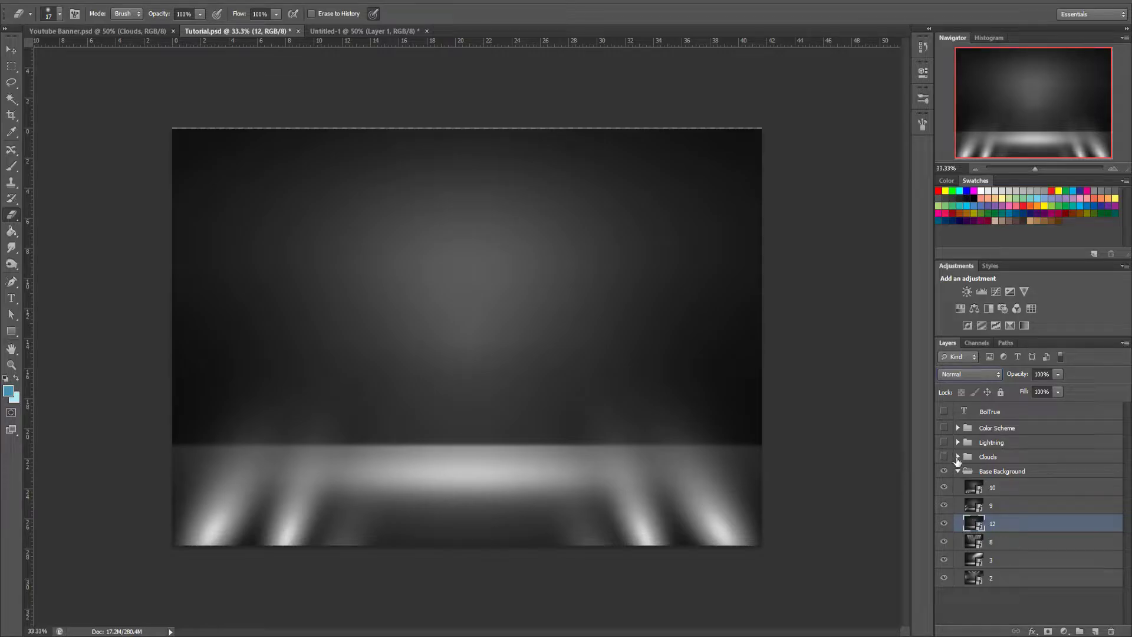
# Expand the Clouds group, make it visible and select its layer 12
pyautogui.click(957, 457)
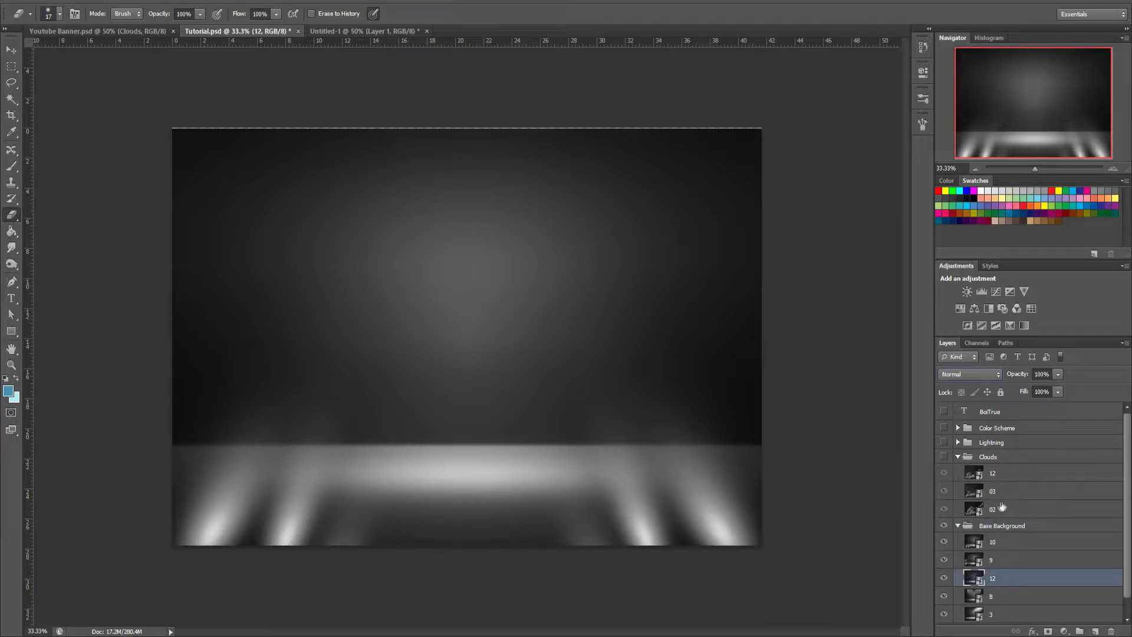
pyautogui.click(943, 457)
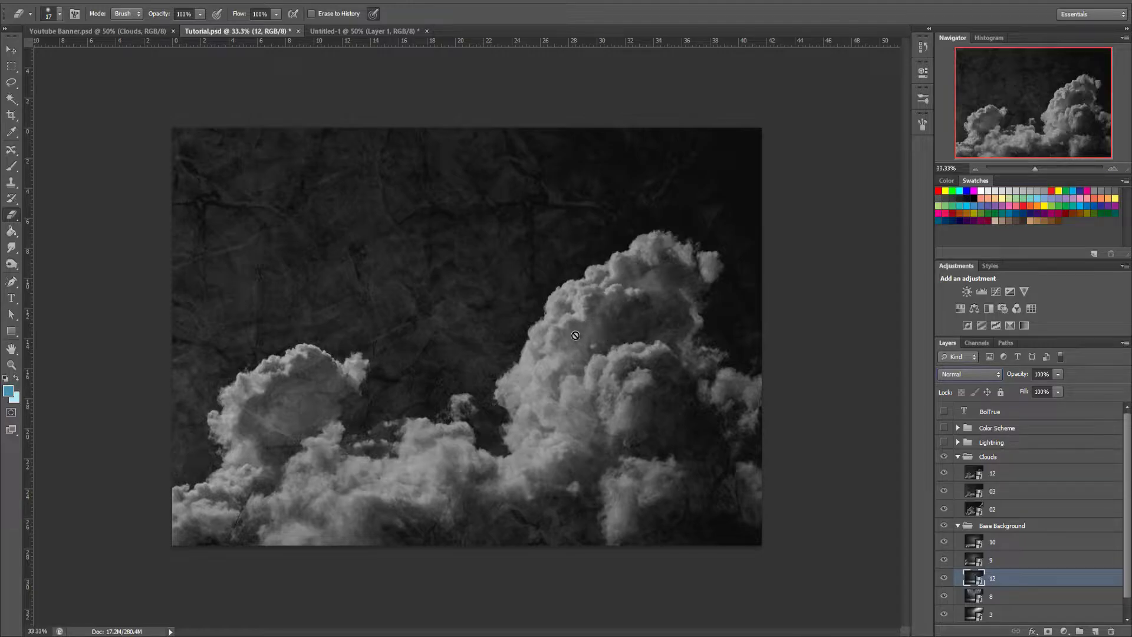
pyautogui.click(991, 479)
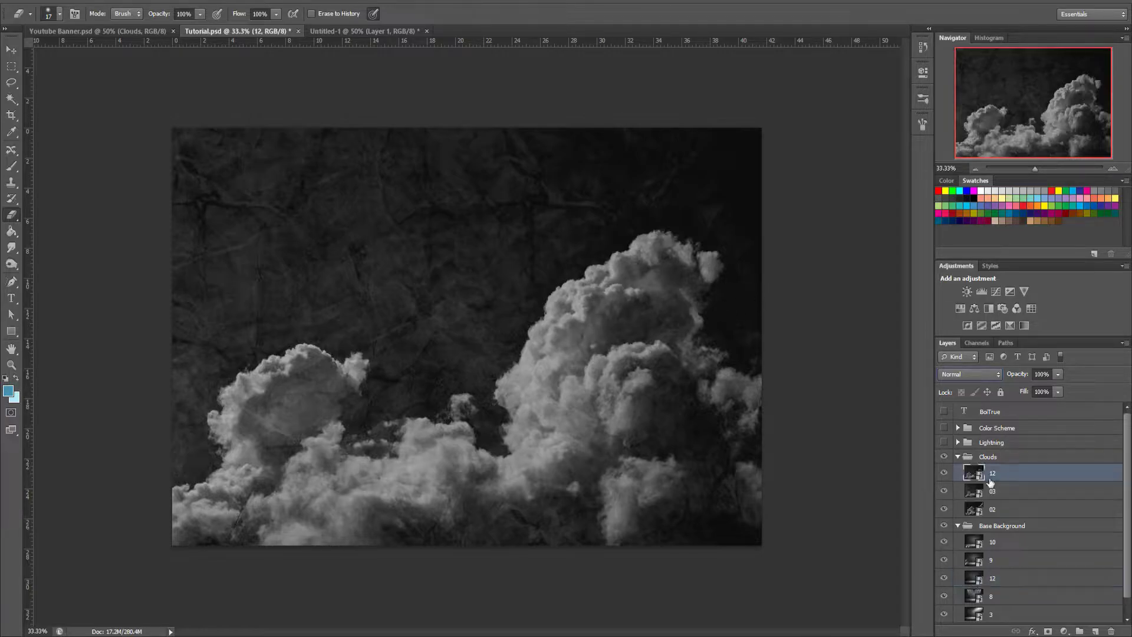
# Compare the cloud images by temporarily hiding layers 12 and 03 in the Clouds group
pyautogui.click(943, 474)
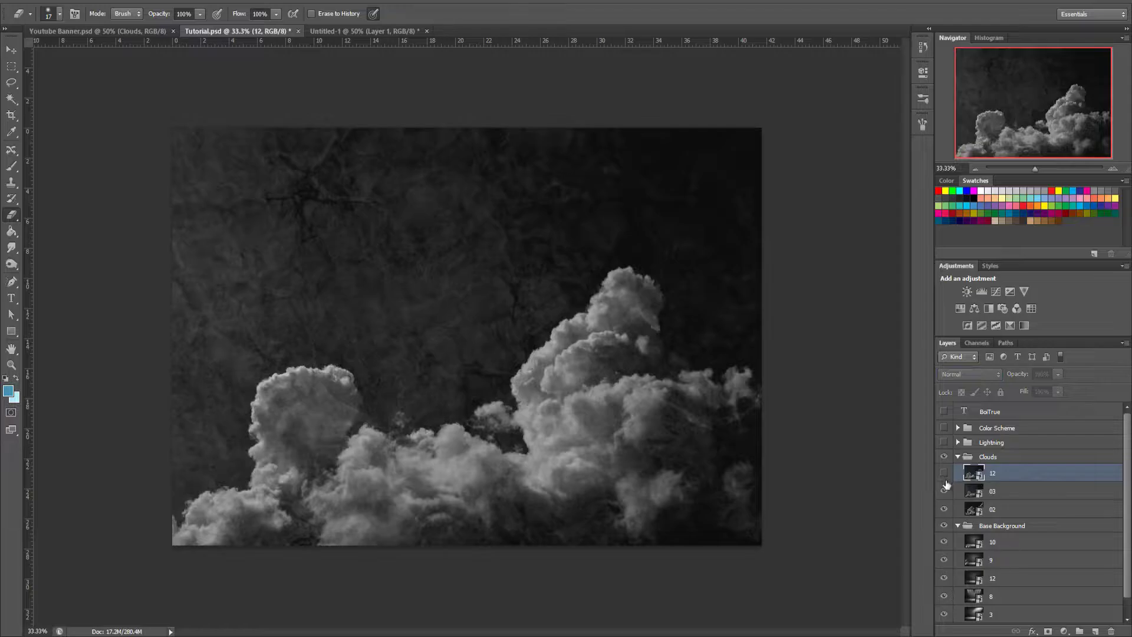
pyautogui.click(945, 492)
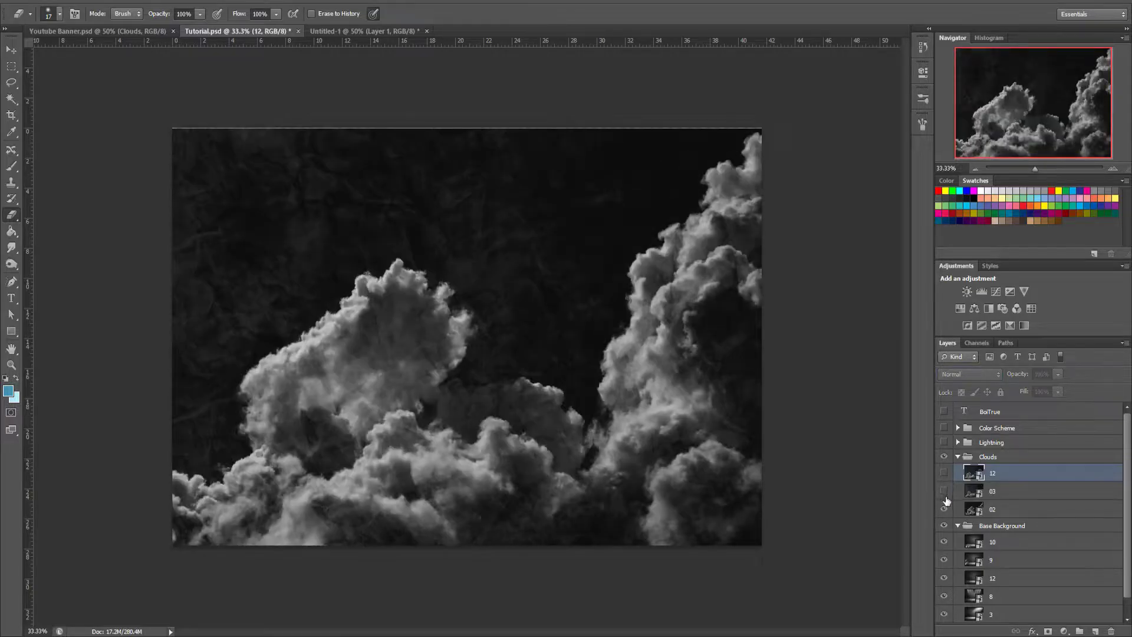
pyautogui.click(944, 494)
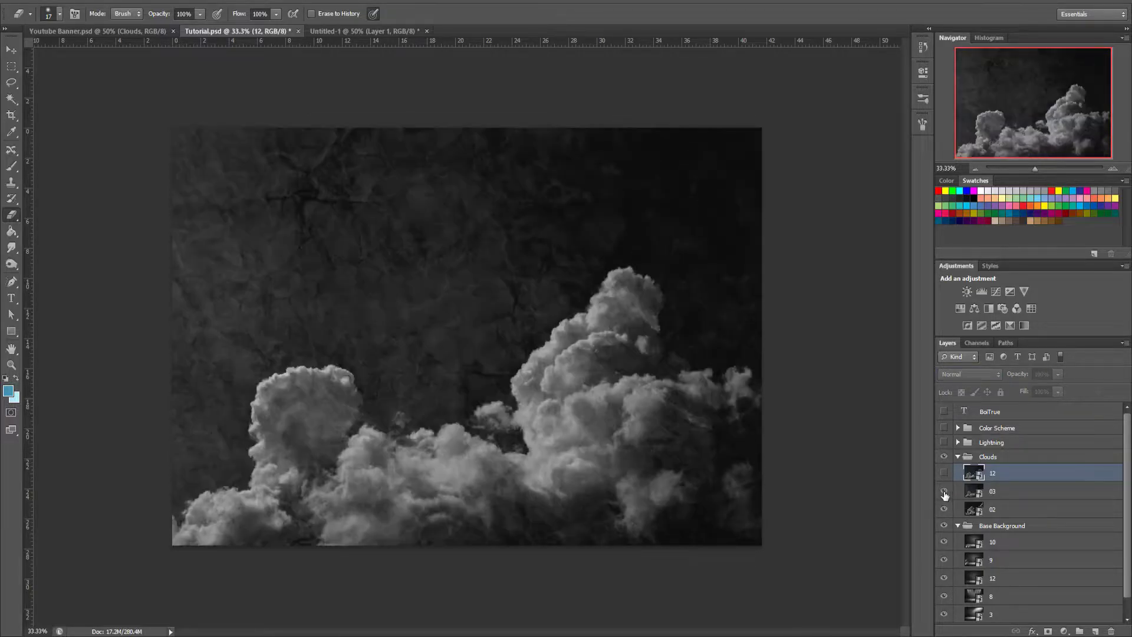
pyautogui.click(943, 479)
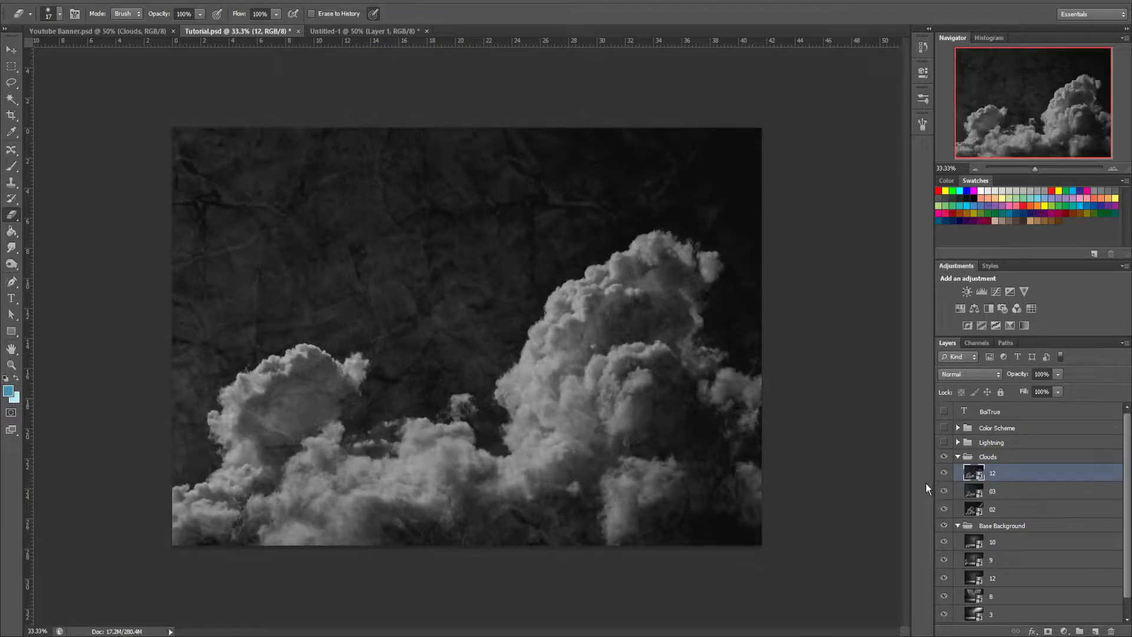
pyautogui.click(943, 475)
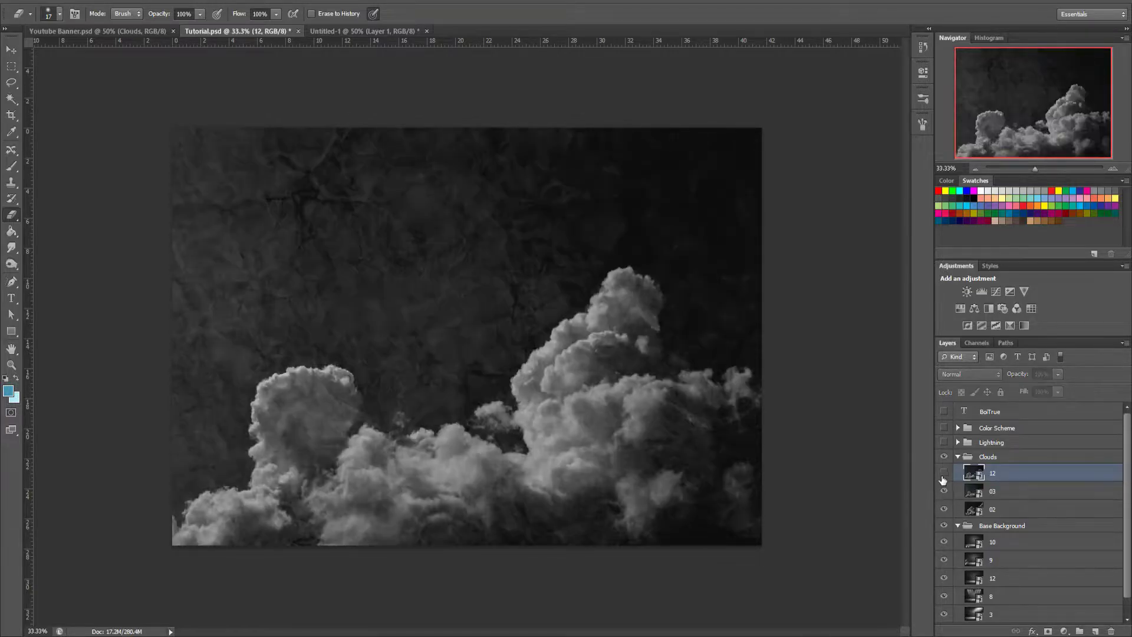
pyautogui.click(943, 475)
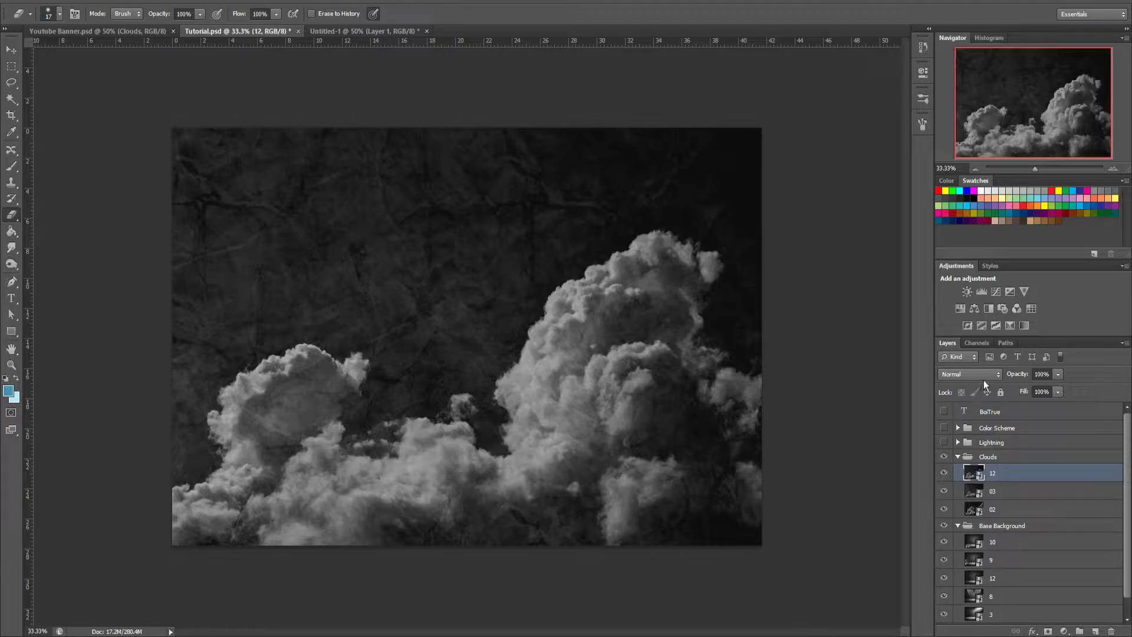
# Hide cloud layers 03 and 02 and set cloud layer 12 to the Screen blending mode
pyautogui.click(944, 491)
pyautogui.click(944, 509)
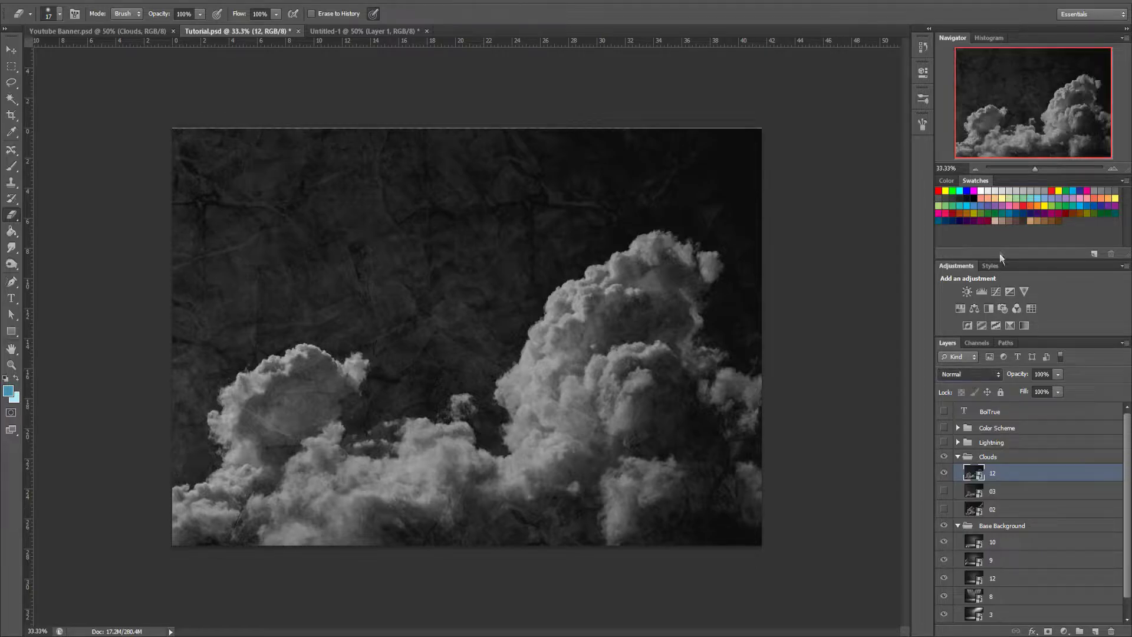
pyautogui.hotkey('shift', 'alt', 's')
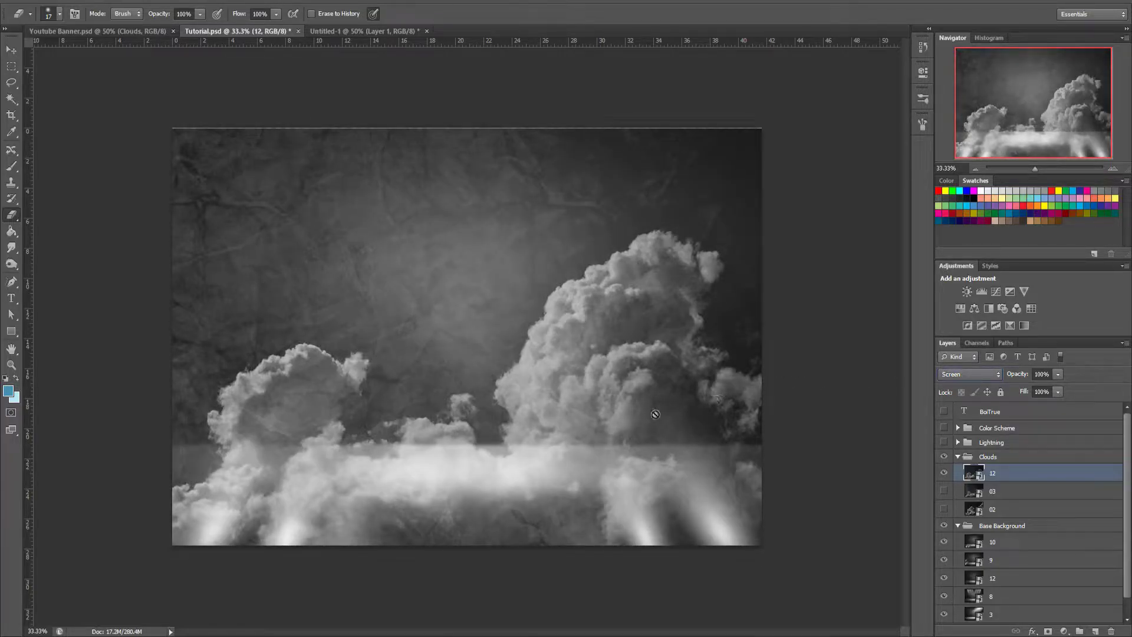
# Shift the clouds of layer 12 slightly right and down over the base background
pyautogui.moveTo(678, 434)
pyautogui.mouseDown()
pyautogui.moveTo(693, 432)
pyautogui.moveTo(668, 428)
pyautogui.mouseUp()
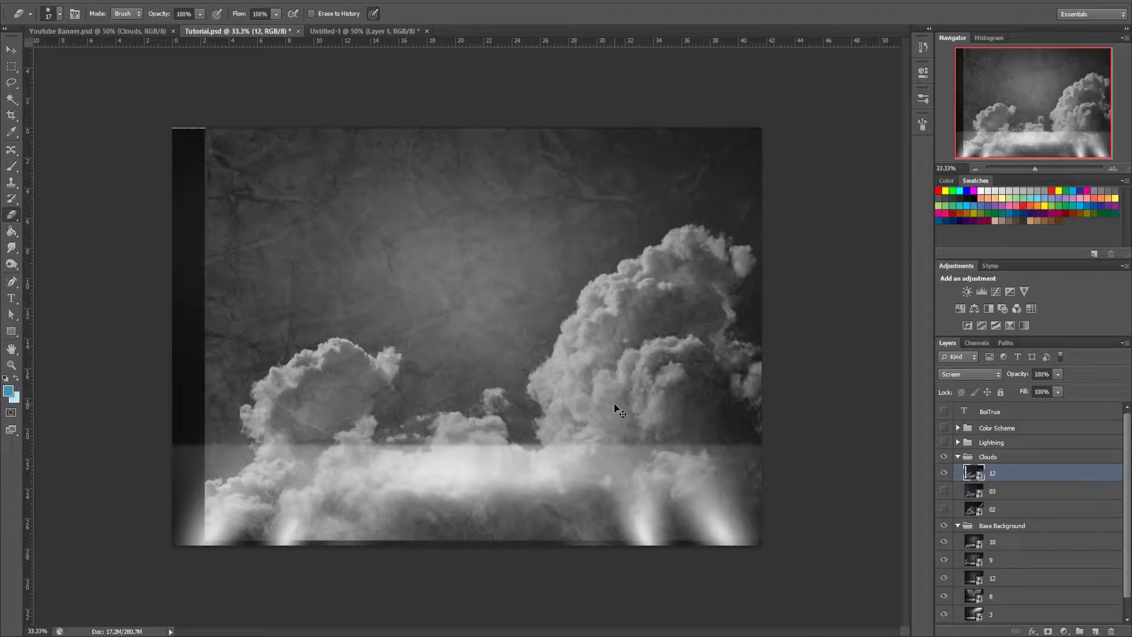
pyautogui.moveTo(617, 403)
pyautogui.mouseDown()
pyautogui.moveTo(646, 416)
pyautogui.moveTo(613, 418)
pyautogui.mouseUp()
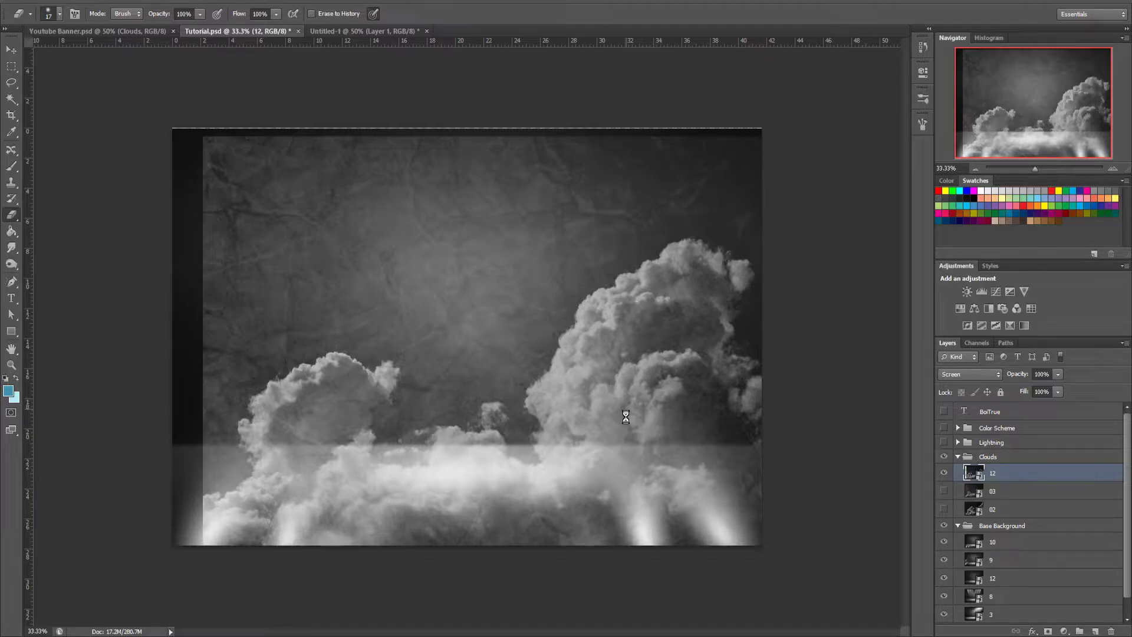
# Try scaling cloud layer 12 to about 203.64%, moving it to the canvas's right side and rotating it about -12.36°, and undo the transform
pyautogui.hotkey('ctrl', 't')
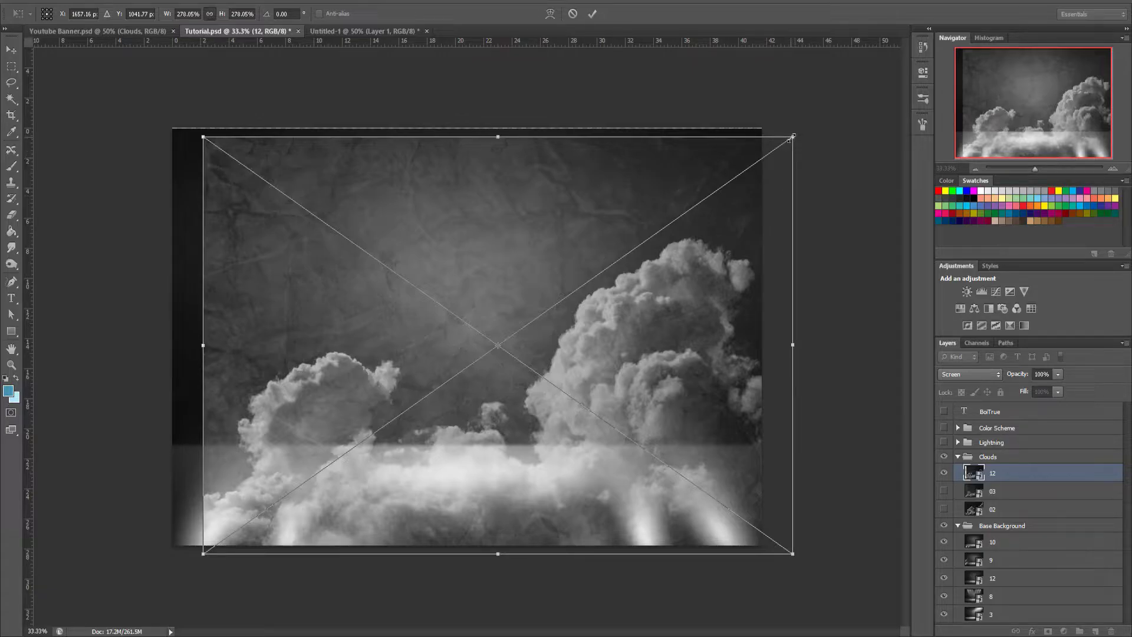
pyautogui.moveTo(795, 135); pyautogui.dragTo(615, 224)
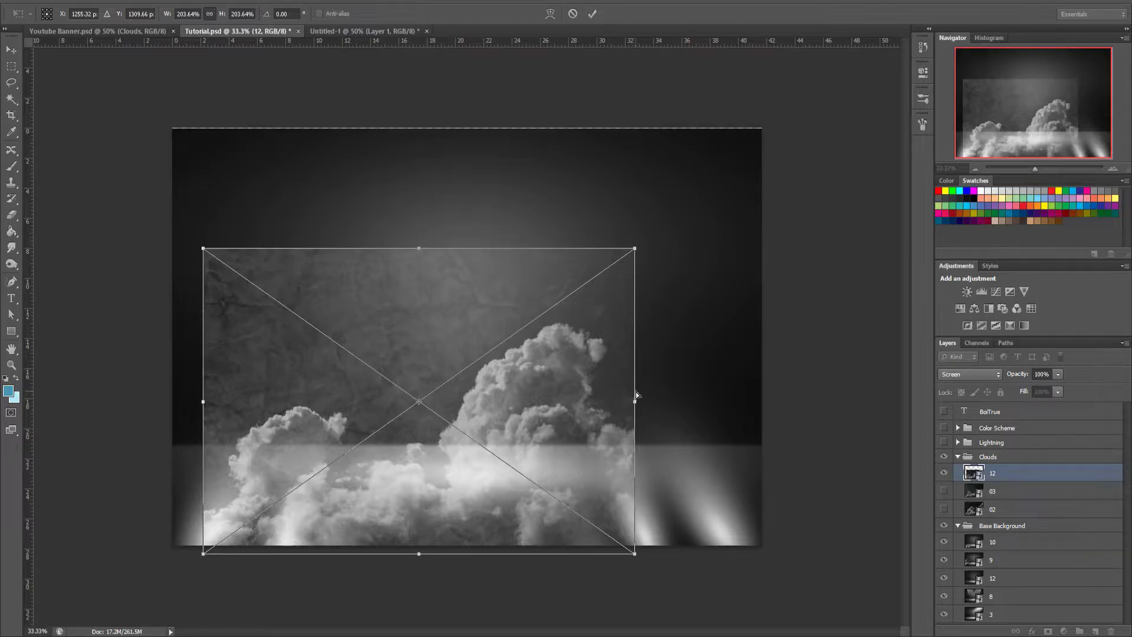
pyautogui.moveTo(543, 403); pyautogui.dragTo(665, 374)
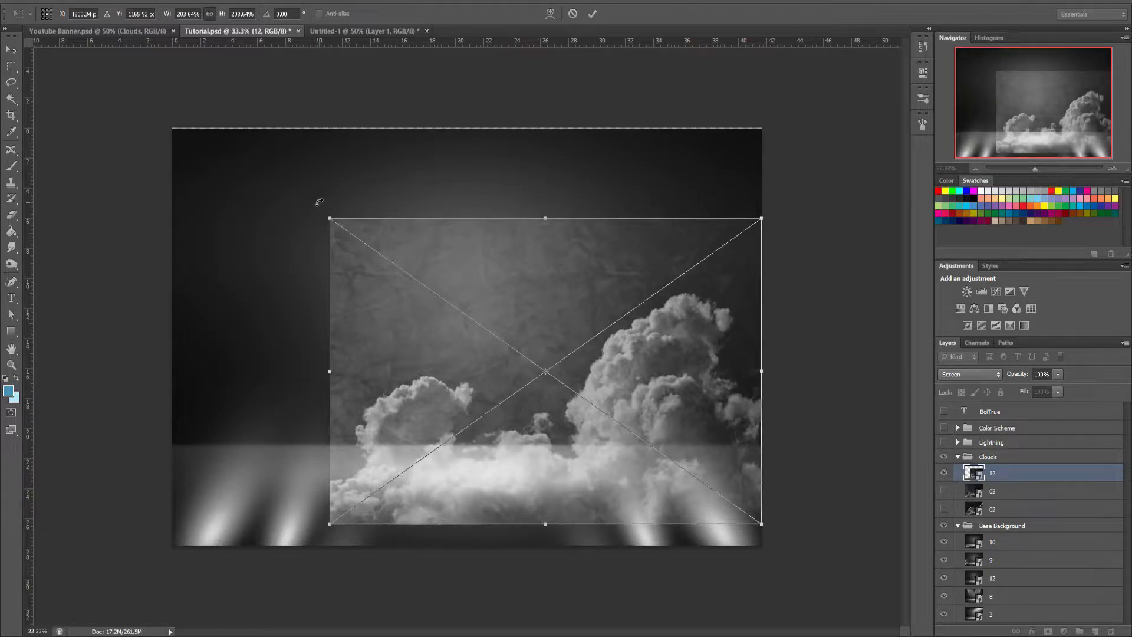
pyautogui.moveTo(319, 206); pyautogui.dragTo(287, 257)
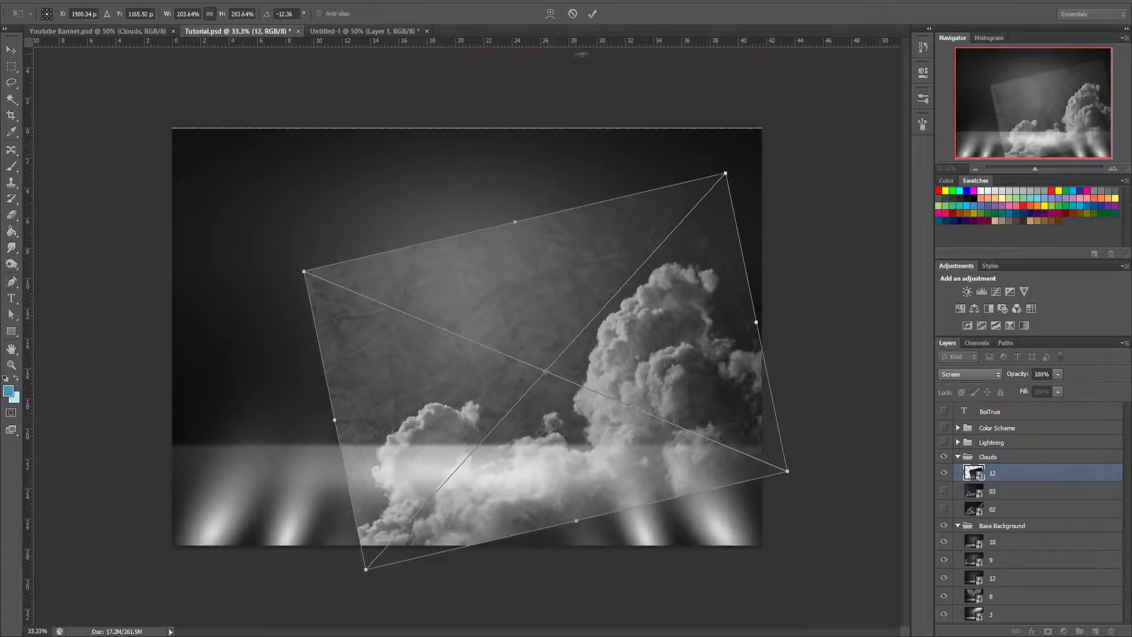
pyautogui.click(591, 13)
pyautogui.press('e')
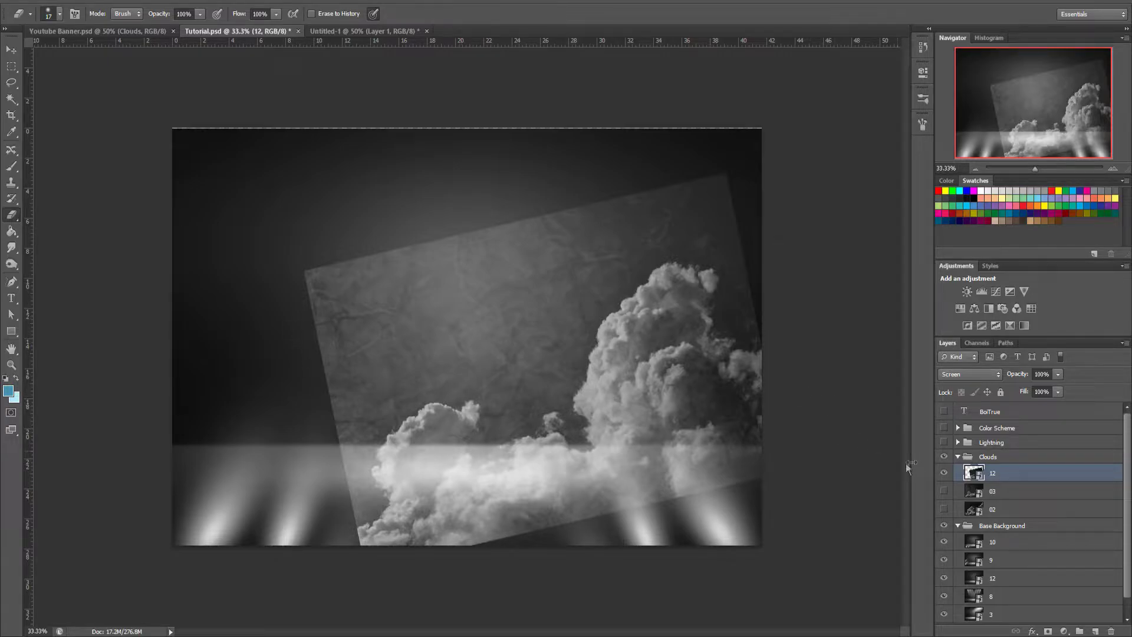
pyautogui.hotkey('ctrl', 'z')
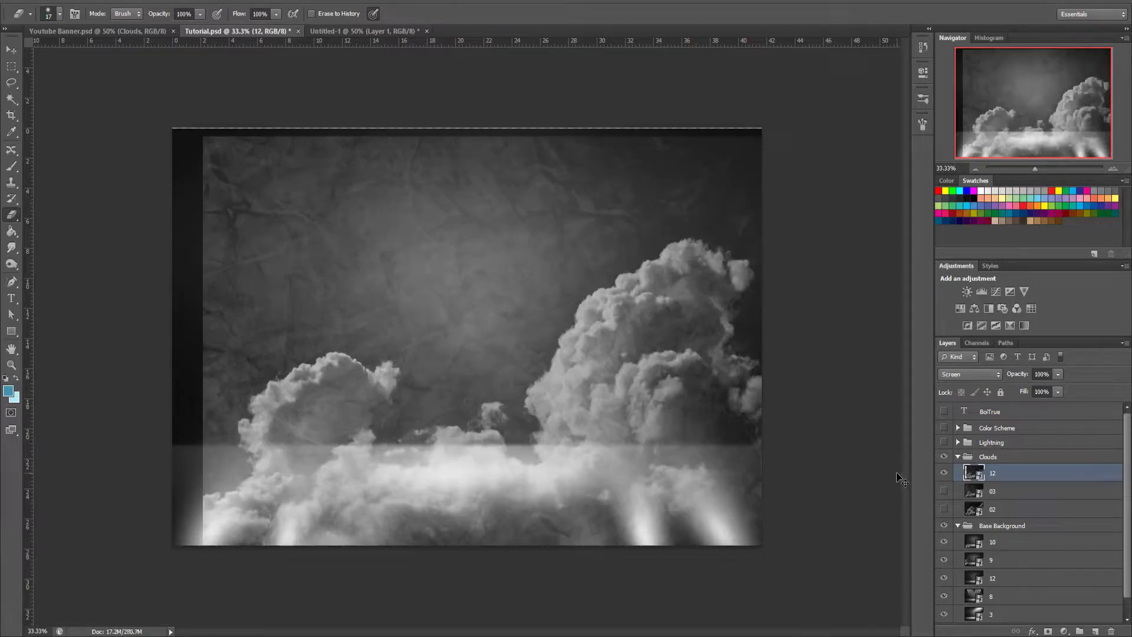
# Undo the move and Screen blending of cloud layer 12, and hide the Clouds group
pyautogui.hotkey('ctrl', 'alt', 'z')
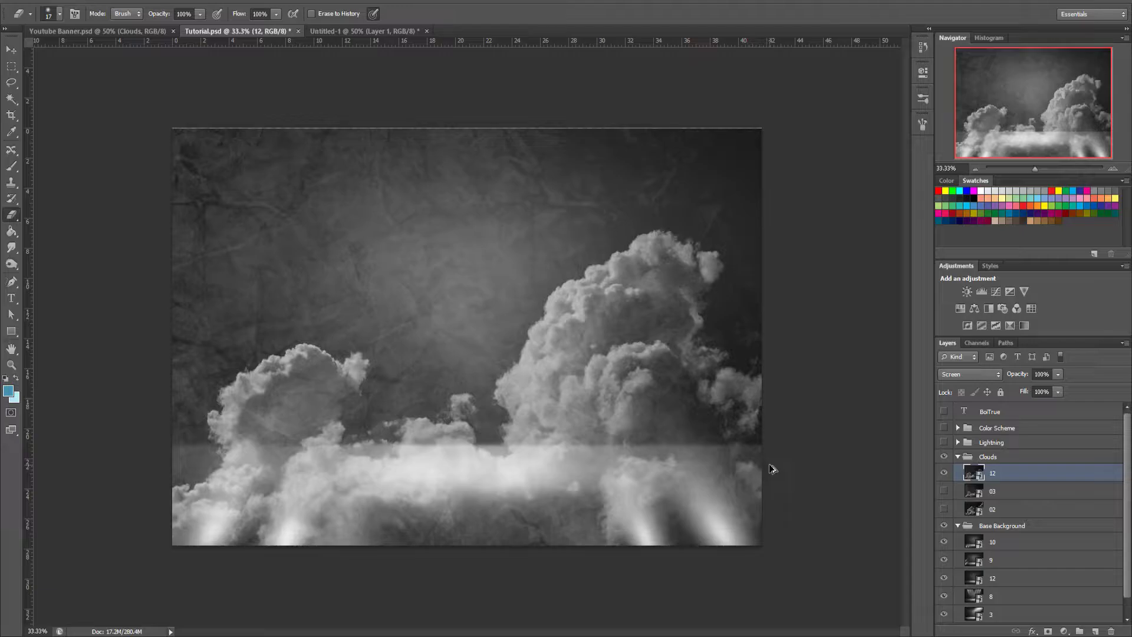
pyautogui.hotkey('ctrl', 'z')
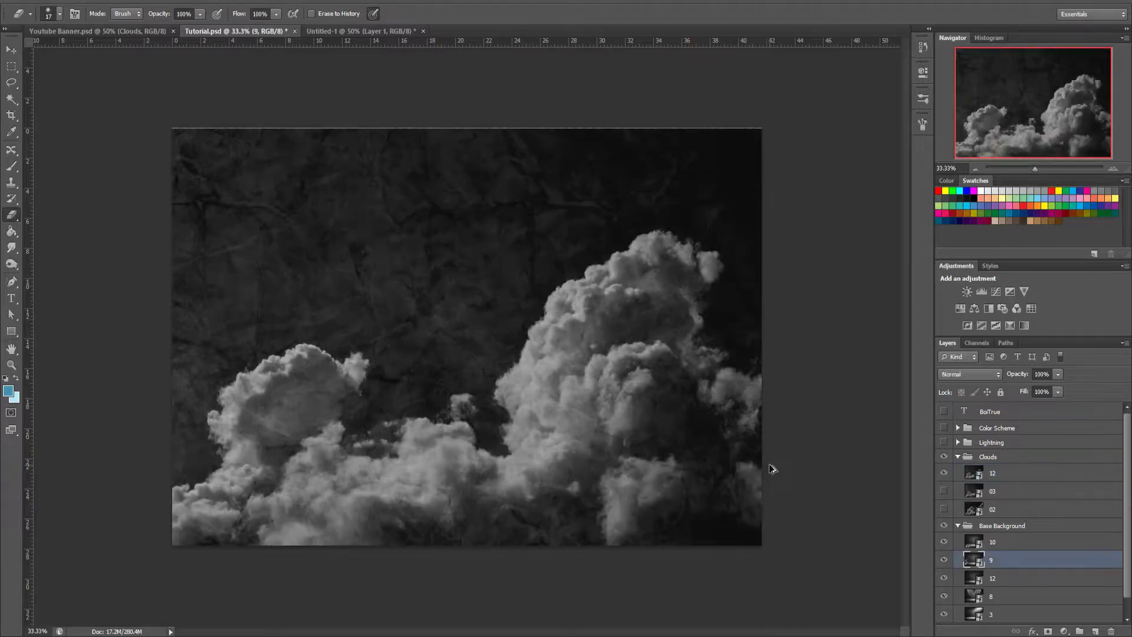
pyautogui.click(944, 490)
pyautogui.click(944, 472)
pyautogui.click(943, 508)
pyautogui.click(944, 457)
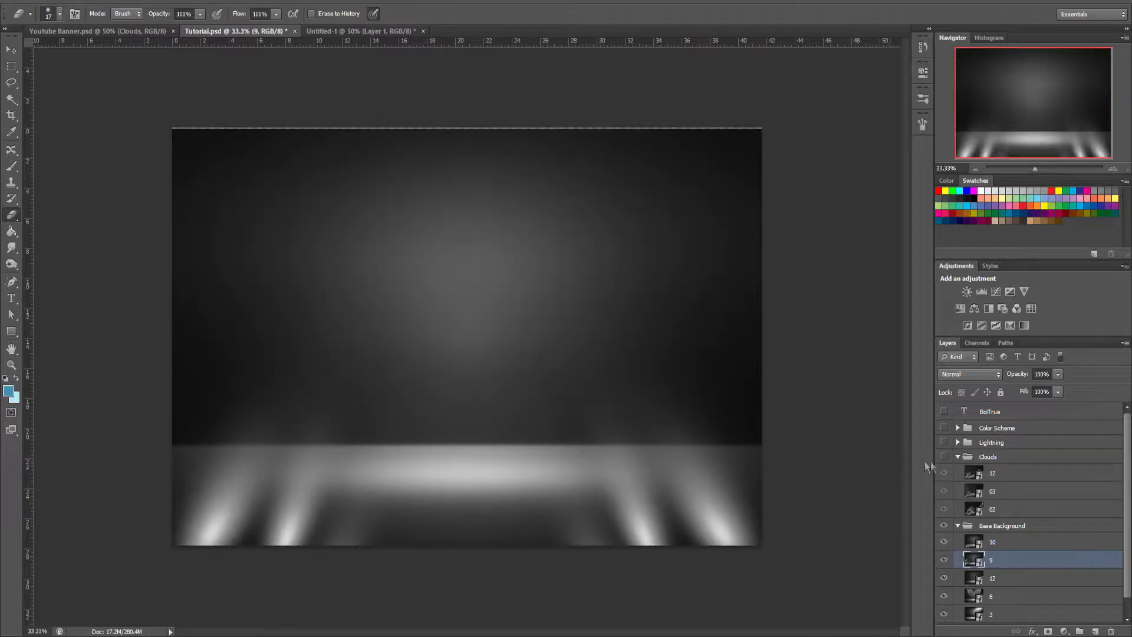
# Collapse the Clouds and Base Background groups, and expand and show the Lightning group
pyautogui.click(957, 456)
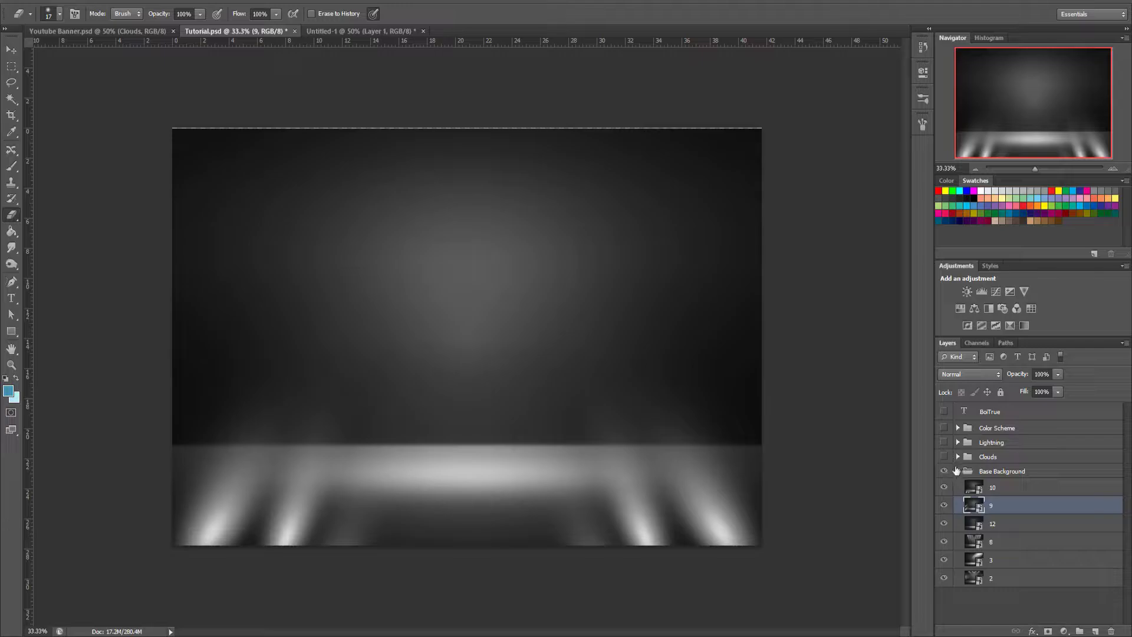
pyautogui.click(958, 471)
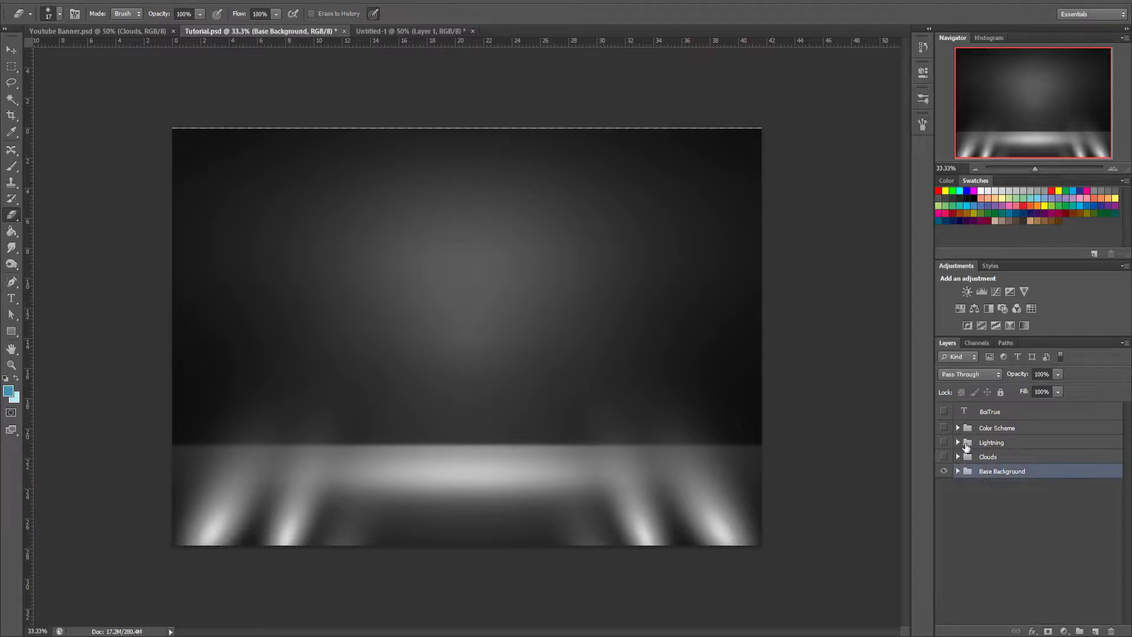
pyautogui.click(957, 444)
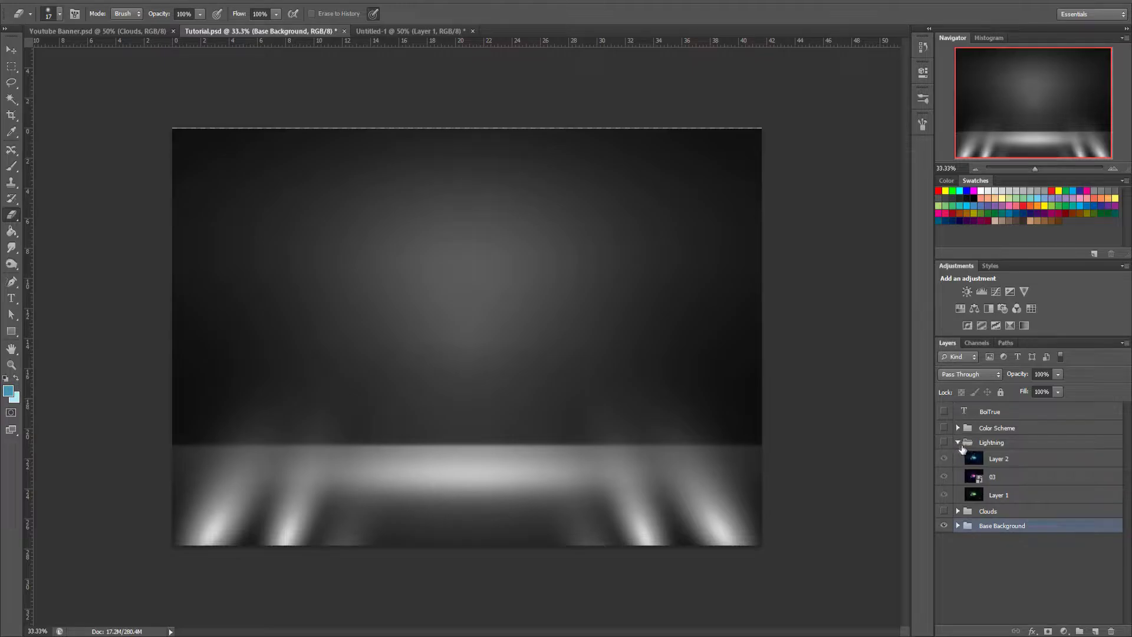
pyautogui.click(944, 443)
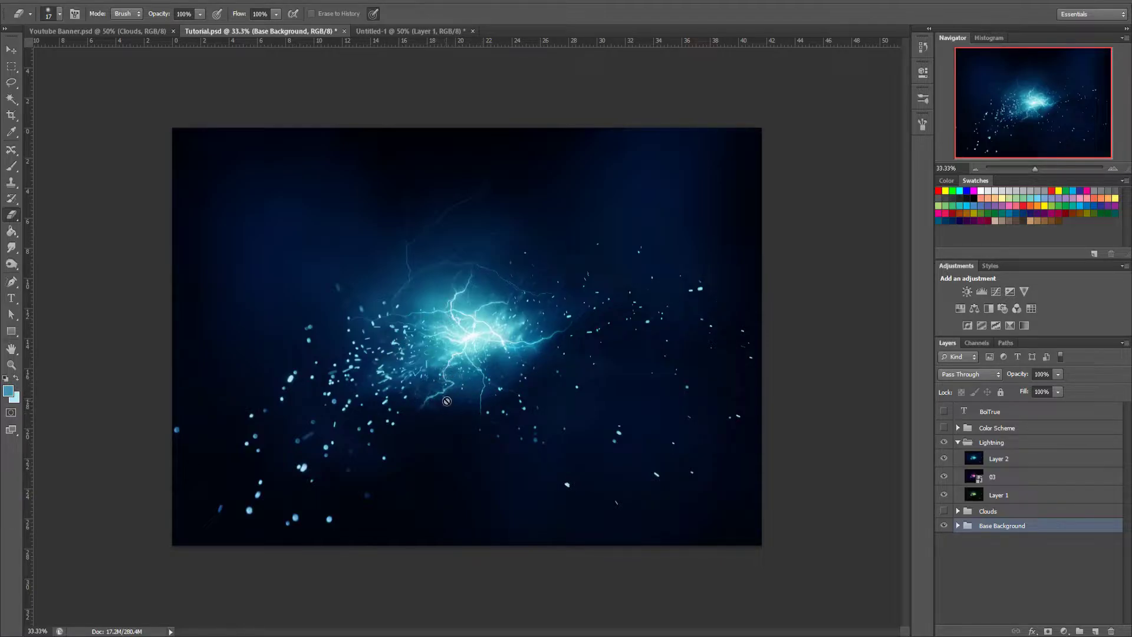
# Compare the blue, purple and green lightning images by temporarily hiding Layer 2 and layer 03 in the Lightning group
pyautogui.click(969, 459)
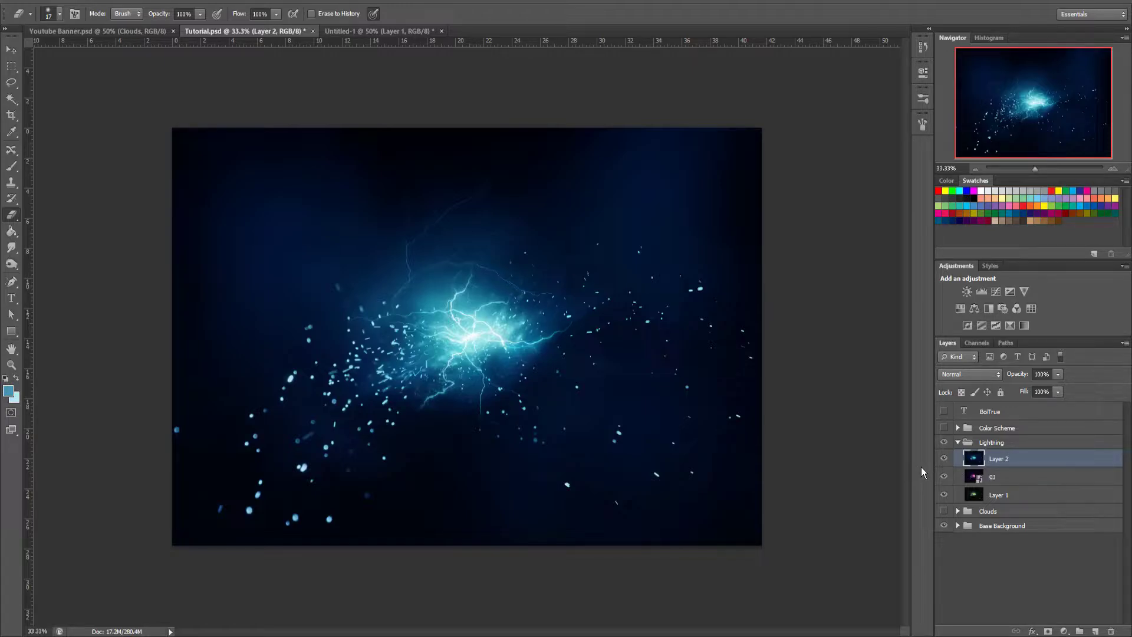
pyautogui.click(944, 458)
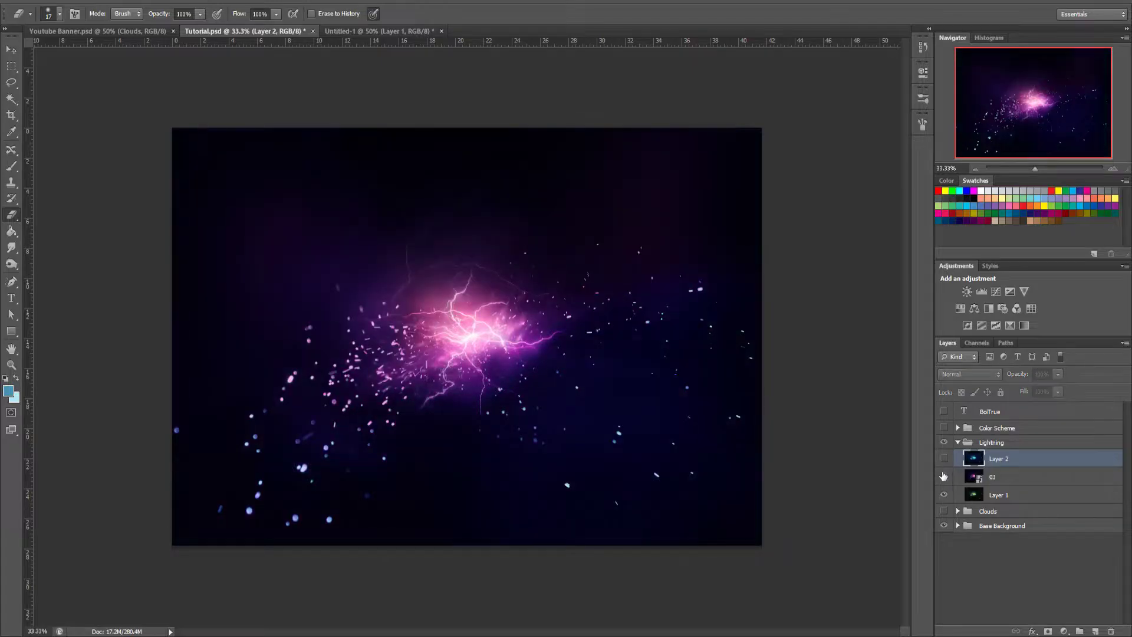
pyautogui.click(944, 477)
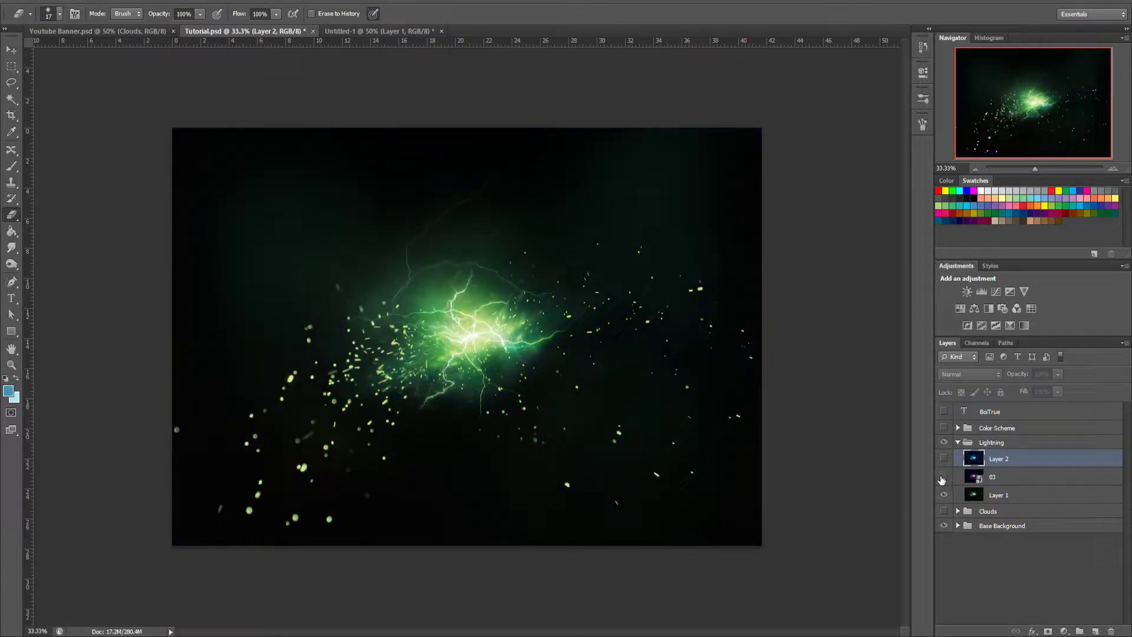
pyautogui.click(942, 478)
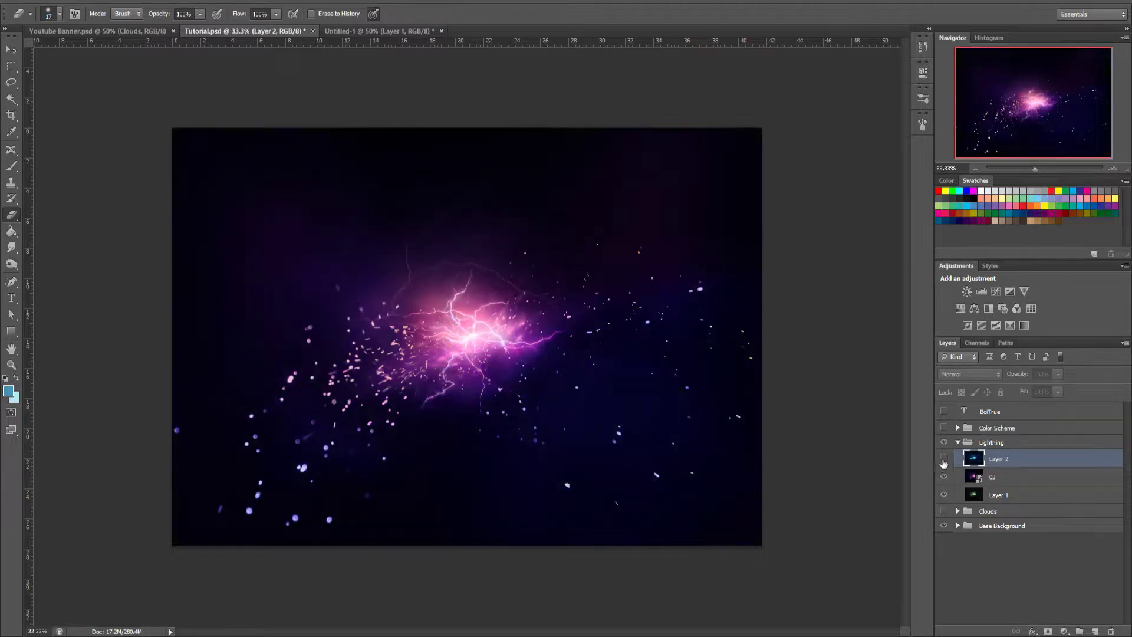
pyautogui.click(944, 462)
pyautogui.click(944, 461)
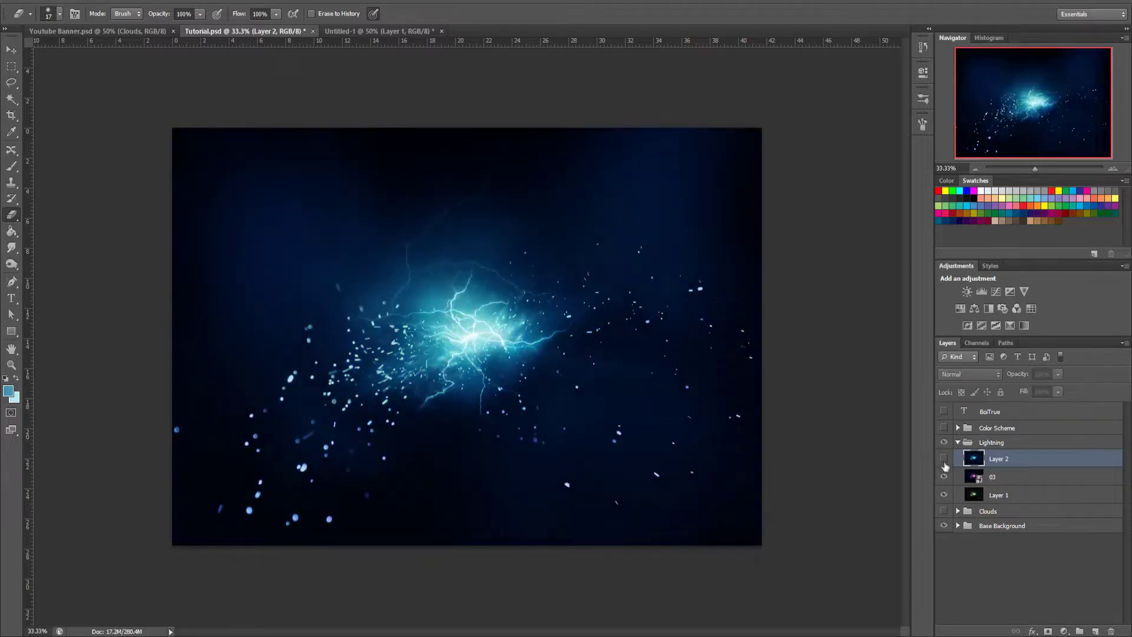
pyautogui.click(945, 479)
pyautogui.click(945, 478)
pyautogui.click(945, 459)
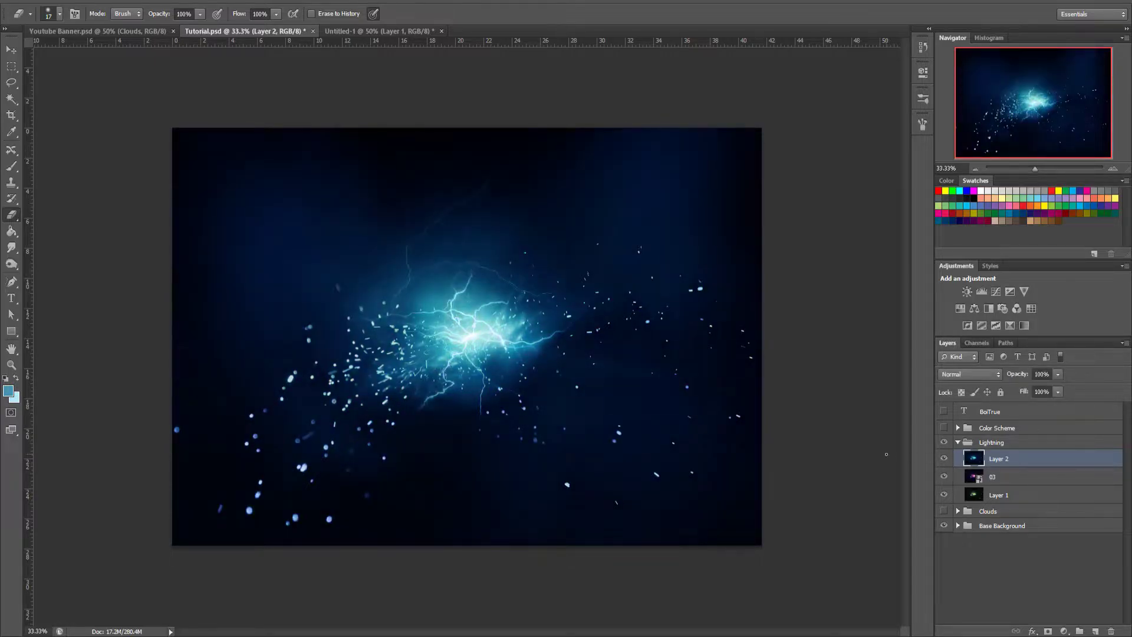
# Hide lightning layers 03 and Layer 1, and set the blue lightning Layer 2 to the Screen blending mode
pyautogui.moveTo(944, 478); pyautogui.dragTo(945, 499)
pyautogui.click(957, 525)
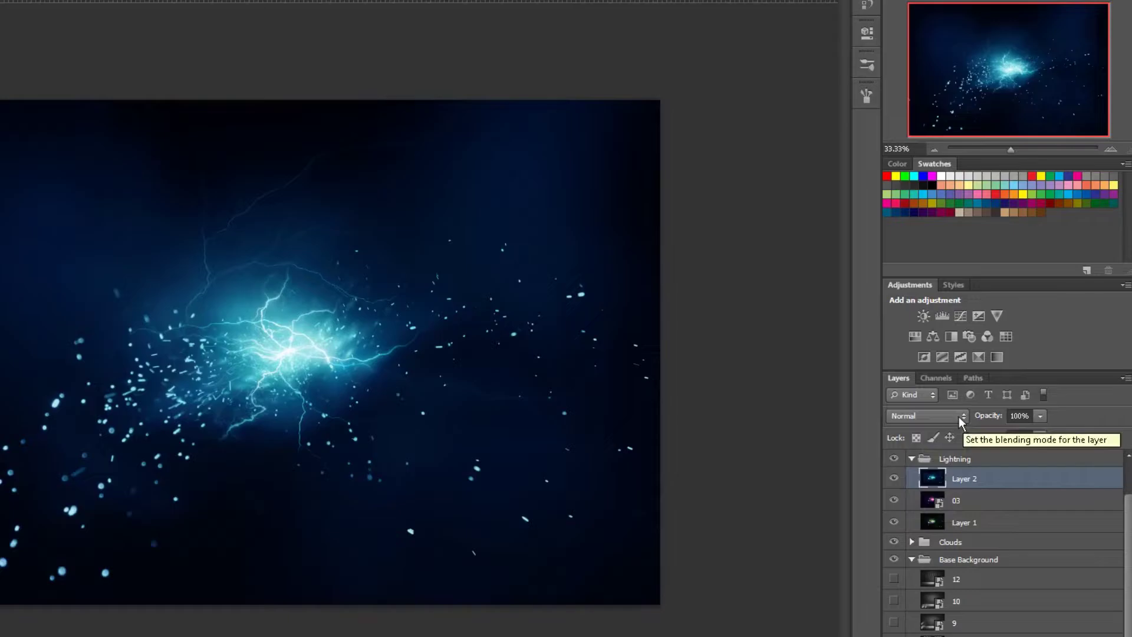
pyautogui.click(993, 375)
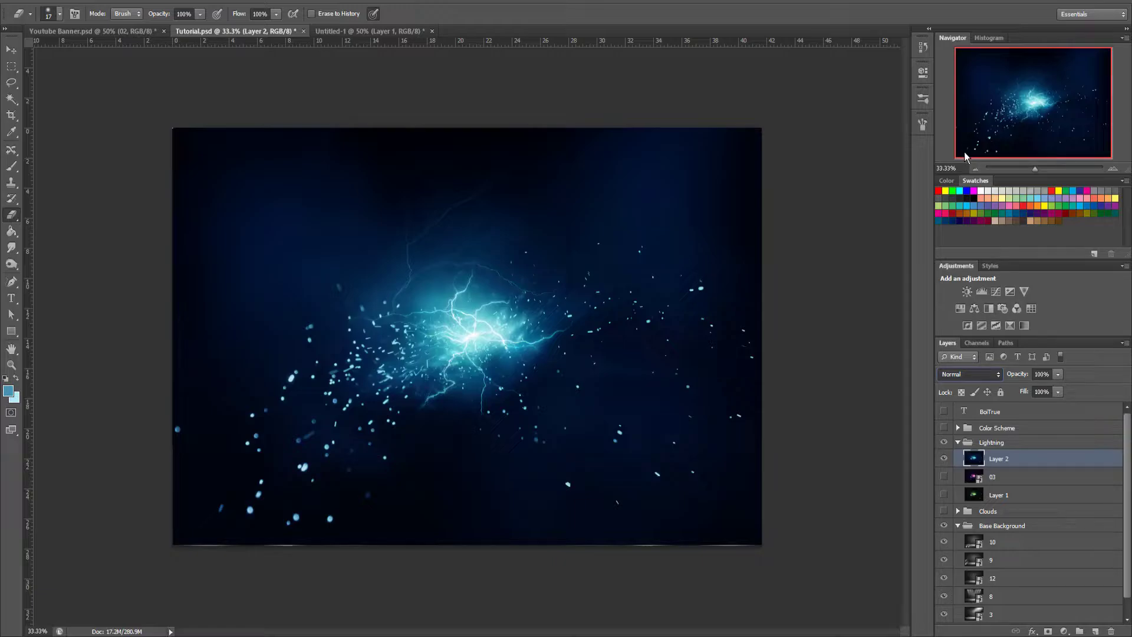
pyautogui.hotkey('alt', 'shift', 's')
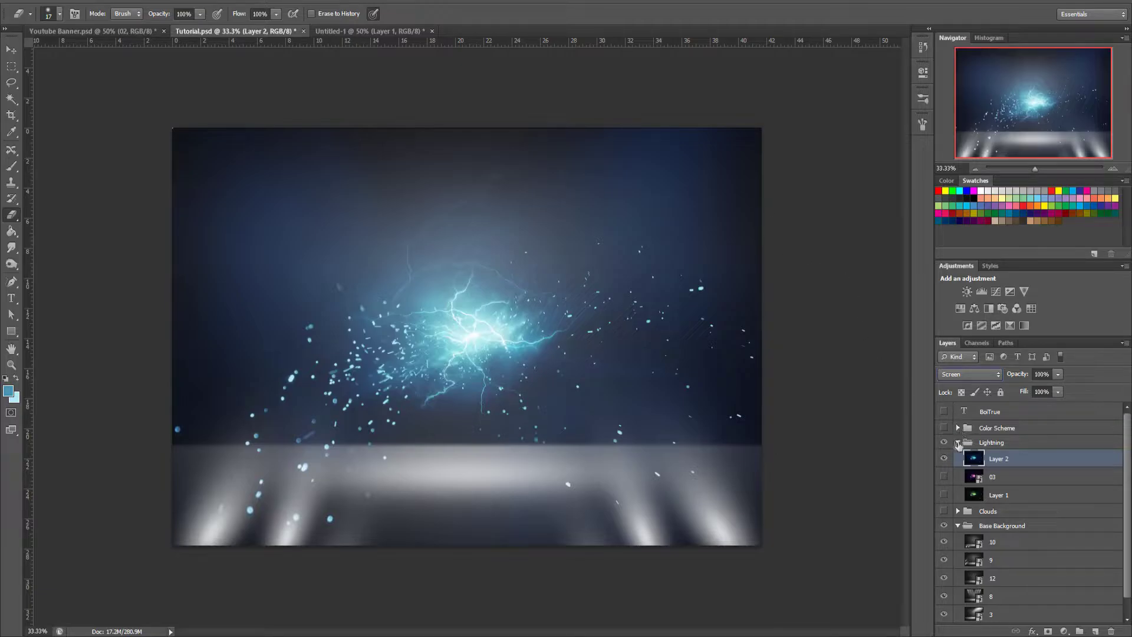
pyautogui.click(956, 511)
pyautogui.click(957, 511)
pyautogui.click(958, 511)
pyautogui.click(957, 511)
pyautogui.click(957, 525)
pyautogui.click(957, 525)
# Try hiding lightning Layer 2 and setting Base Background layers 10 and 9 to Screen blending
pyautogui.click(968, 525)
pyautogui.scroll(-2, 958, 471)
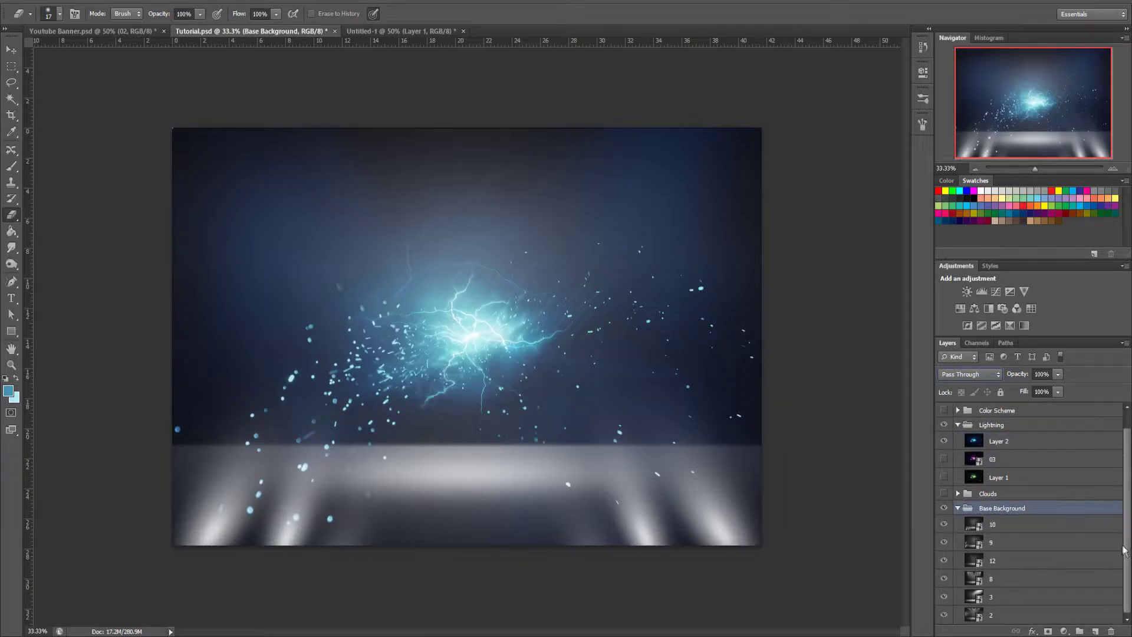
pyautogui.click(943, 441)
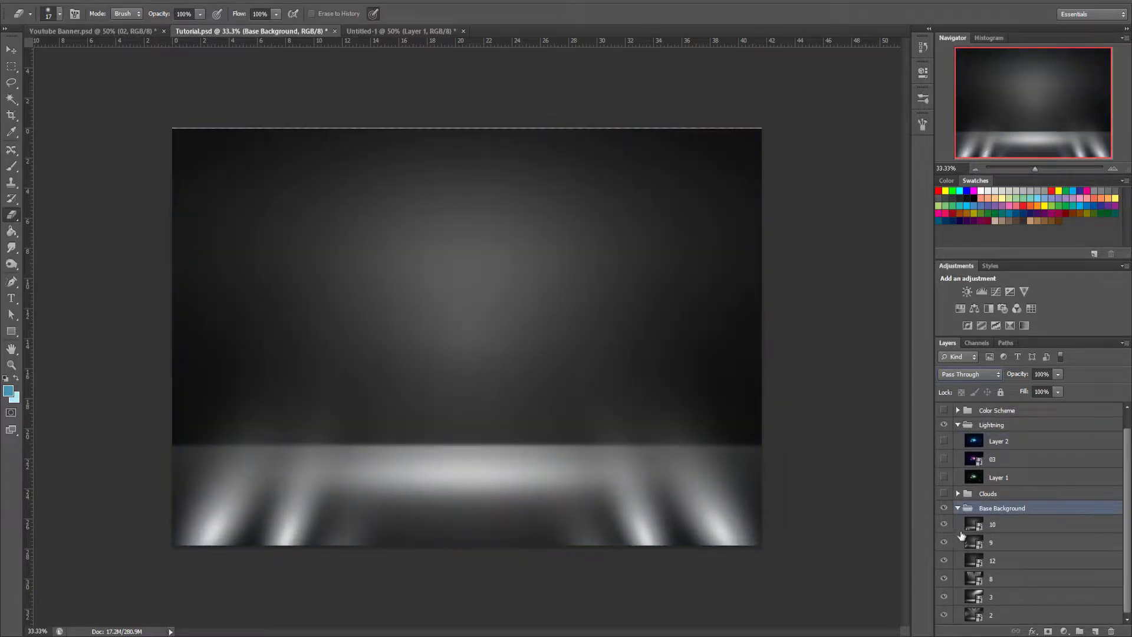
pyautogui.click(967, 526)
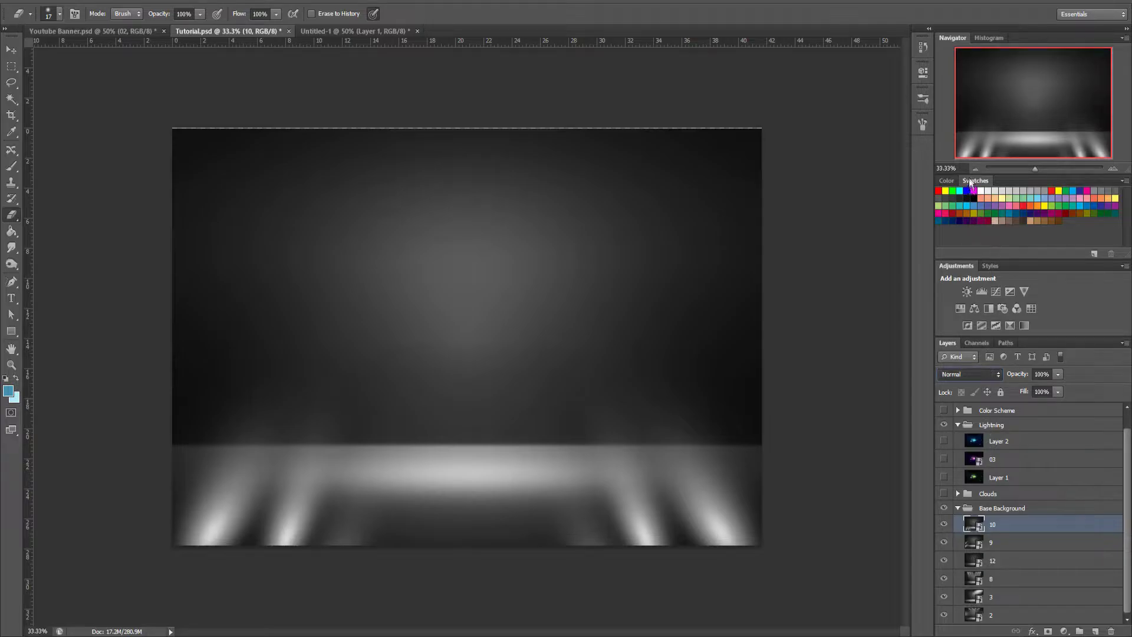
pyautogui.click(977, 151)
pyautogui.click(995, 541)
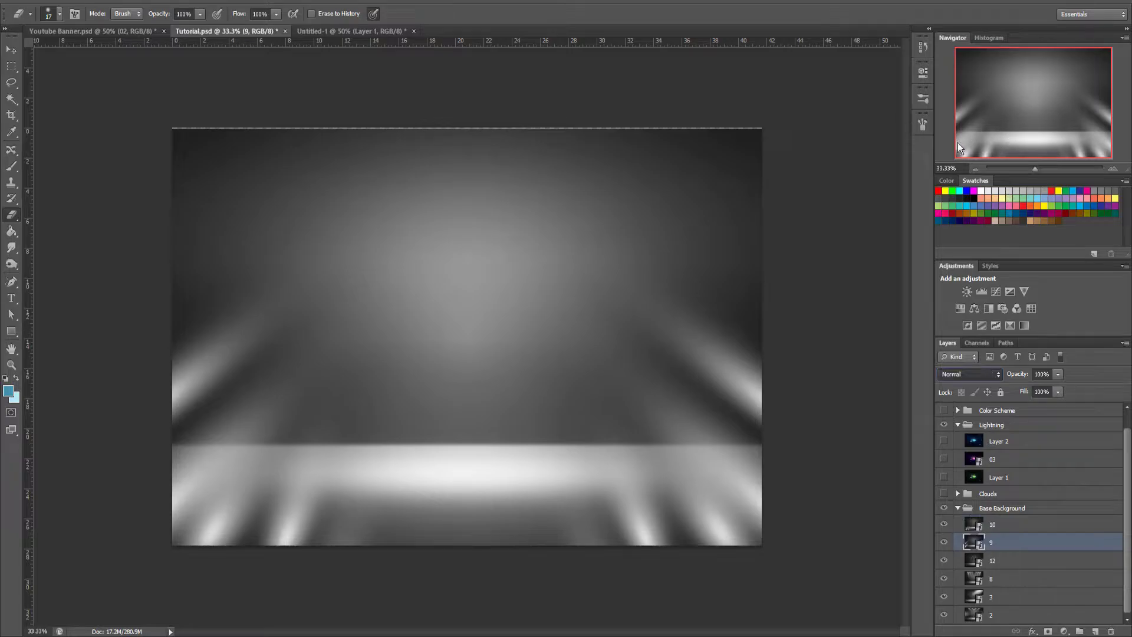
pyautogui.click(960, 143)
# Try setting Base Background layers 12, 8 and 3 to Screen blending
pyautogui.click(993, 561)
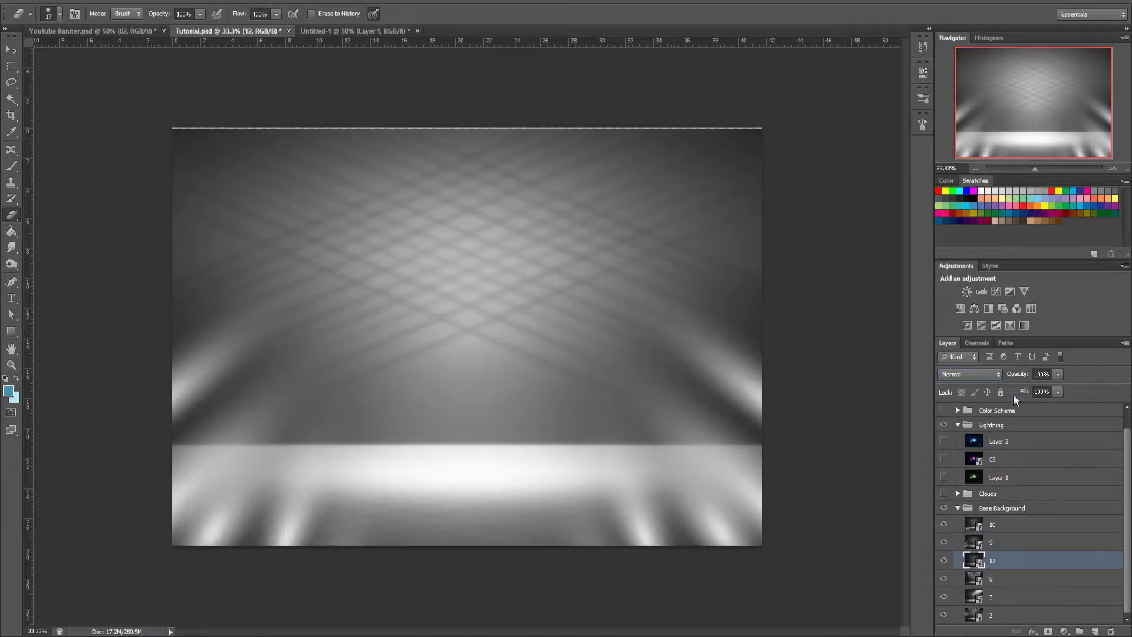
pyautogui.click(954, 150)
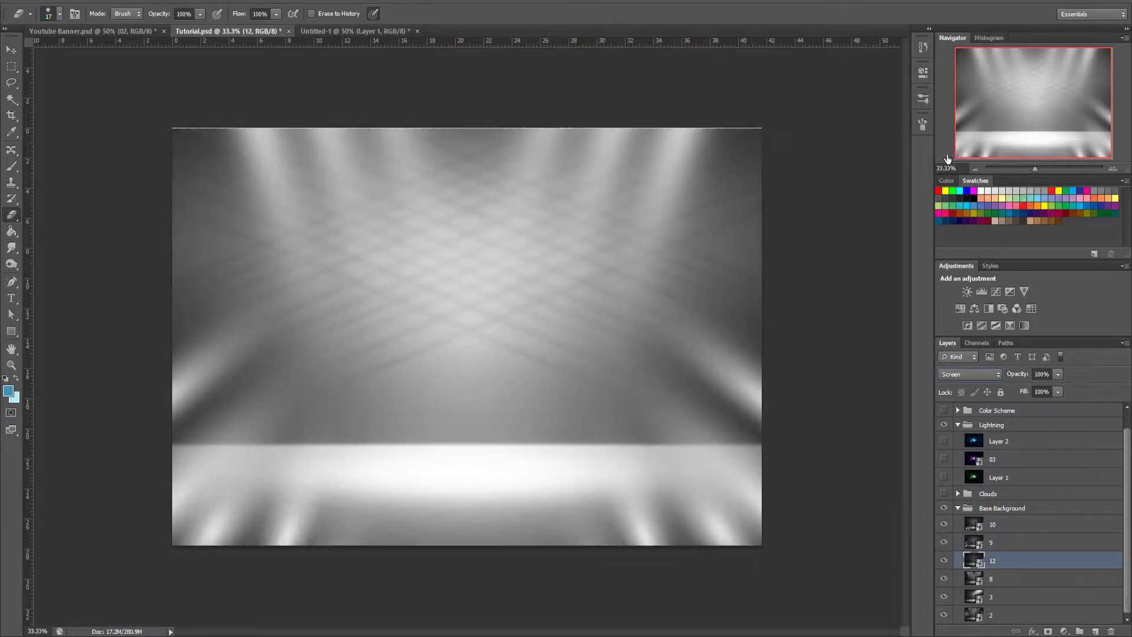
pyautogui.click(1030, 580)
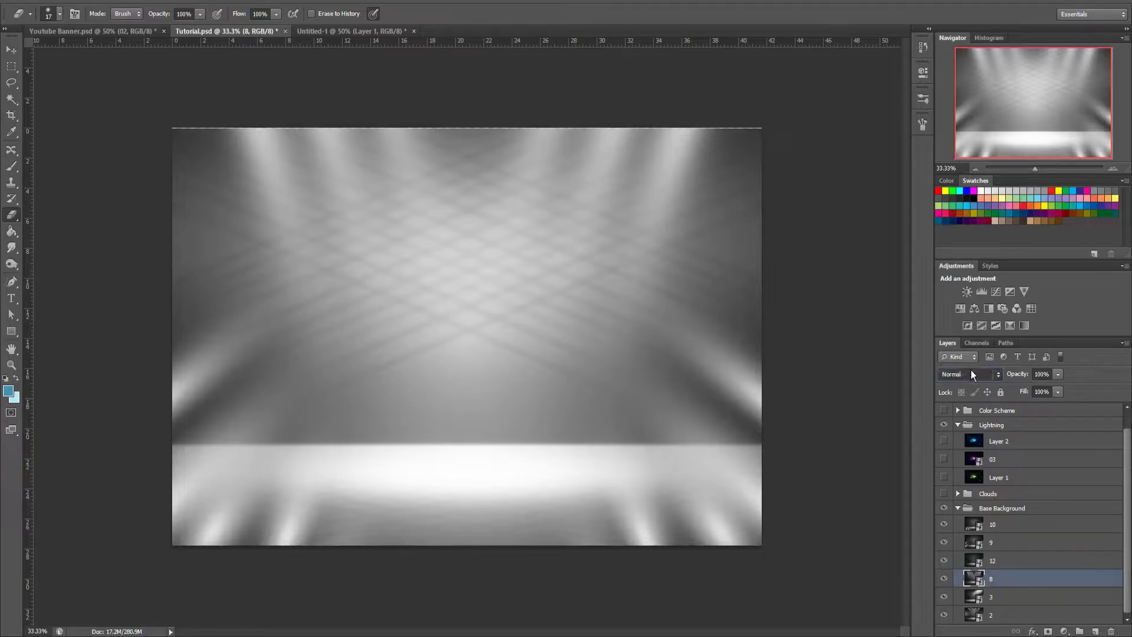
pyautogui.click(967, 154)
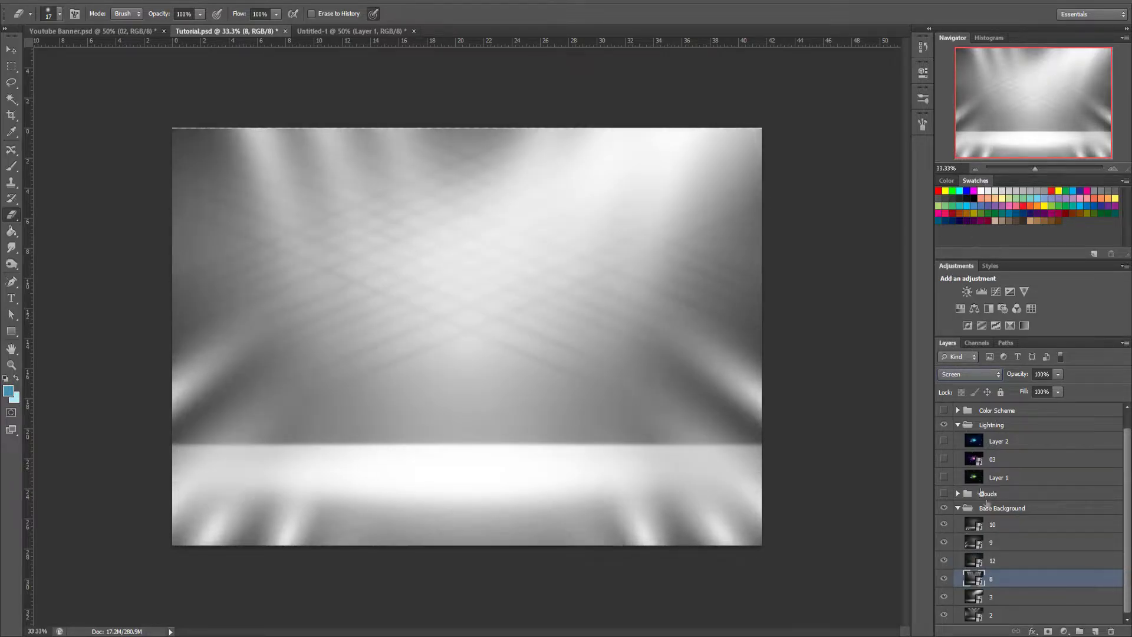
pyautogui.click(1008, 597)
pyautogui.click(969, 373)
pyautogui.click(964, 153)
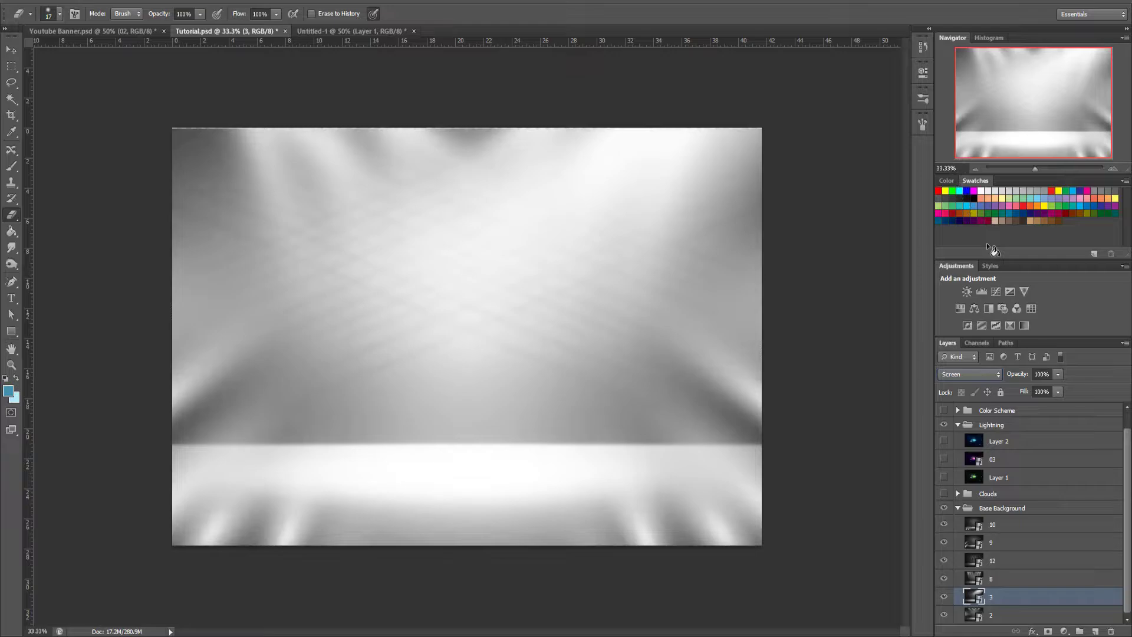
pyautogui.click(990, 615)
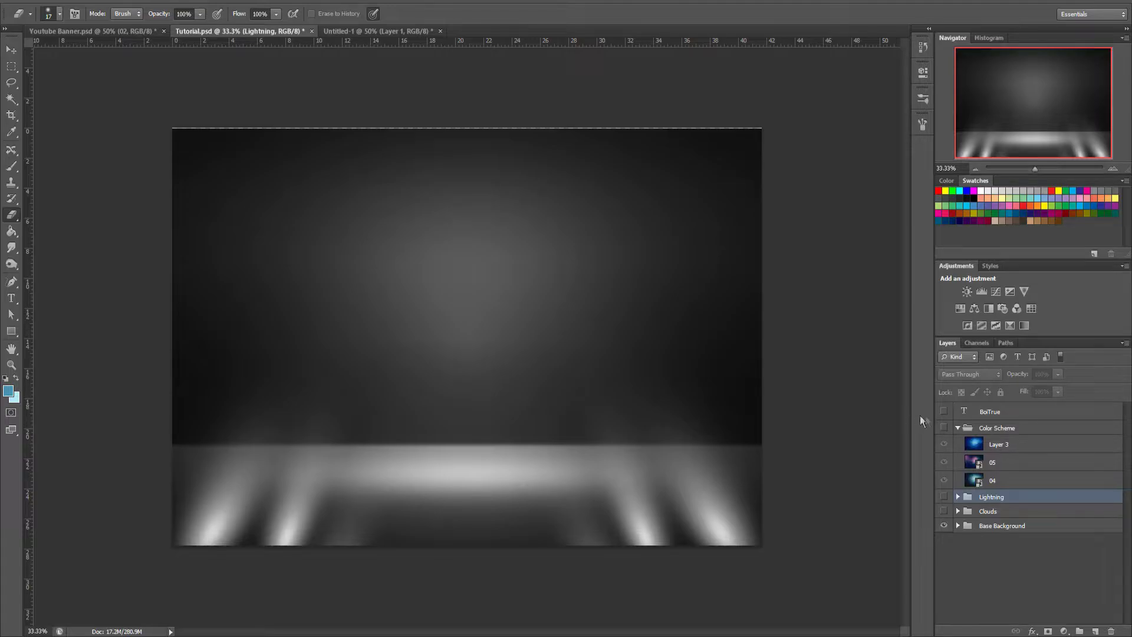
# Show the Color Scheme group and compare its images by hiding Layer 3 and layer 05
pyautogui.click(944, 428)
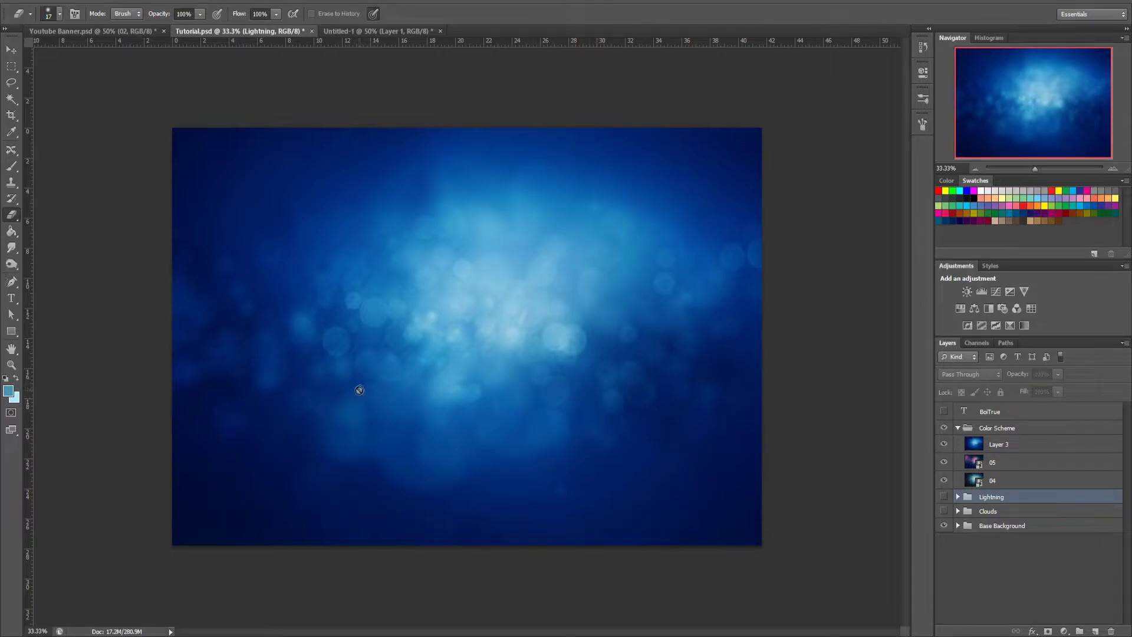
pyautogui.click(943, 445)
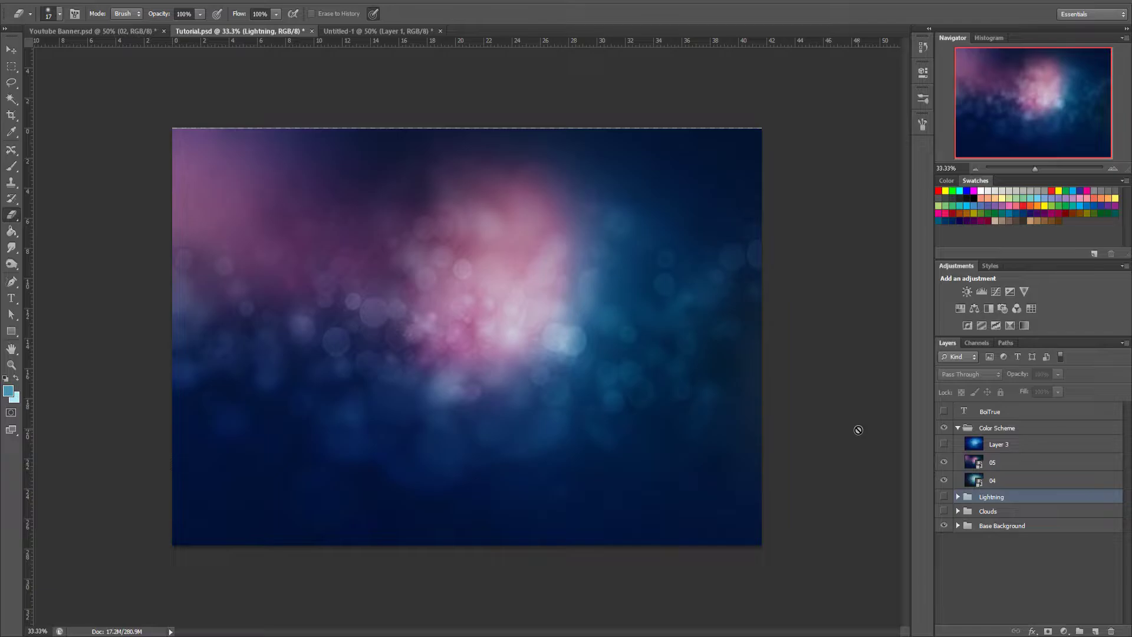
pyautogui.click(943, 463)
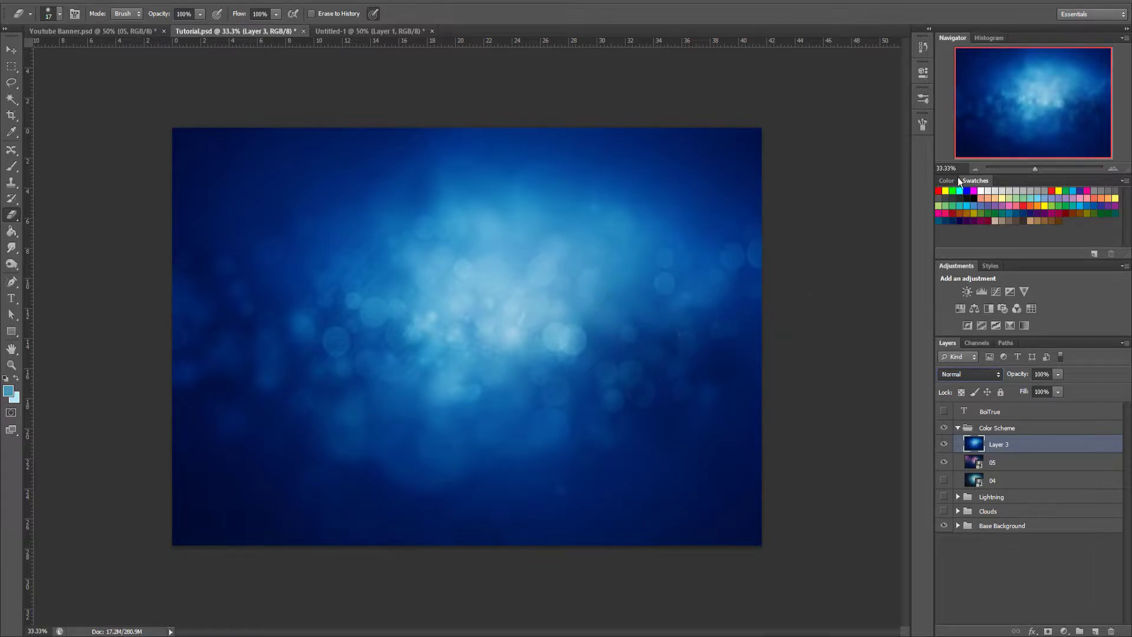
# Set Layer 3 in the Color Scheme group to Linear Dodge (Add) and layer 05 to Color blending
pyautogui.hotkey('shift', 'alt', 'a')
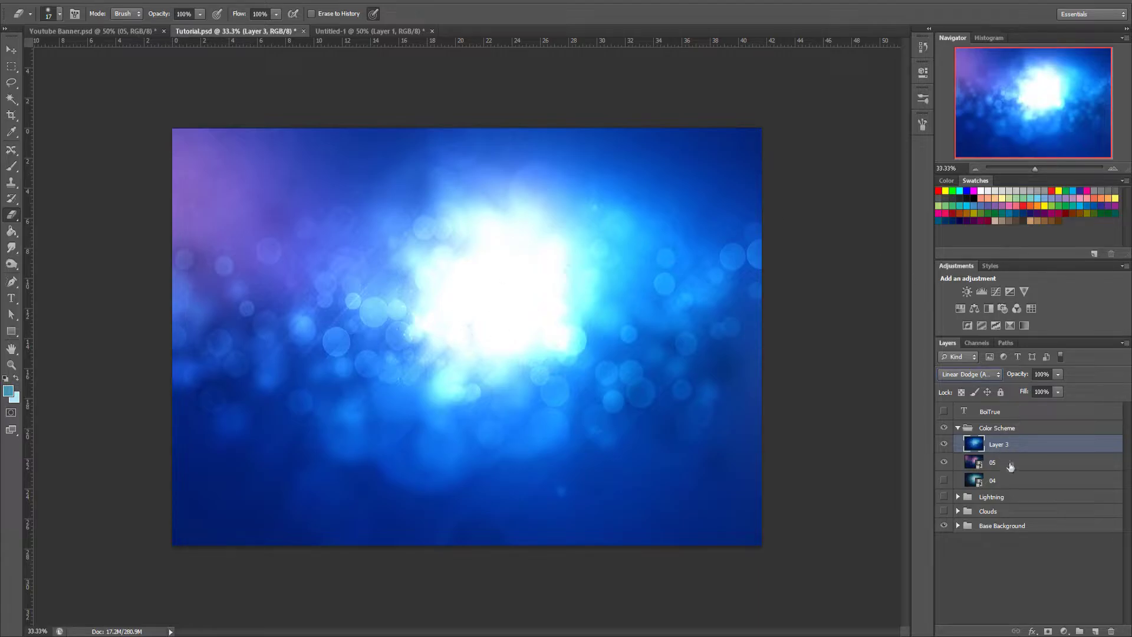
pyautogui.click(1010, 468)
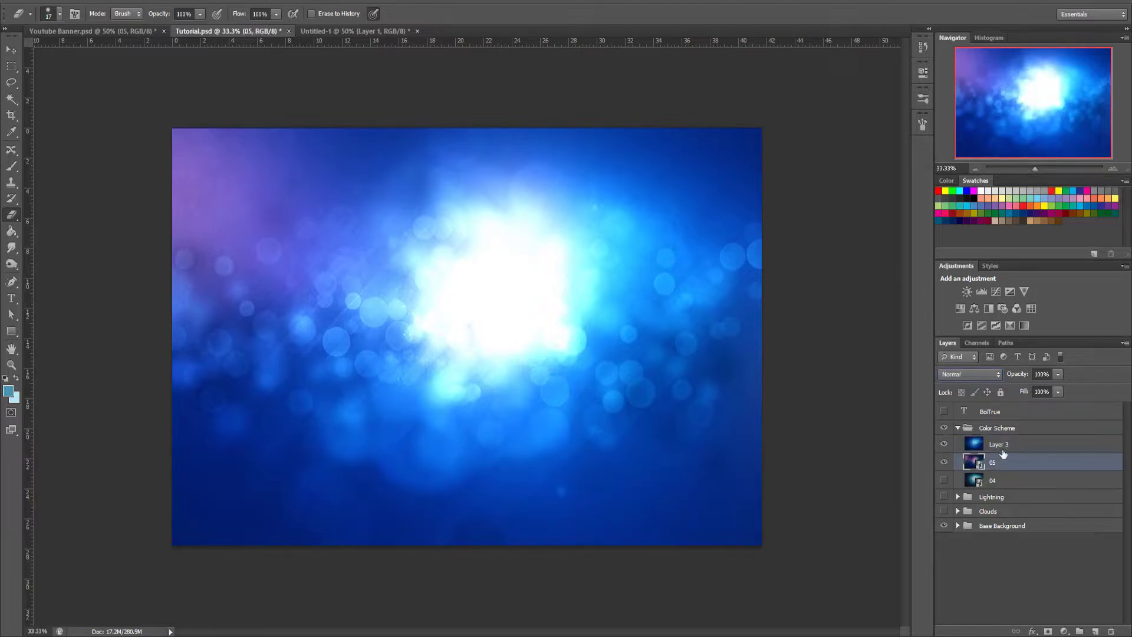
pyautogui.click(943, 444)
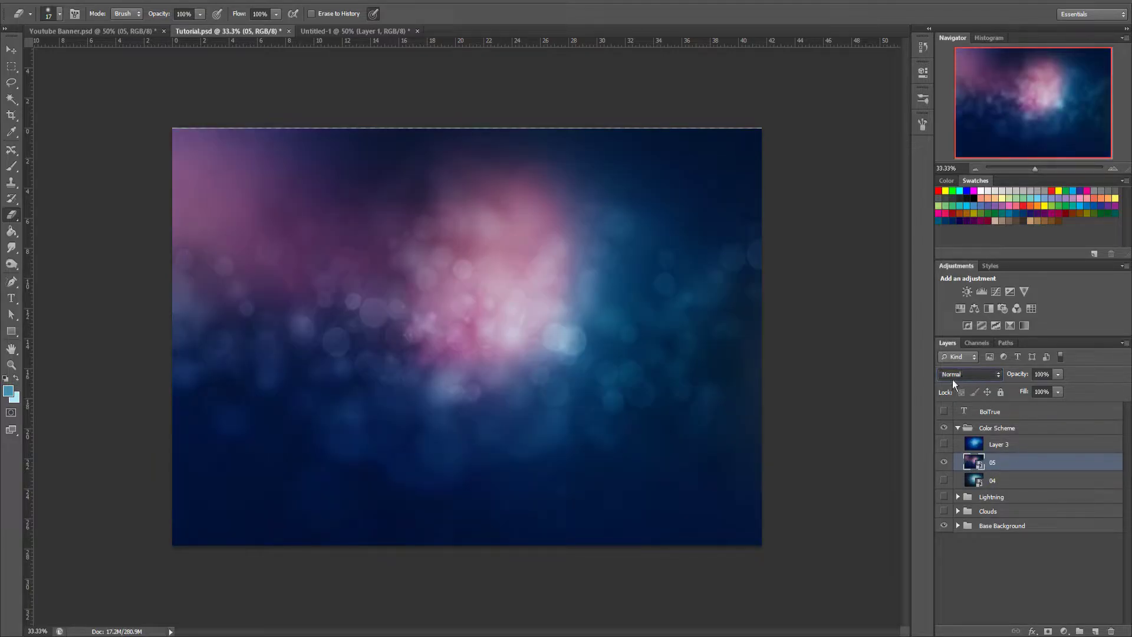
pyautogui.hotkey('shift', 'alt', 'c')
pyautogui.click(943, 444)
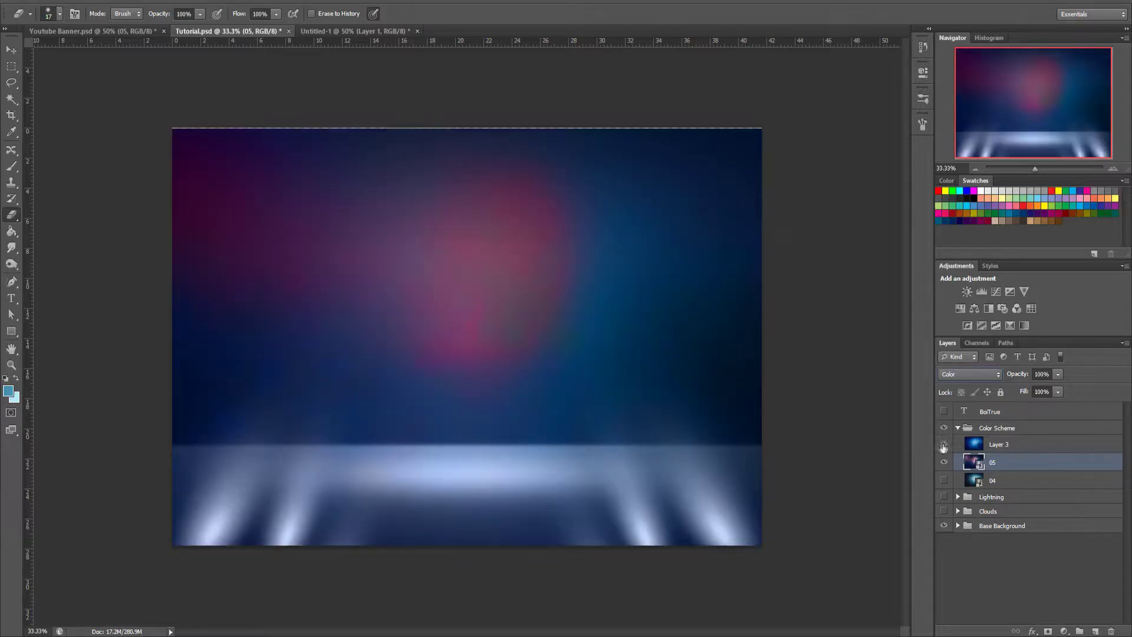
pyautogui.click(999, 445)
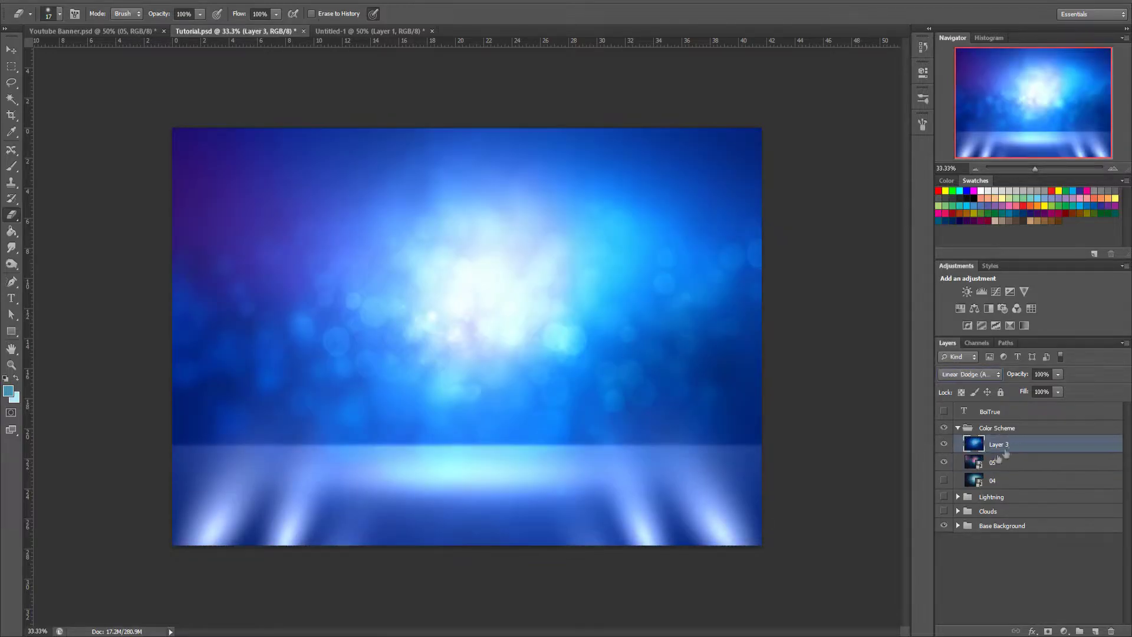
# Make the Lightning group with its Layer 2 visible, expand the Base Background group, and select Color Scheme Layer 3
pyautogui.click(960, 498)
pyautogui.click(958, 497)
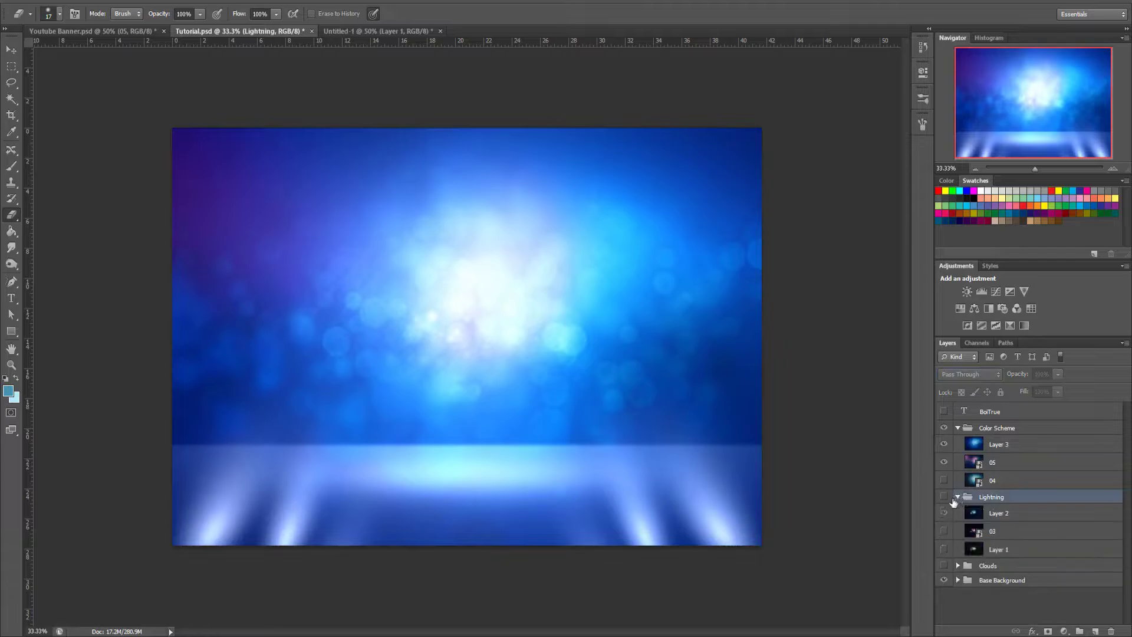
pyautogui.click(944, 514)
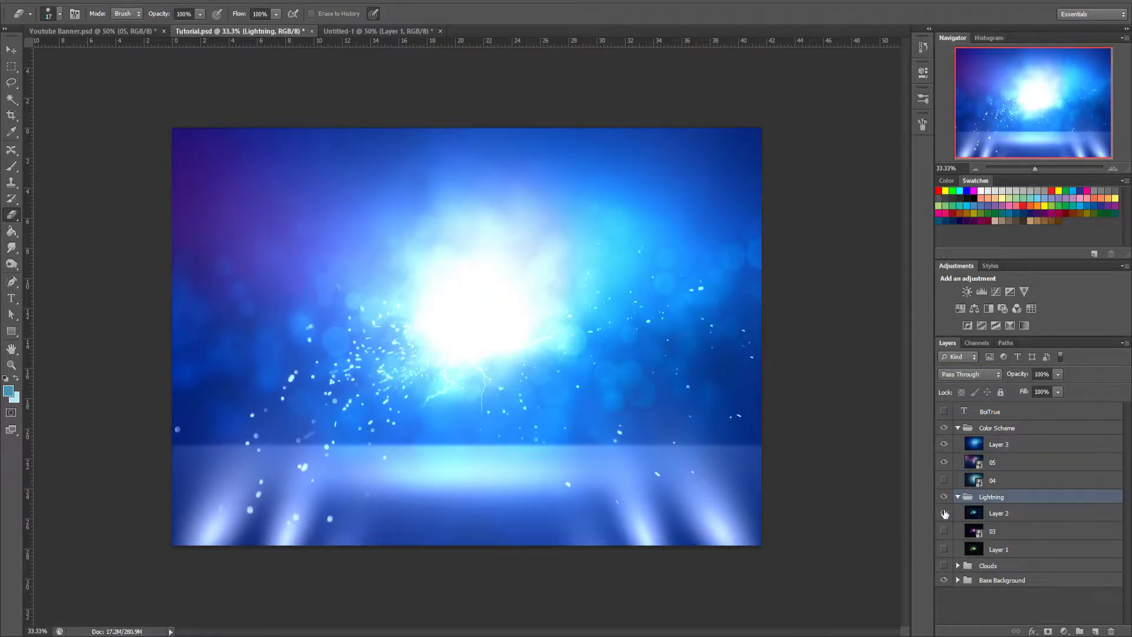
pyautogui.click(958, 580)
pyautogui.scroll(2, 959, 434)
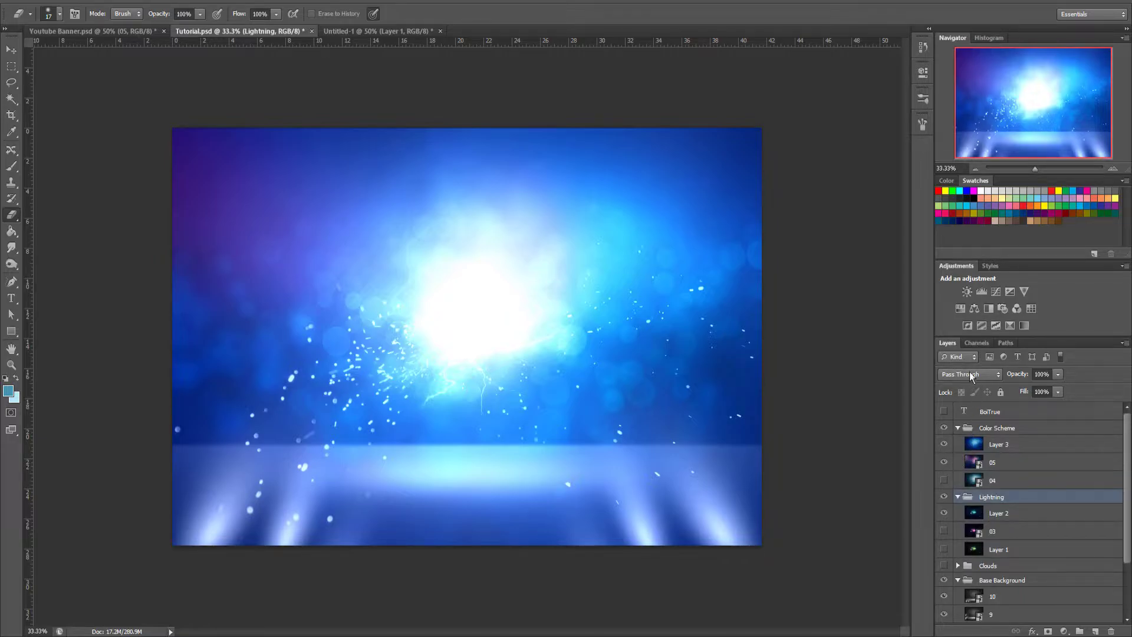
pyautogui.click(1002, 446)
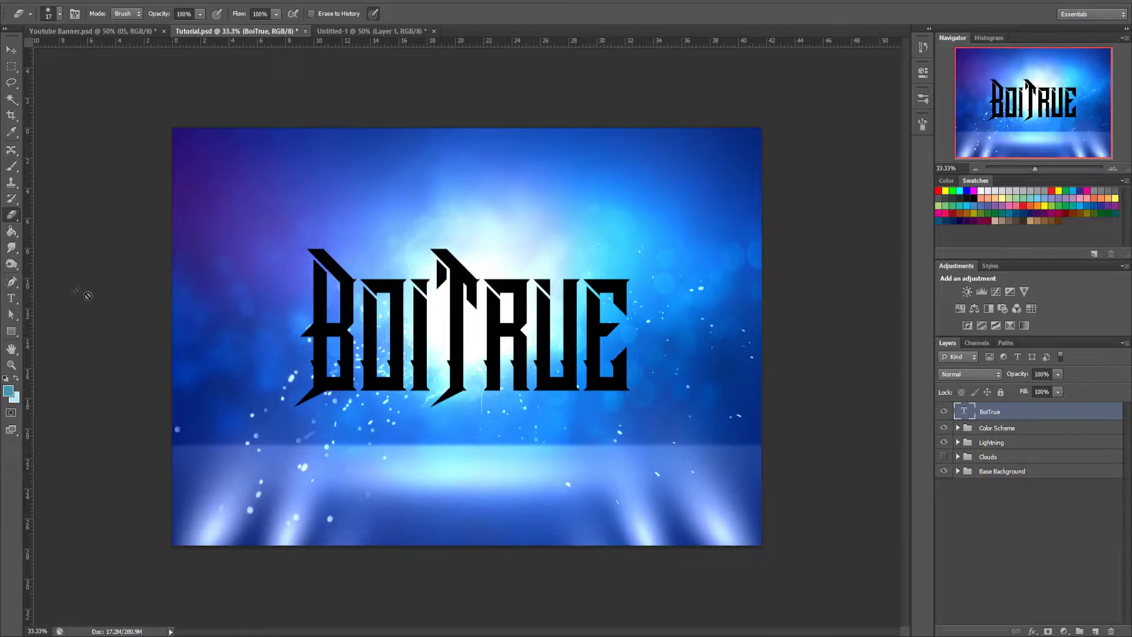
# Try adding a second BoiTrue text block in the Dramaga font over the existing title
pyautogui.click(13, 302)
pyautogui.moveTo(266, 195); pyautogui.dragTo(709, 460)
pyautogui.moveTo(267, 195); pyautogui.dragTo(711, 474)
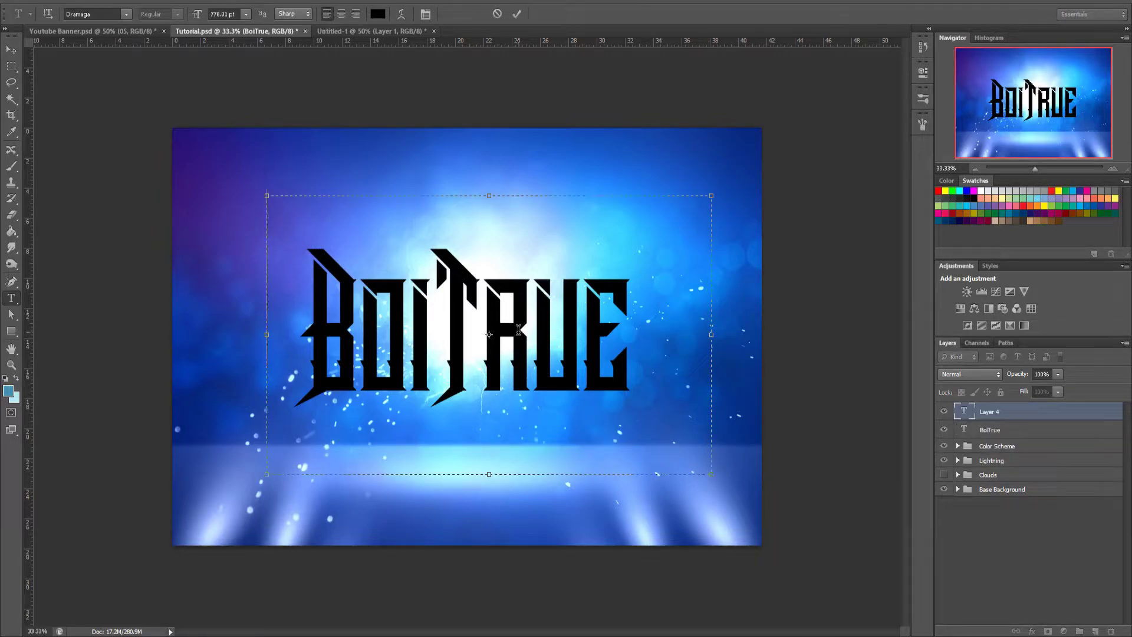
pyautogui.write('BoiTr')
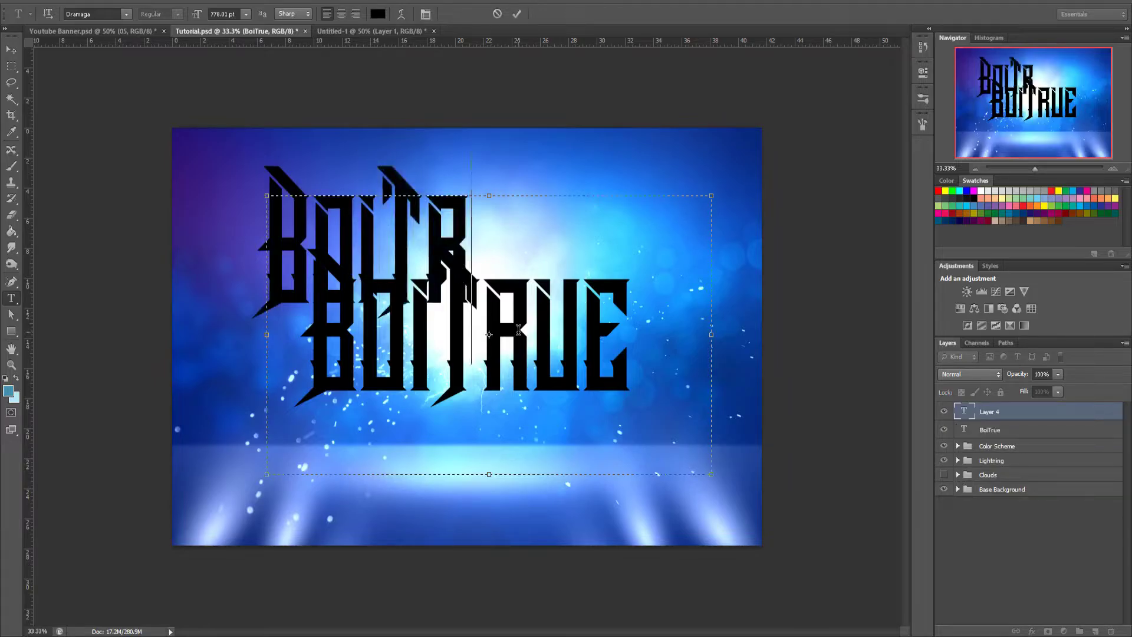
pyautogui.write('ue')
pyautogui.press('Left')
pyautogui.press('Left')
pyautogui.press('Left')
pyautogui.press('Left')
pyautogui.press('Left')
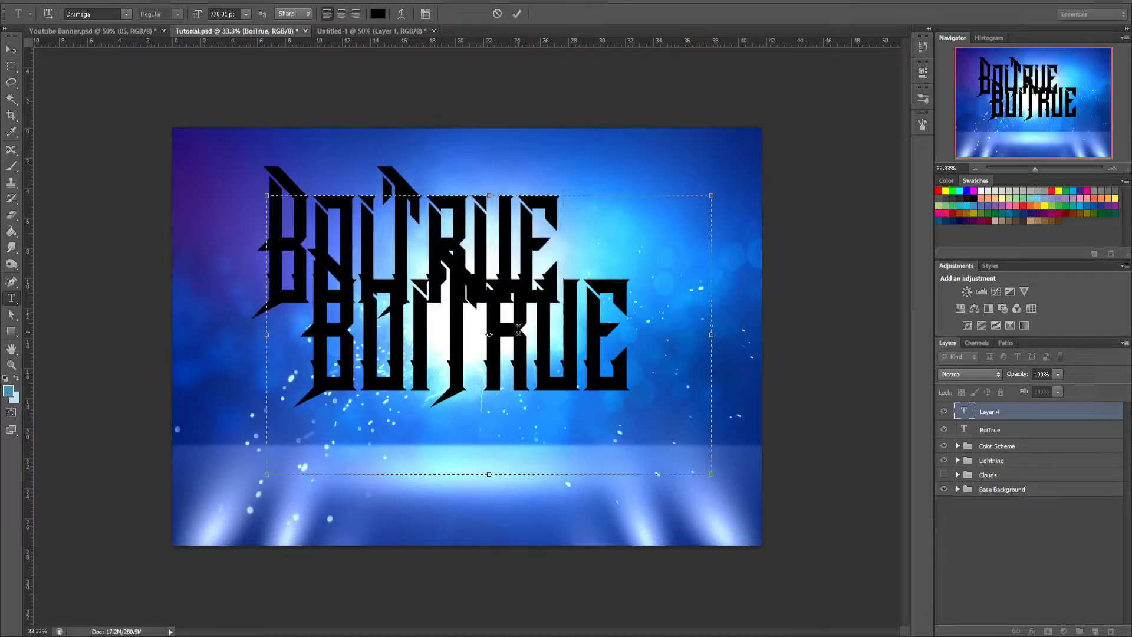
pyautogui.press('Return')
pyautogui.hotkey('ctrl', 'z')
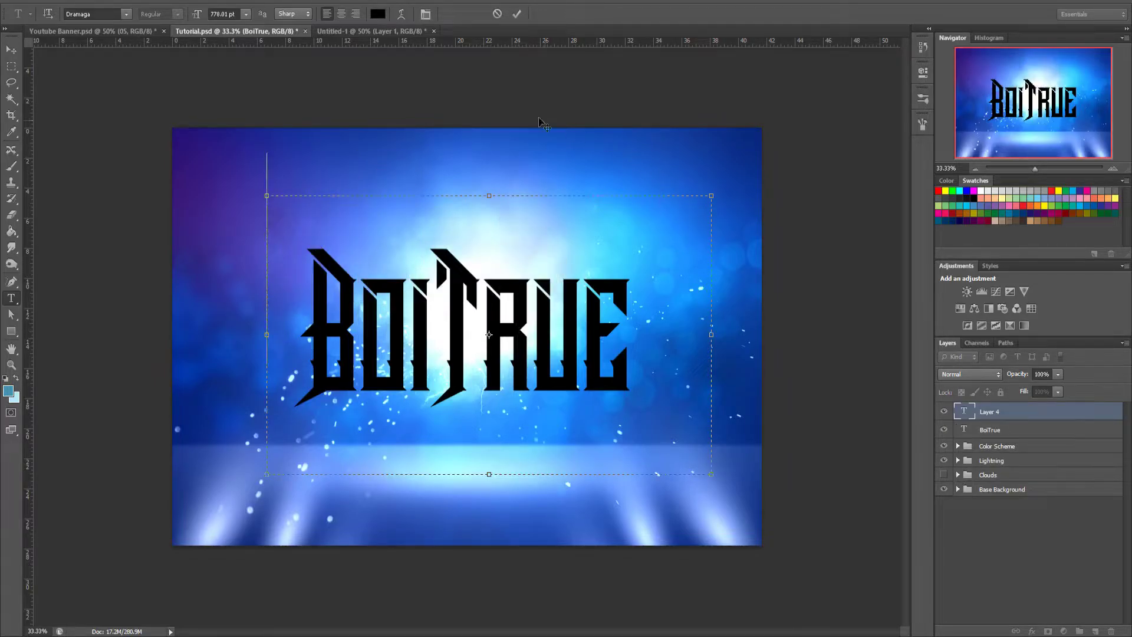
pyautogui.click(496, 13)
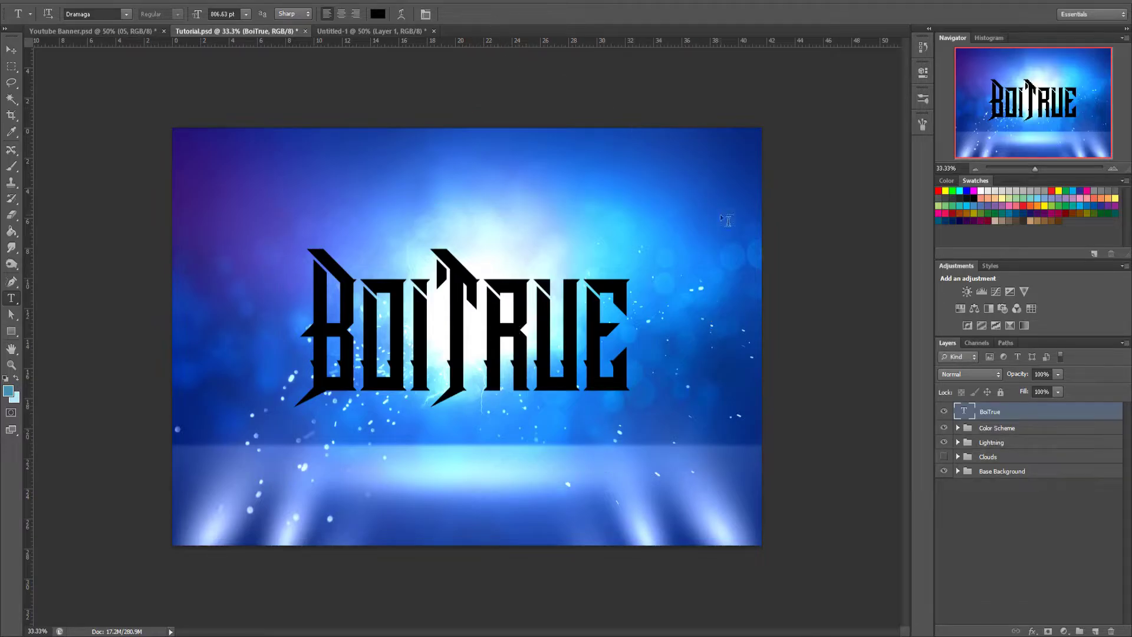
# Try the Violence font on the existing BoiTrue title text
pyautogui.click(596, 357)
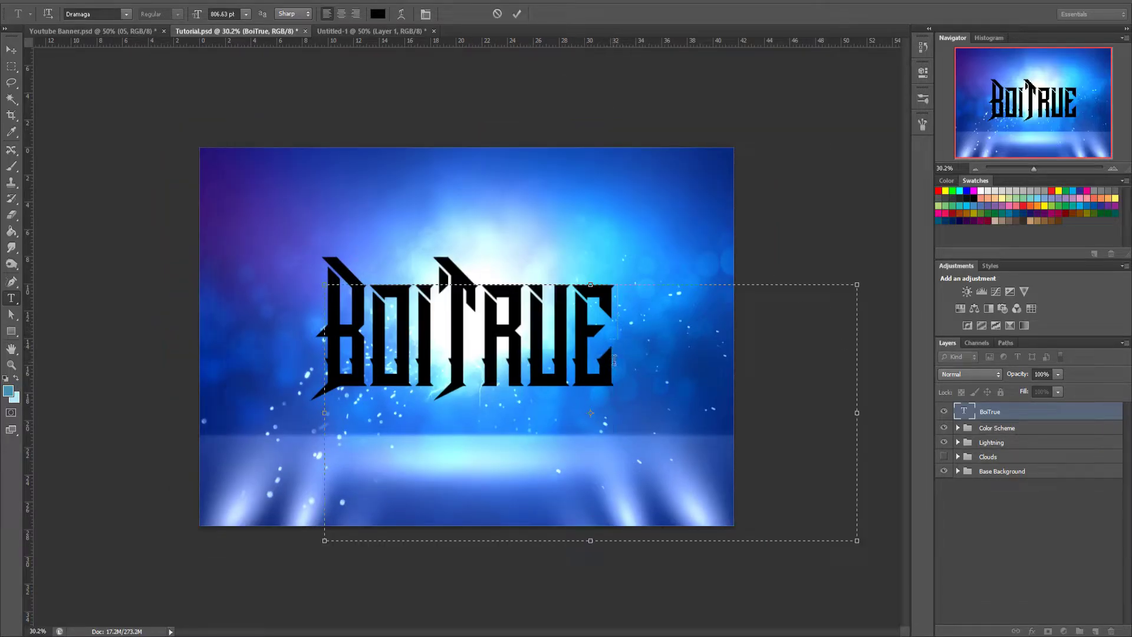
pyautogui.moveTo(619, 368); pyautogui.dragTo(333, 366)
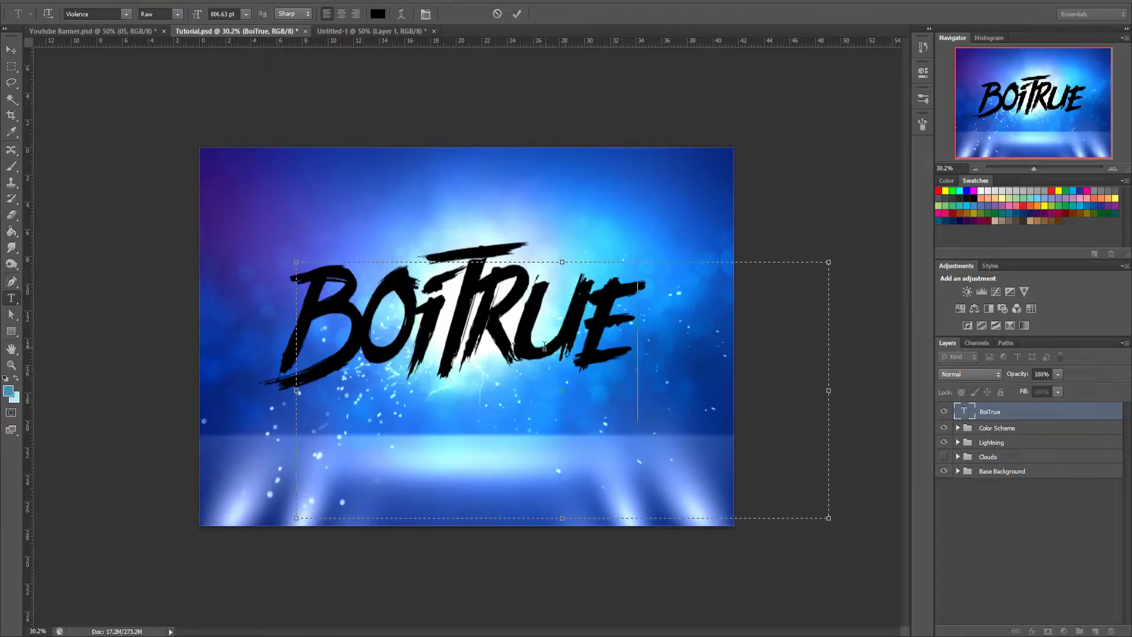
pyautogui.moveTo(602, 339); pyautogui.dragTo(281, 344)
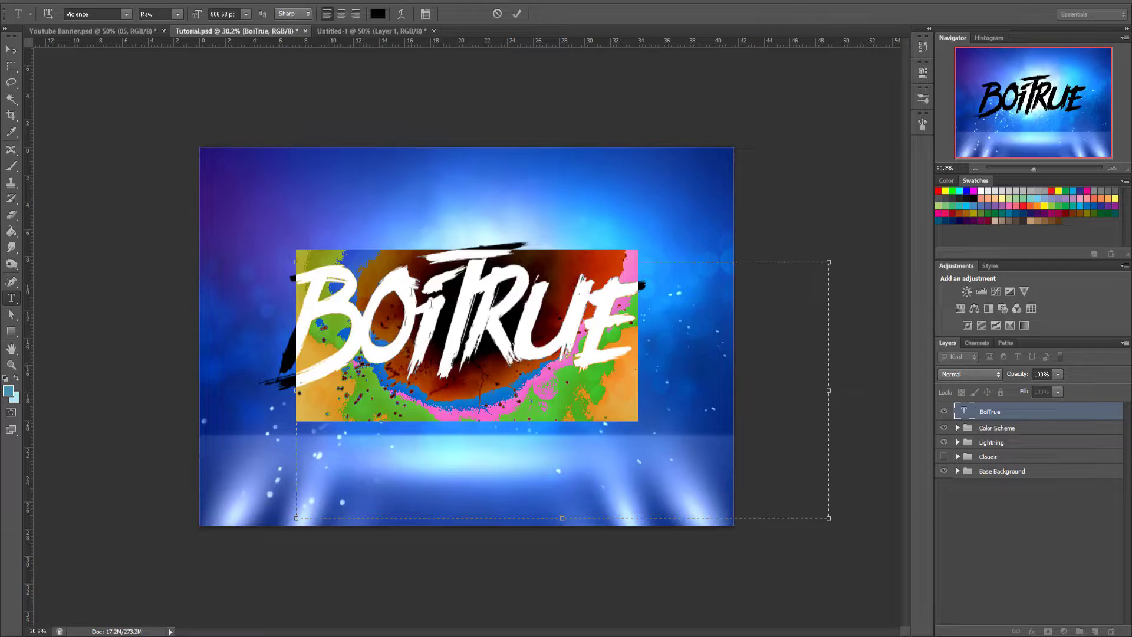
pyautogui.click(118, 15)
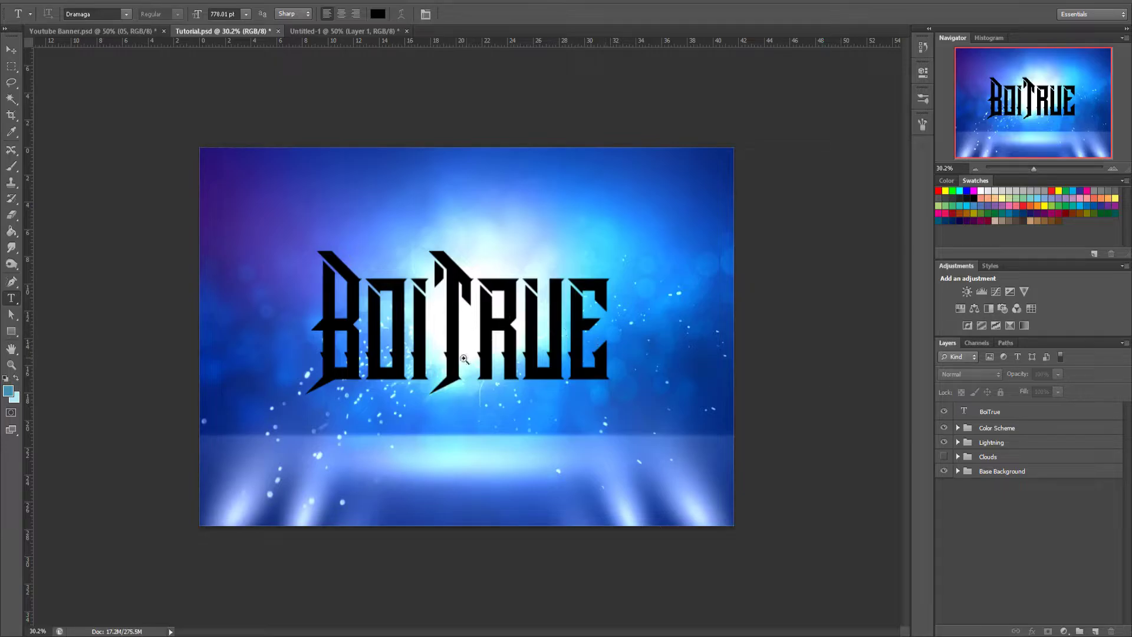
# Enable Bevel & Emboss with Contour and Color Overlay in the BoiTrue text layer's style
pyautogui.scroll(2, 507, 372)
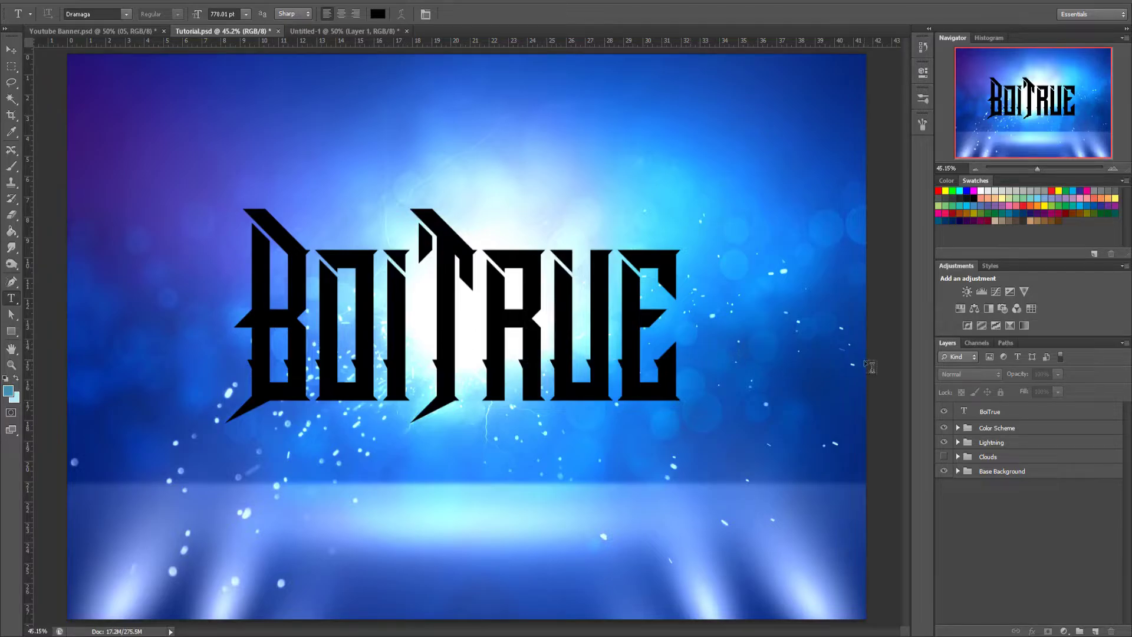
pyautogui.click(1020, 416)
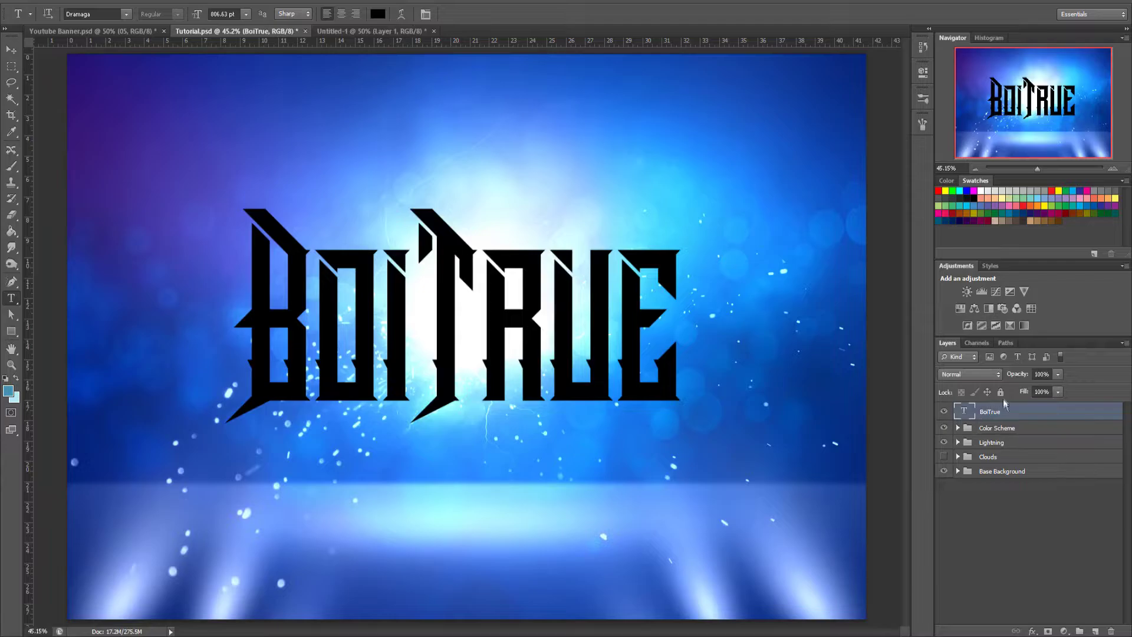
pyautogui.doubleClick(1028, 417)
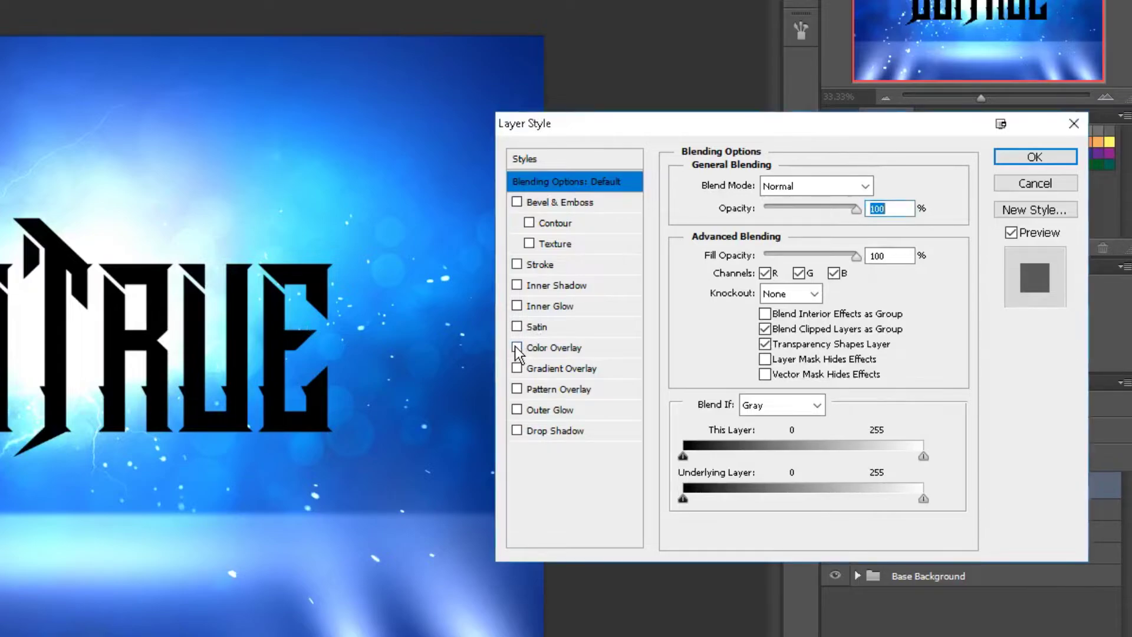
pyautogui.click(516, 203)
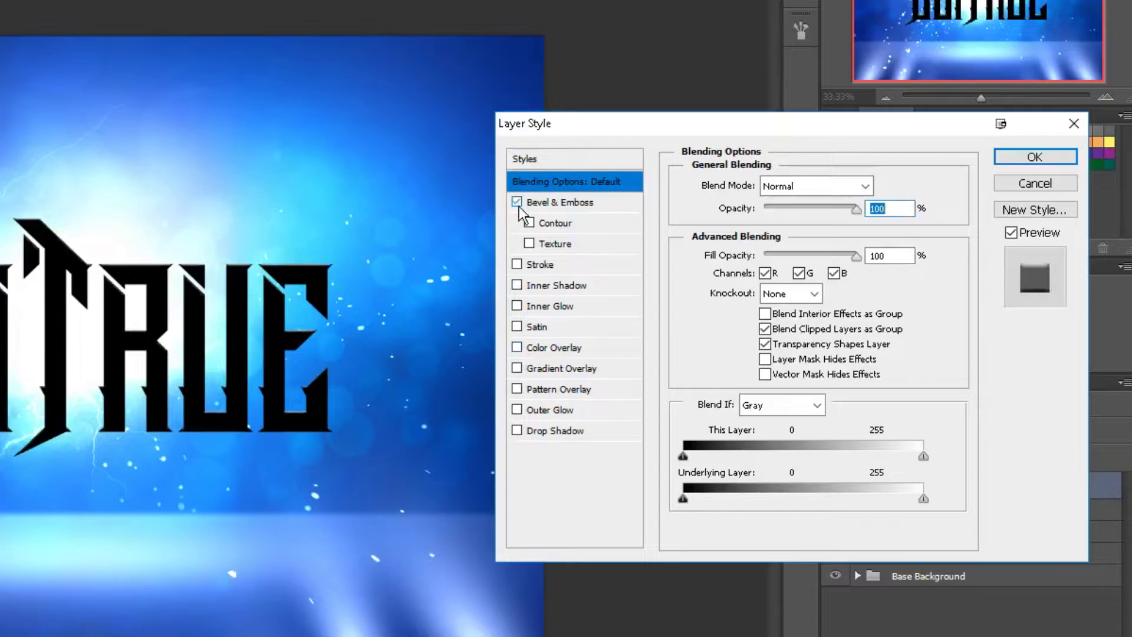
pyautogui.click(529, 223)
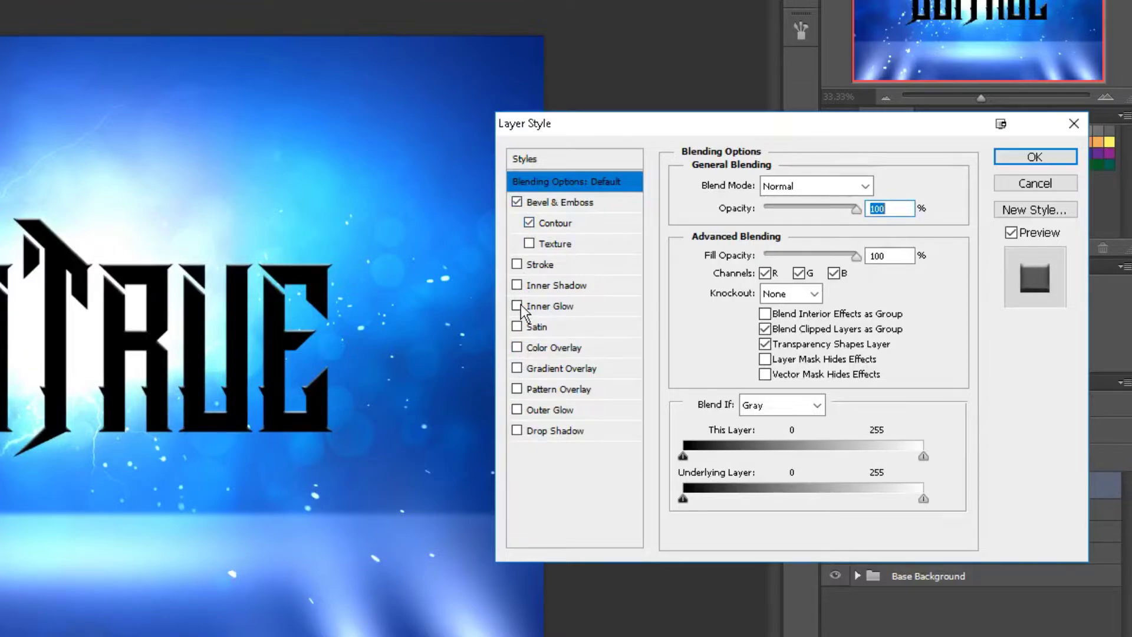
pyautogui.click(517, 347)
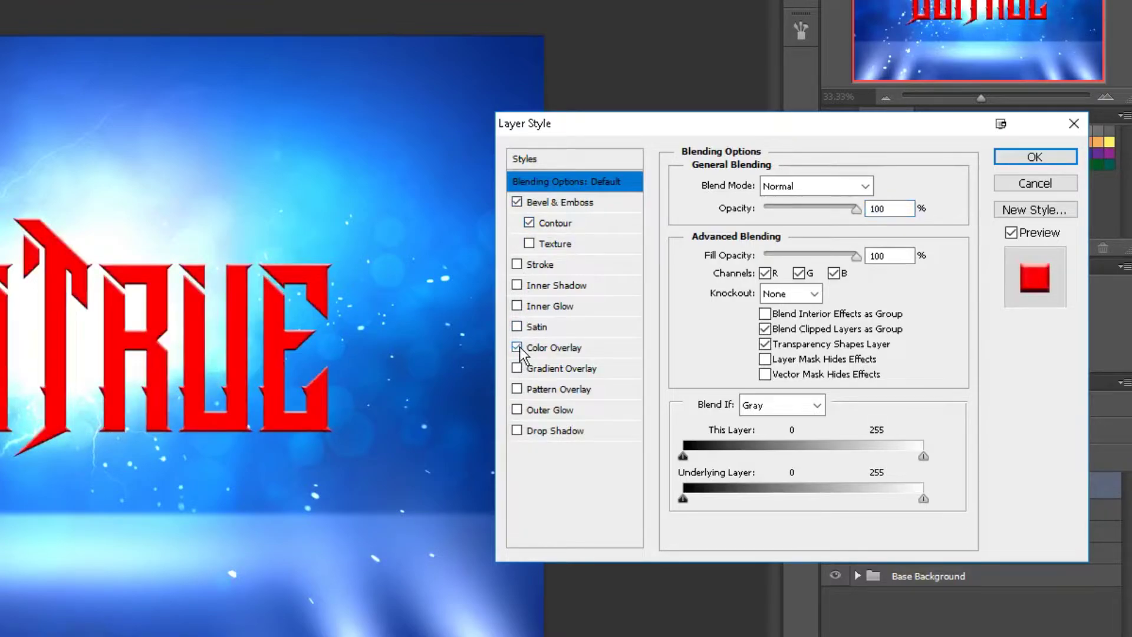
# Set the title's Bevel & Emboss technique to Chisel Hard and its size to 7 px
pyautogui.keyDown('ctrl'); pyautogui.click(221, 366); pyautogui.keyUp('ctrl')
pyautogui.keyDown('ctrl'); pyautogui.click(222, 366); pyautogui.keyUp('ctrl')
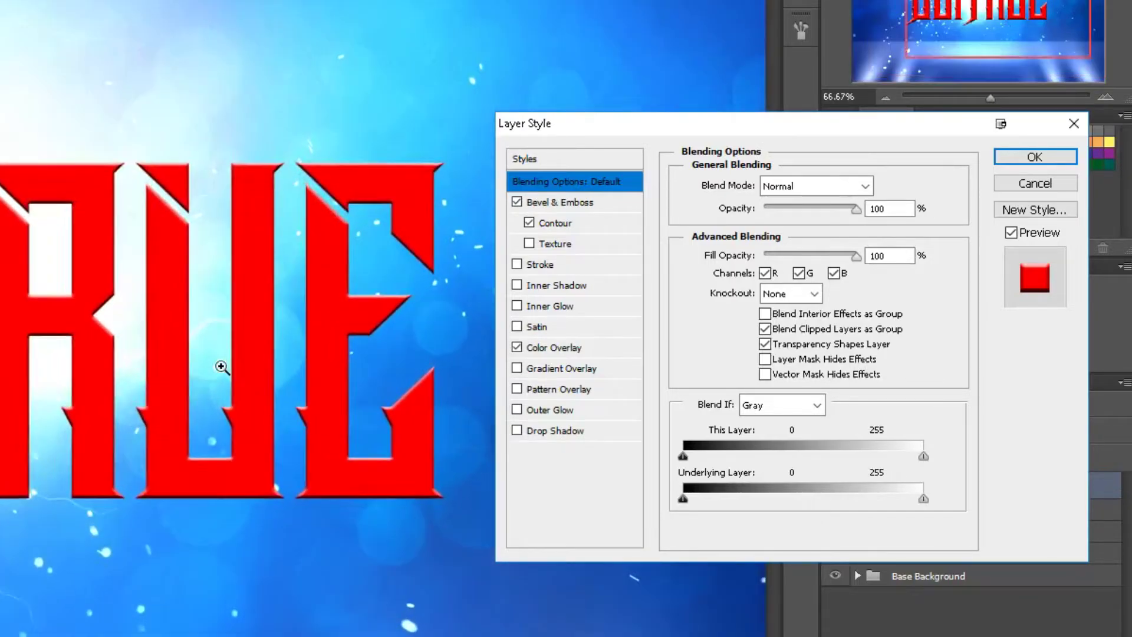
pyautogui.keyDown('ctrl'); pyautogui.click(222, 366); pyautogui.keyUp('ctrl')
pyautogui.moveTo(279, 351); pyautogui.dragTo(90, 370)
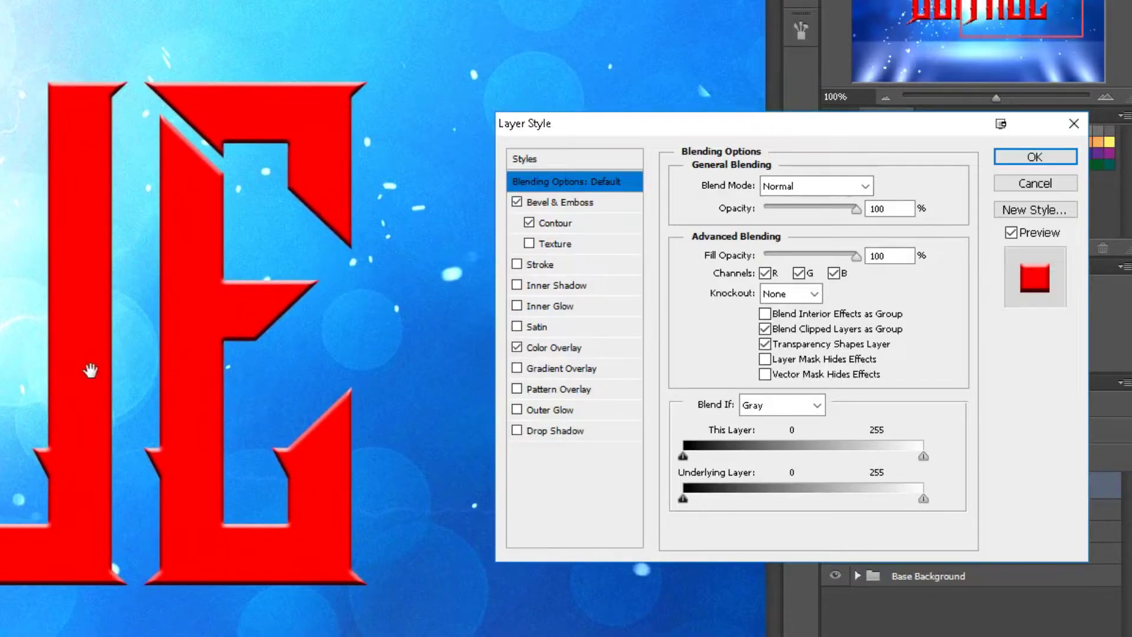
pyautogui.click(567, 202)
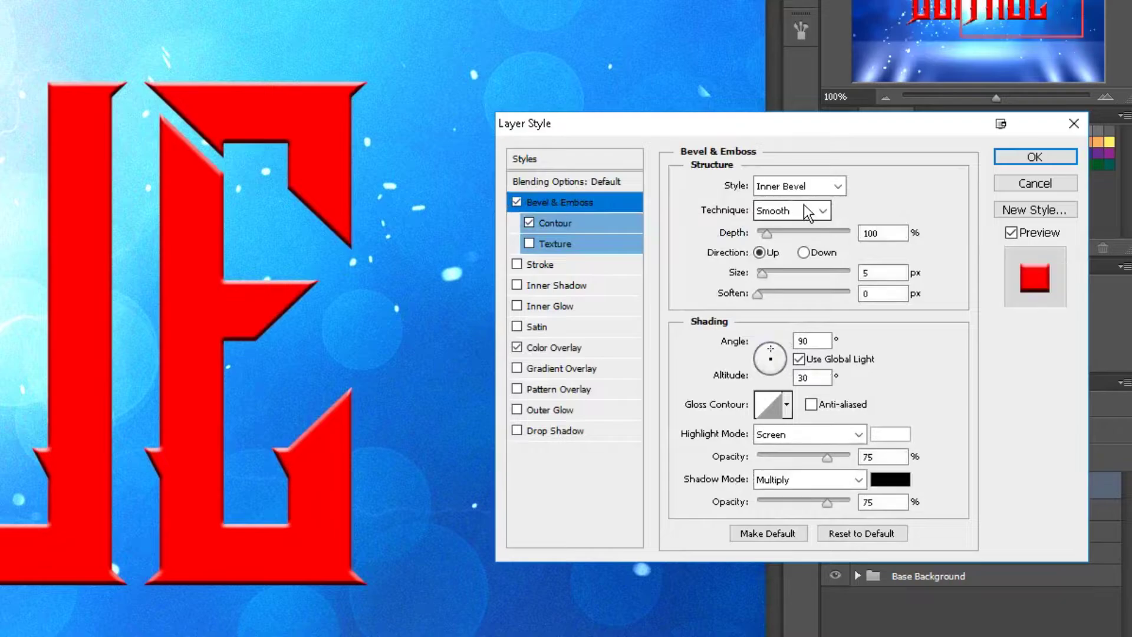
pyautogui.click(804, 206)
pyautogui.click(805, 246)
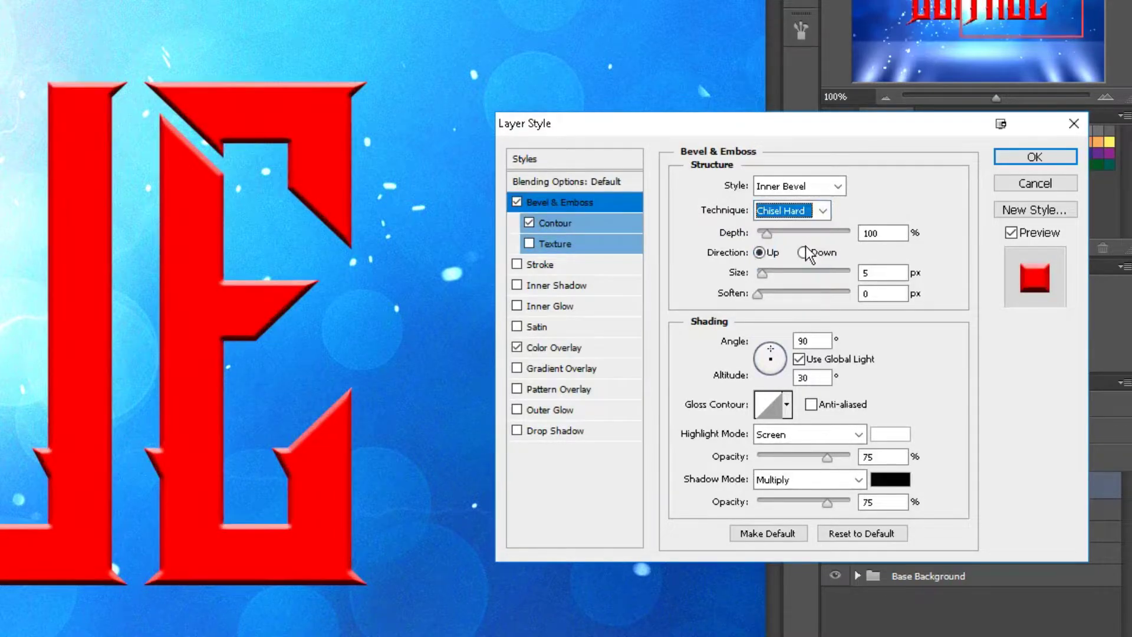
pyautogui.moveTo(762, 273)
pyautogui.mouseDown()
pyautogui.moveTo(794, 273)
pyautogui.moveTo(764, 273)
pyautogui.mouseUp()
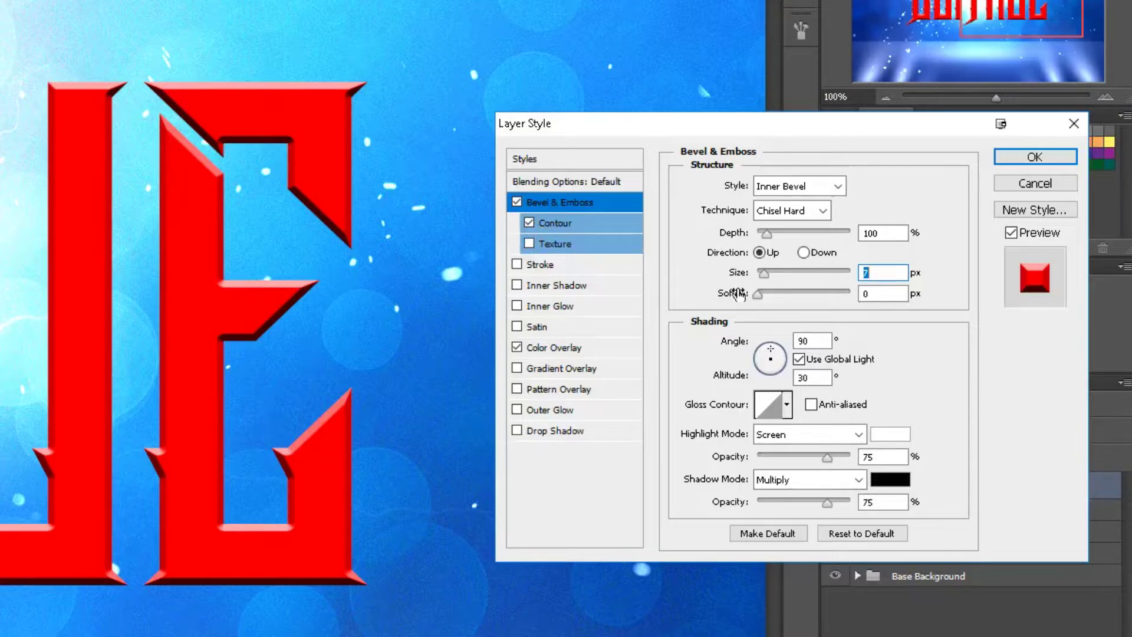
pyautogui.click(787, 405)
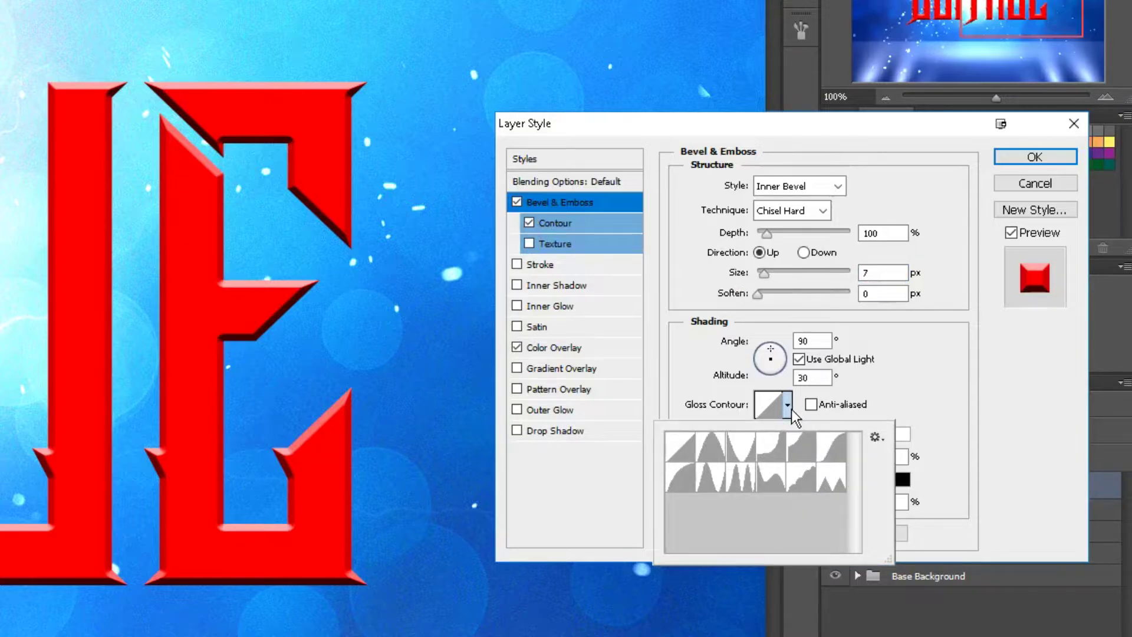
pyautogui.click(787, 406)
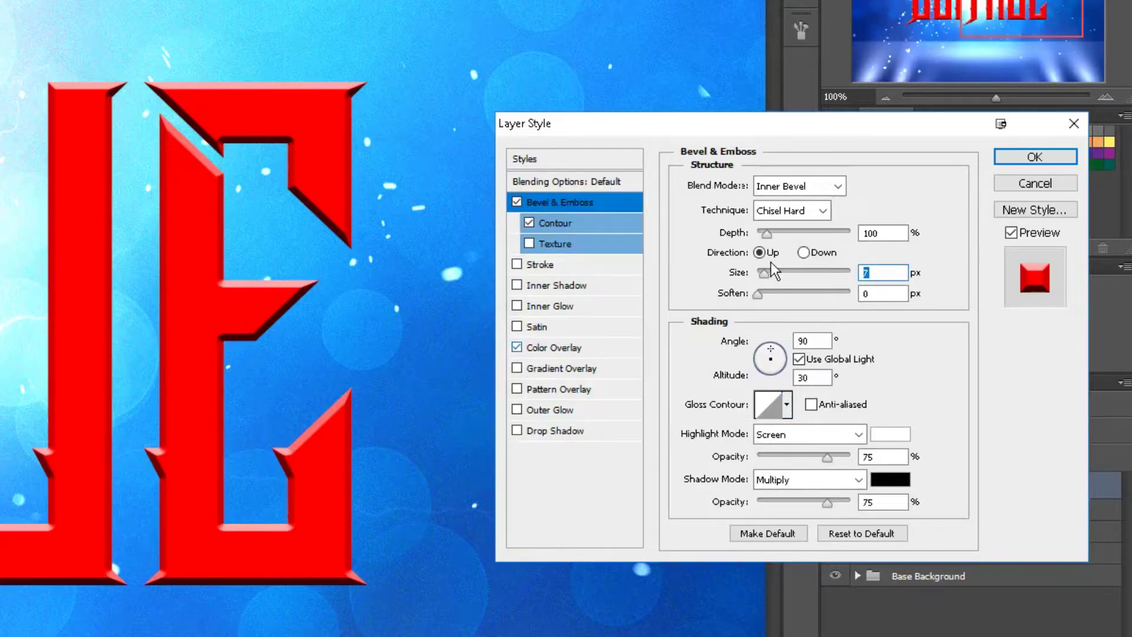
# Try the muted blue 499fc3 as the title's Color Overlay colour
pyautogui.click(554, 347)
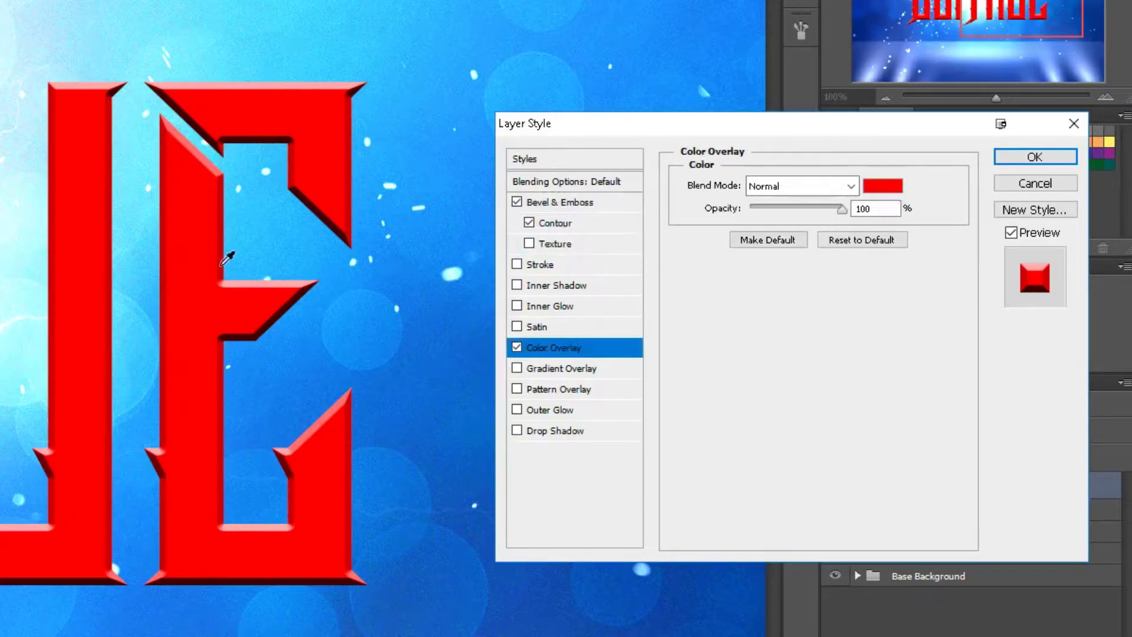
pyautogui.click(882, 185)
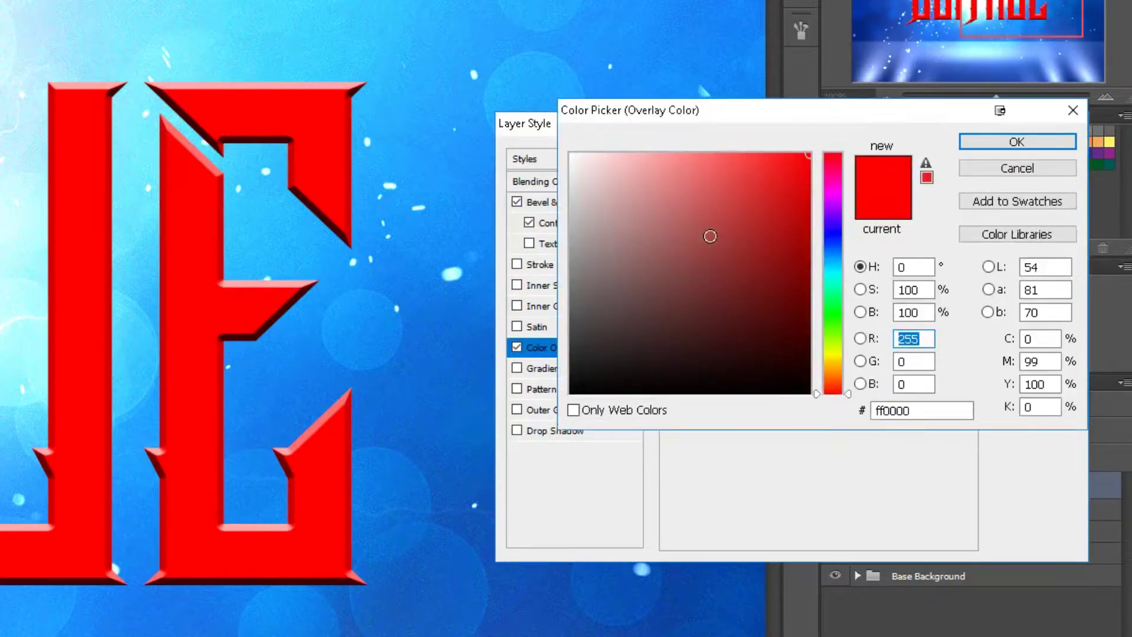
pyautogui.click(749, 297)
pyautogui.click(769, 257)
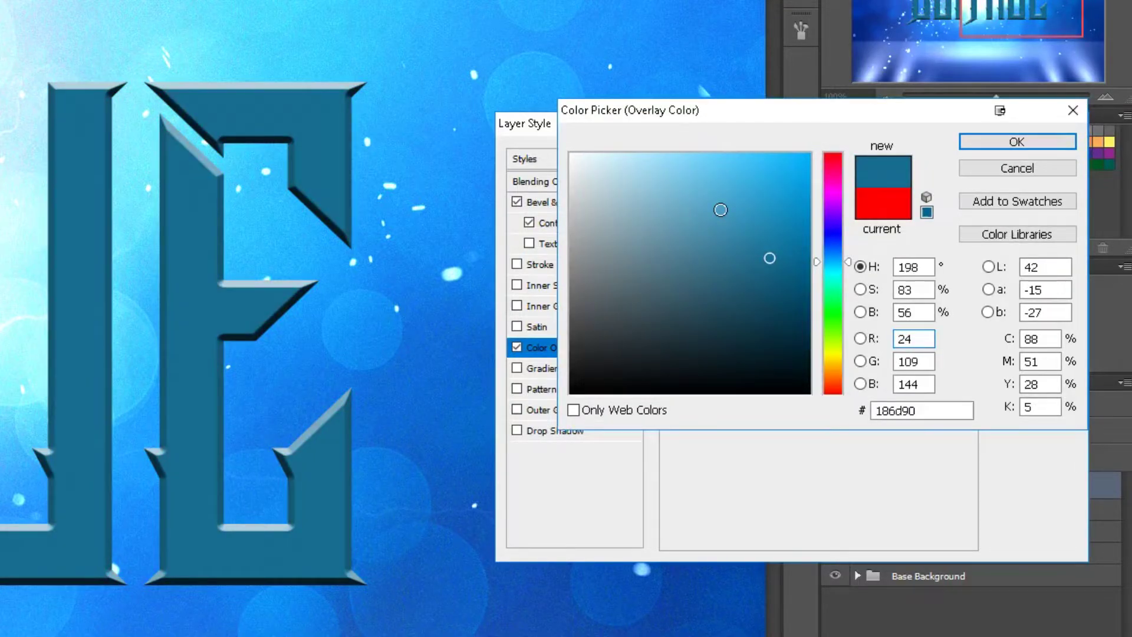
pyautogui.click(721, 210)
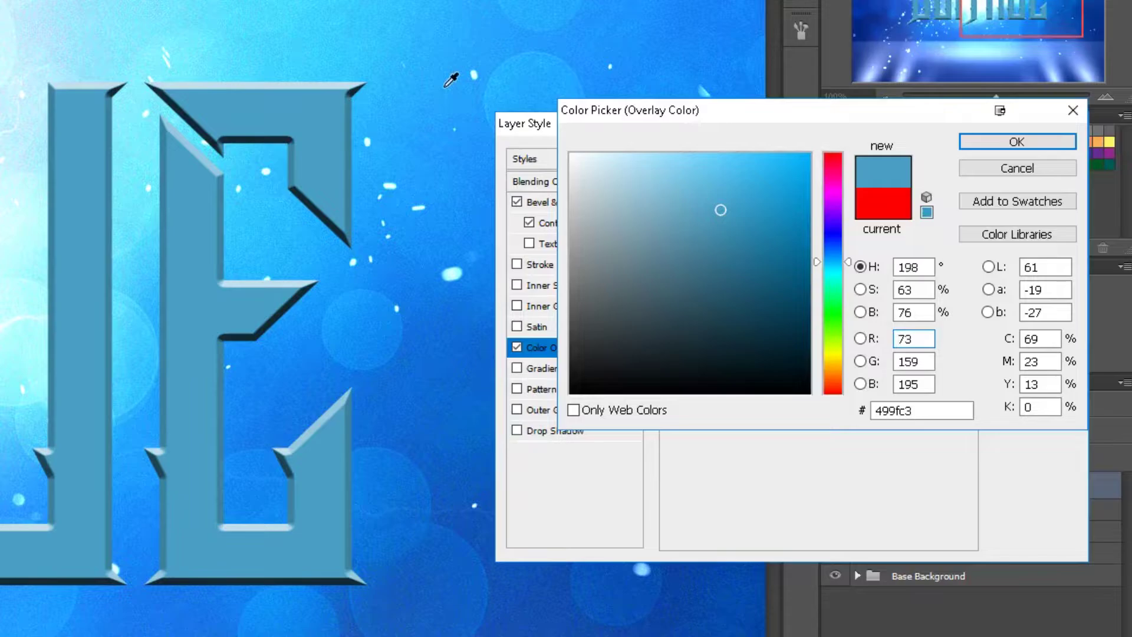
pyautogui.click(1011, 169)
# Set the title's Color Overlay to a bright blue sampled from the background beside the letter E
pyautogui.click(890, 195)
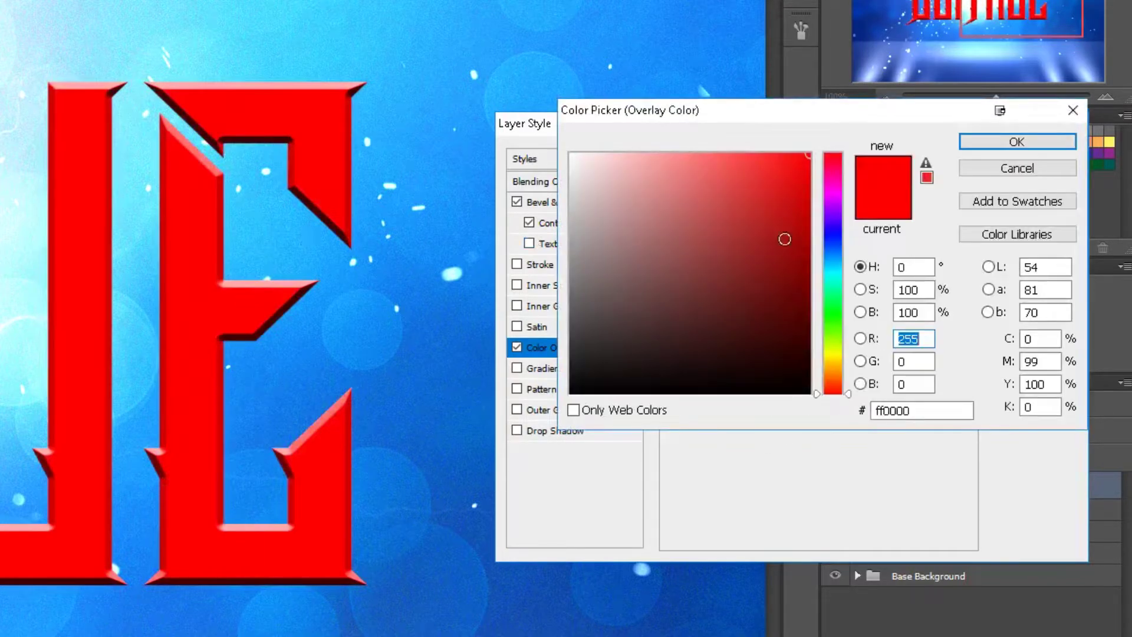
pyautogui.click(247, 230)
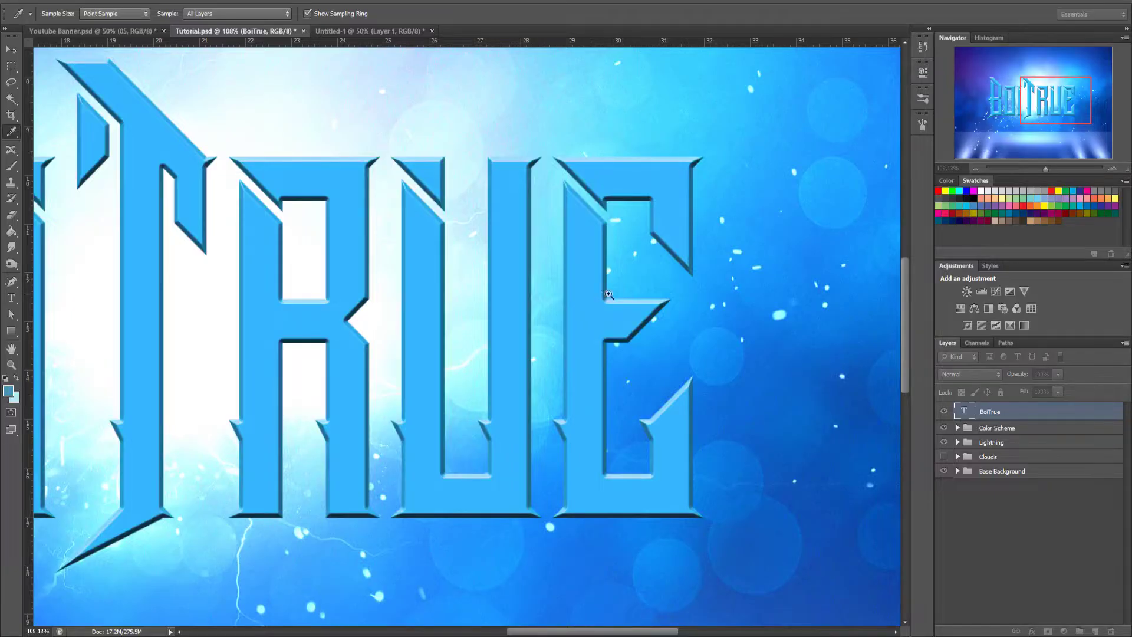
pyautogui.scroll(-3, 590, 292)
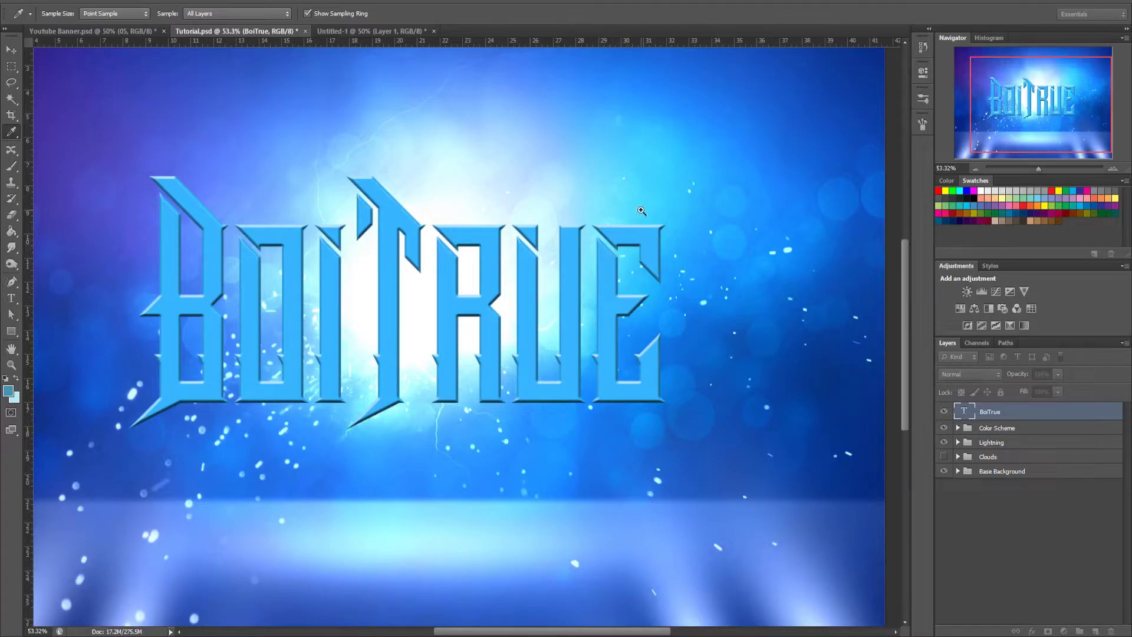
pyautogui.scroll(-2, 640, 212)
pyautogui.scroll(4, 642, 214)
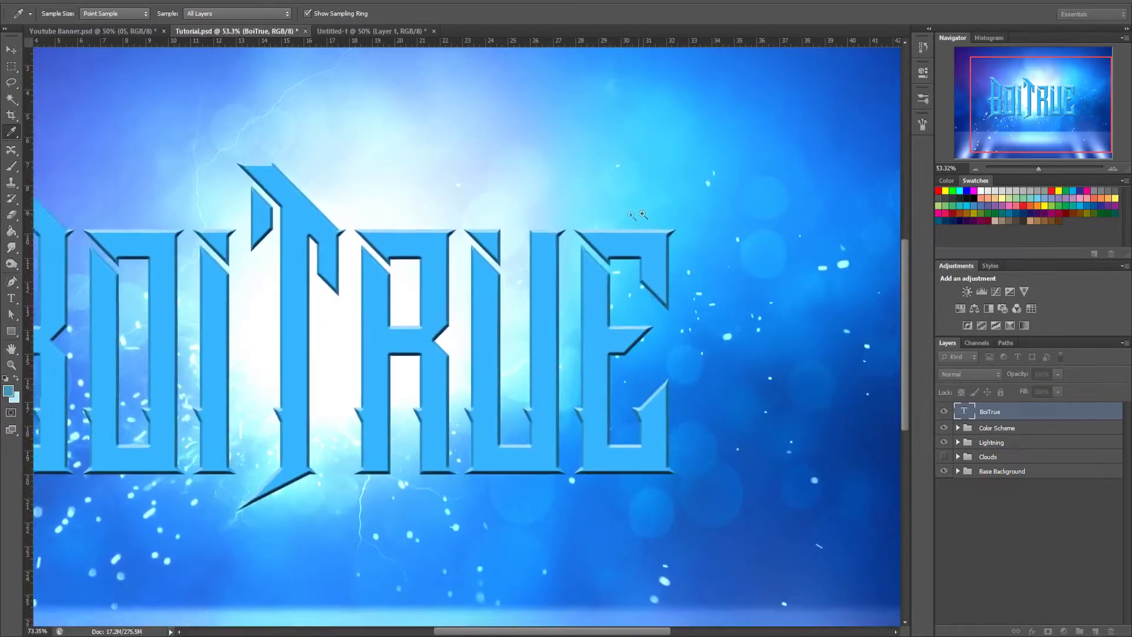
pyautogui.scroll(-3, 641, 215)
pyautogui.scroll(4, 641, 214)
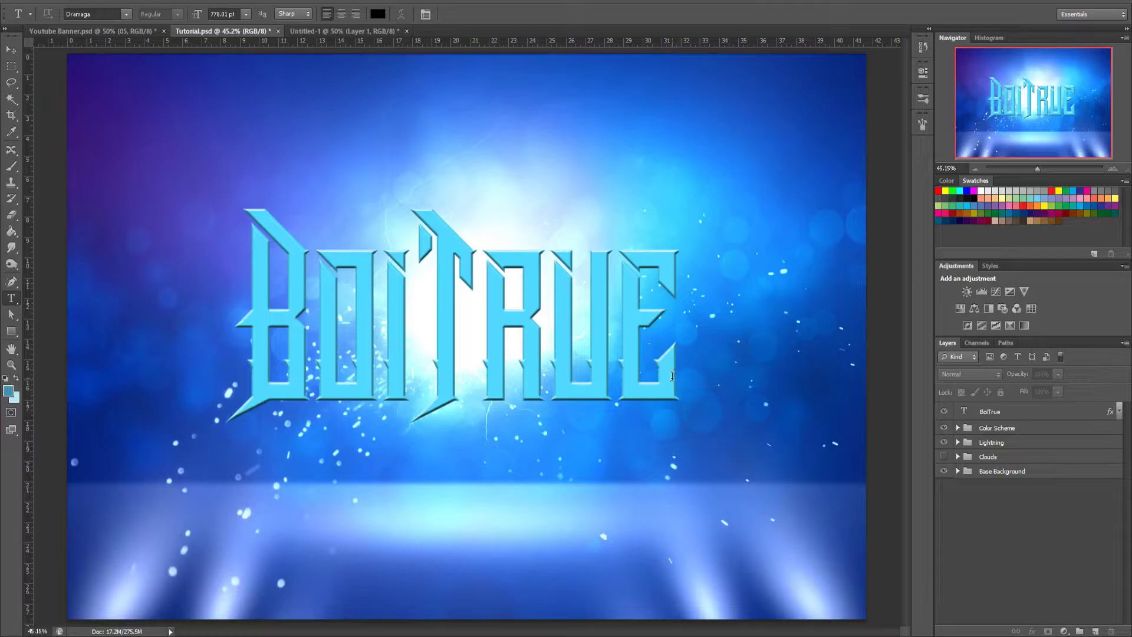
# Switch to Youtube Banner.psd and compare its background with light layers 10 and 9 hidden and shown
pyautogui.hotkey('ctrl', 'shift', 'Tab')
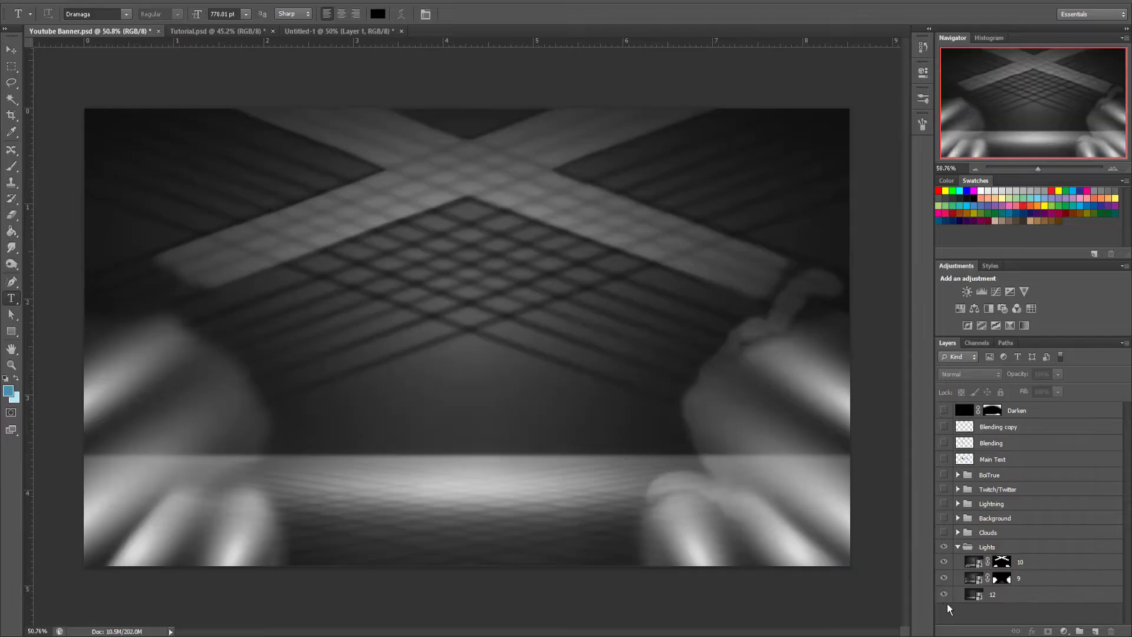
pyautogui.click(943, 561)
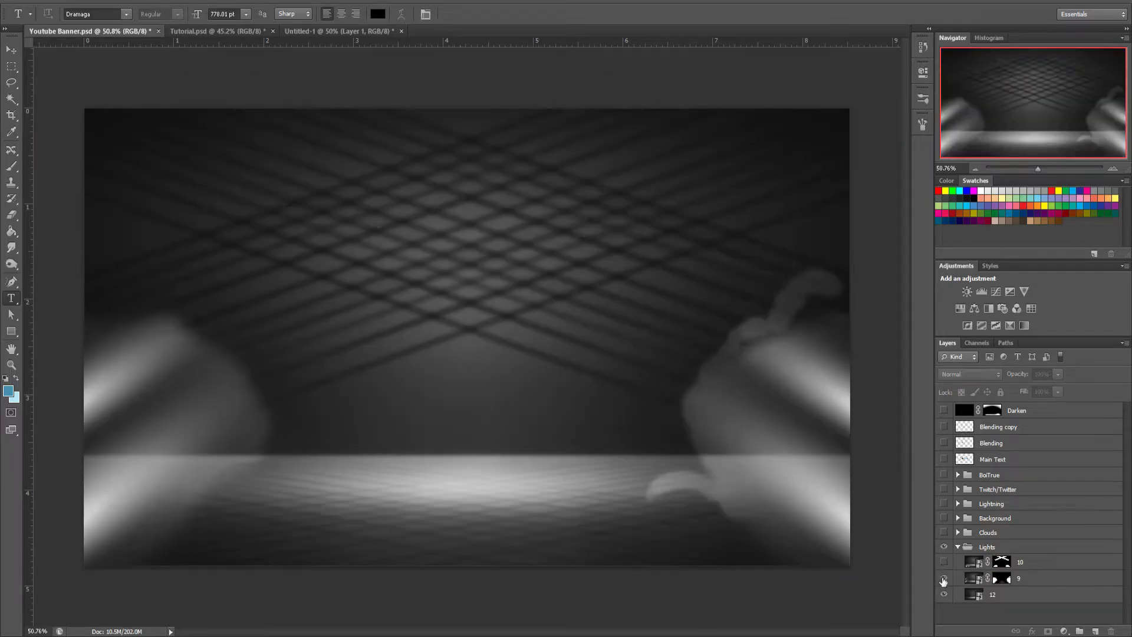
pyautogui.click(943, 578)
pyautogui.click(952, 594)
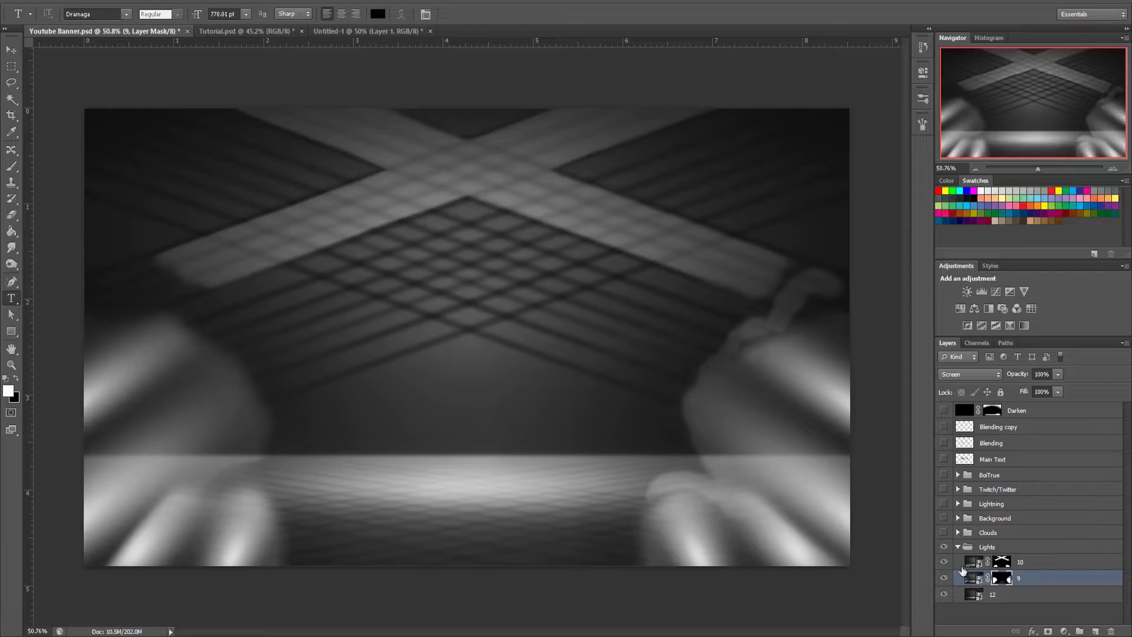
pyautogui.click(943, 562)
pyautogui.click(943, 578)
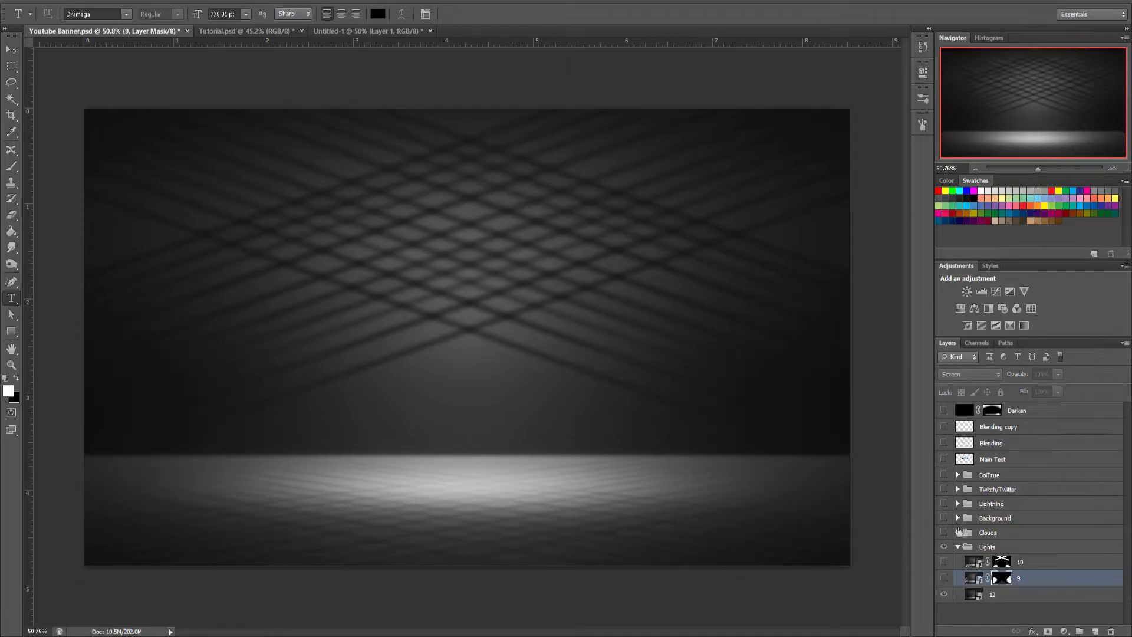
pyautogui.click(943, 561)
pyautogui.click(944, 577)
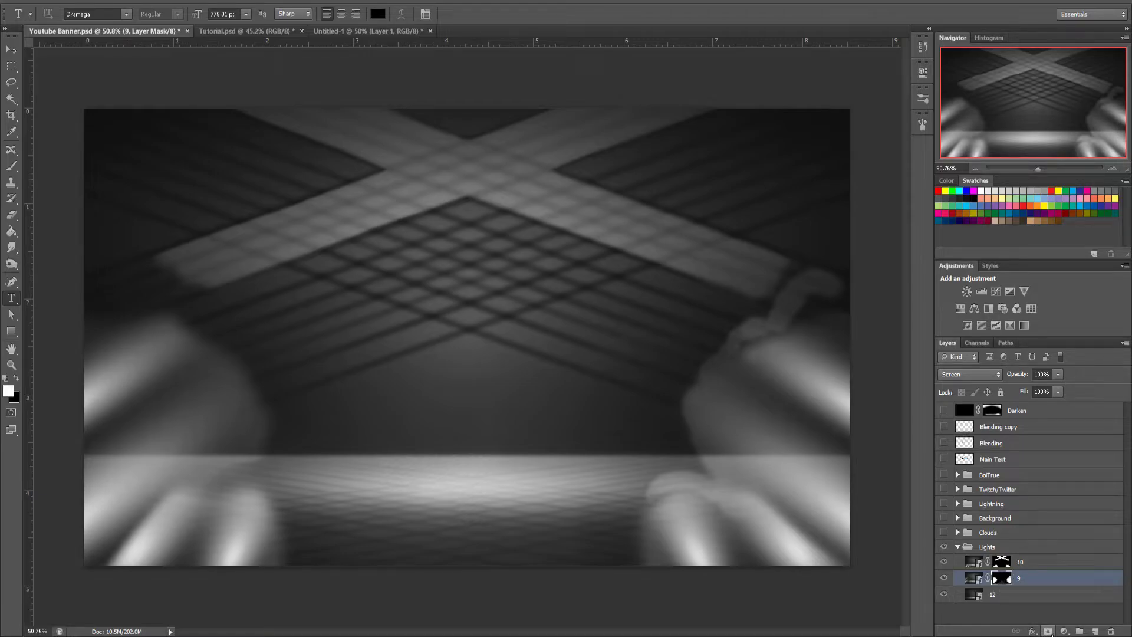
# Try an additional mask on light layer 9, and paint black along the right light's inner edge on the layer's mask
pyautogui.click(1049, 631)
pyautogui.press('b')
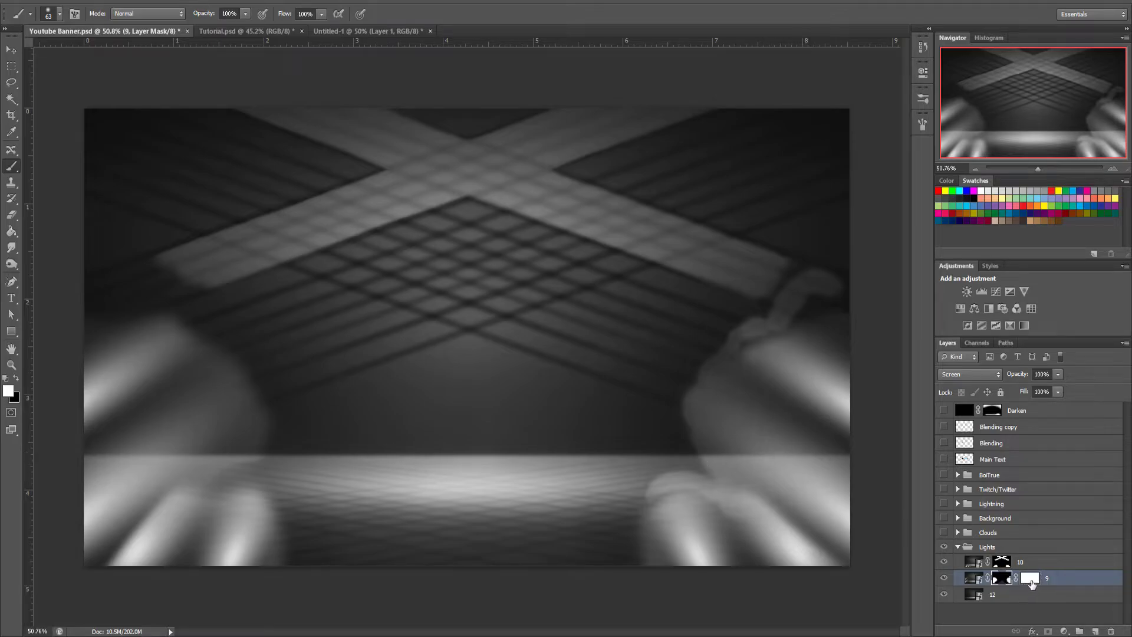
pyautogui.press('x')
pyautogui.moveTo(772, 425)
pyautogui.mouseDown()
pyautogui.moveTo(747, 442)
pyautogui.moveTo(793, 398)
pyautogui.moveTo(783, 405)
pyautogui.moveTo(814, 407)
pyautogui.moveTo(796, 428)
pyautogui.moveTo(790, 412)
pyautogui.moveTo(813, 395)
pyautogui.moveTo(803, 395)
pyautogui.moveTo(817, 415)
pyautogui.moveTo(800, 452)
pyautogui.moveTo(788, 444)
pyautogui.moveTo(801, 408)
pyautogui.moveTo(805, 446)
pyautogui.moveTo(752, 491)
pyautogui.moveTo(780, 481)
pyautogui.moveTo(857, 391)
pyautogui.moveTo(809, 387)
pyautogui.moveTo(761, 416)
pyautogui.moveTo(790, 465)
pyautogui.moveTo(755, 461)
pyautogui.mouseUp()
pyautogui.press('x')
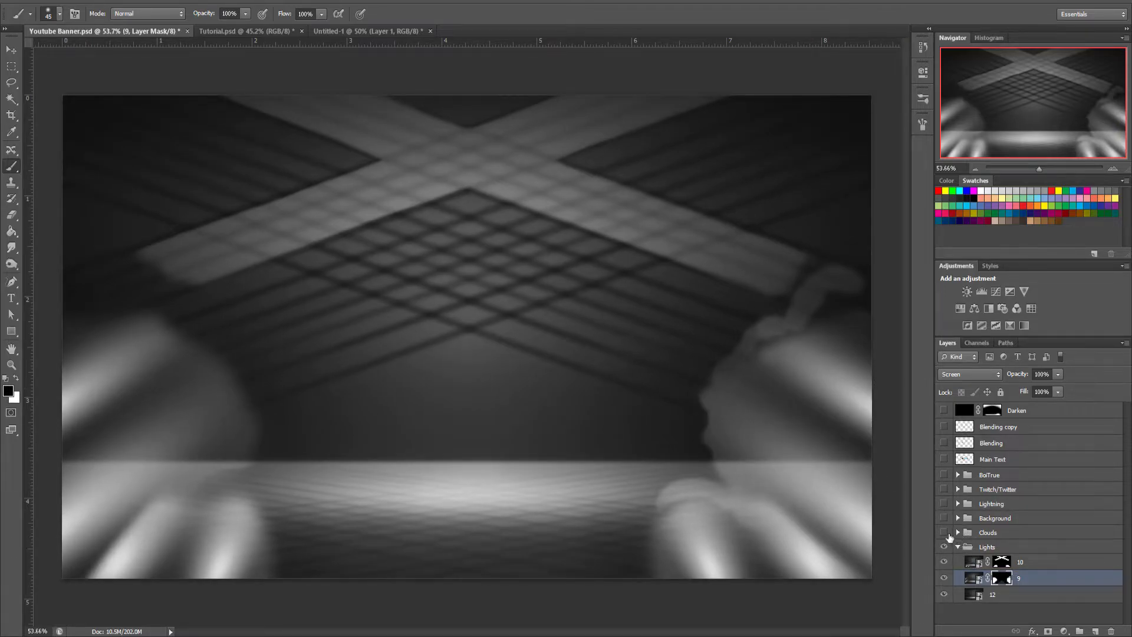
# Expand and show the Clouds group, and check layers 03 and 12 with their blend mode and masks
pyautogui.click(957, 533)
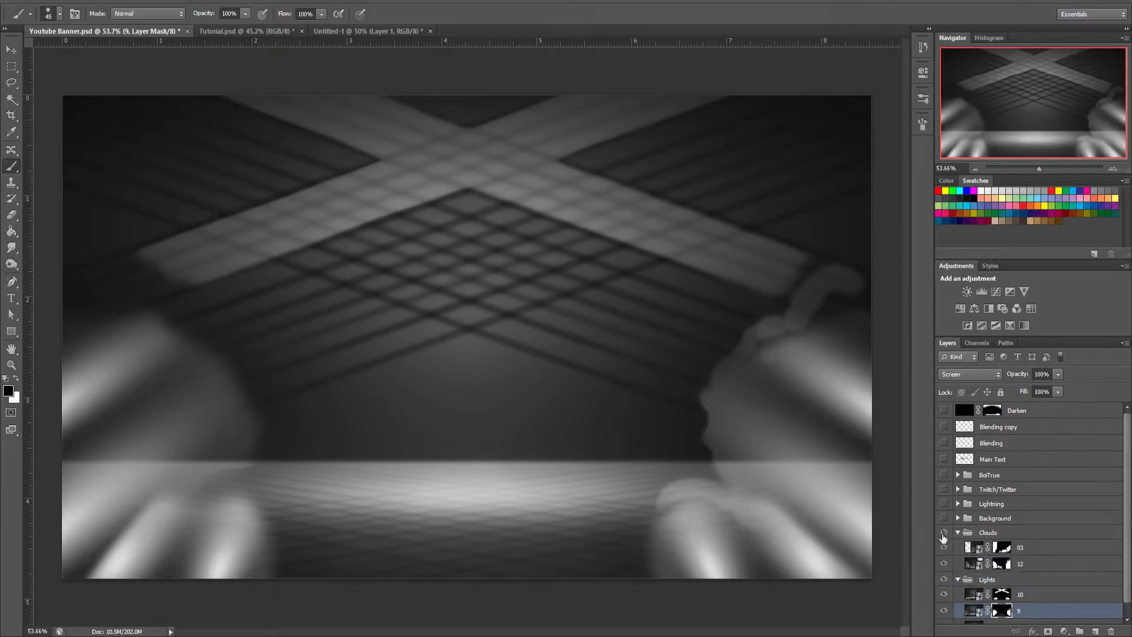
pyautogui.click(943, 533)
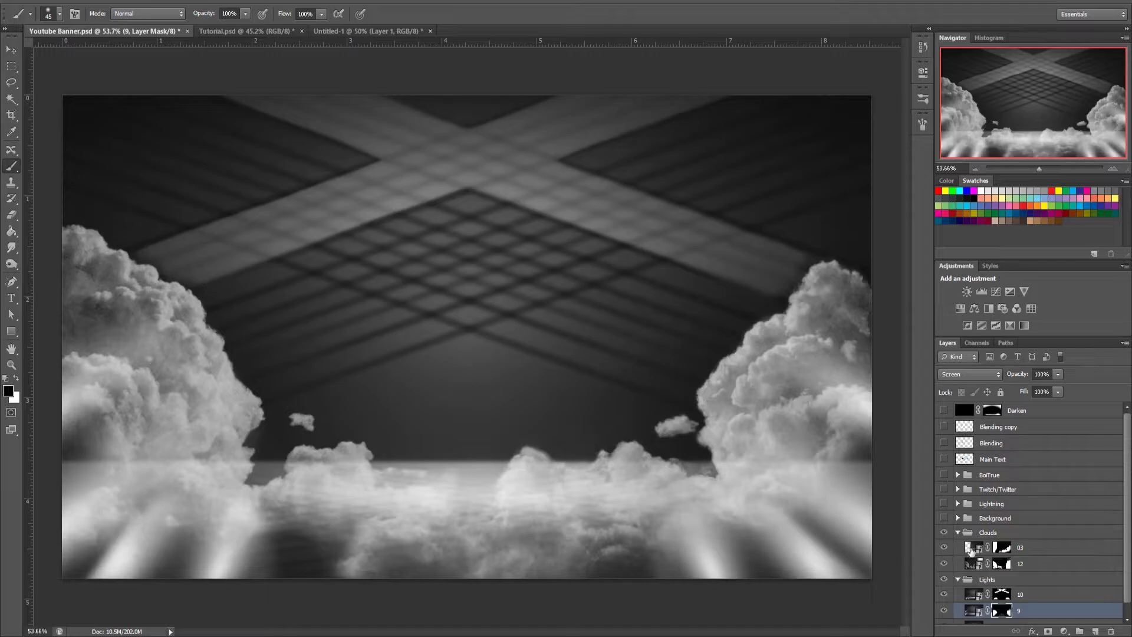
pyautogui.click(973, 549)
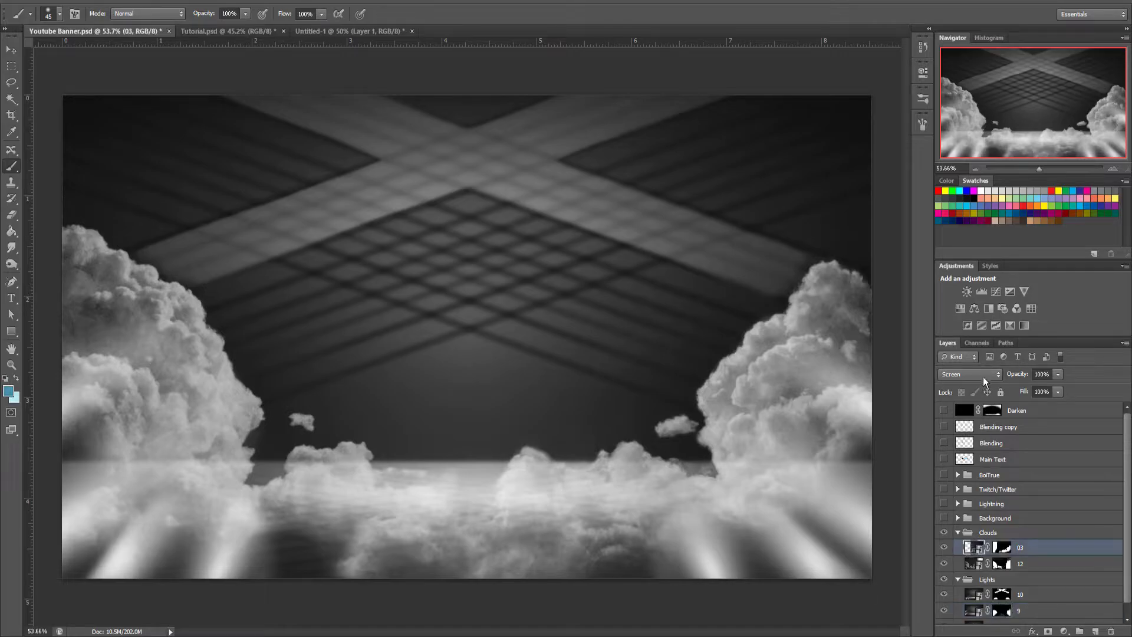
pyautogui.click(997, 563)
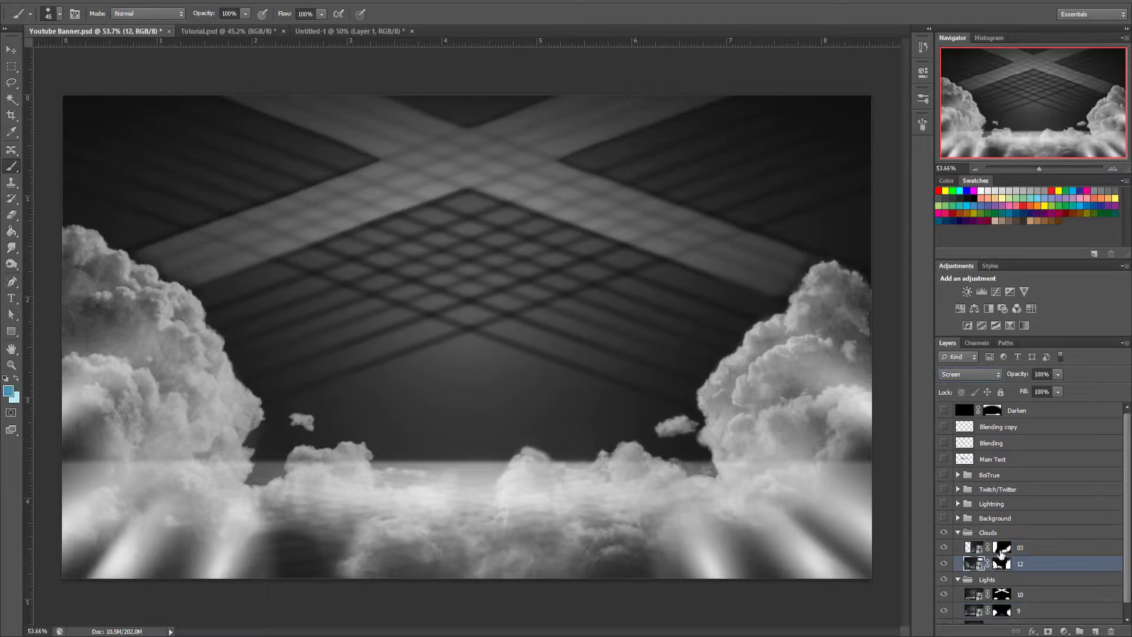
pyautogui.click(1007, 565)
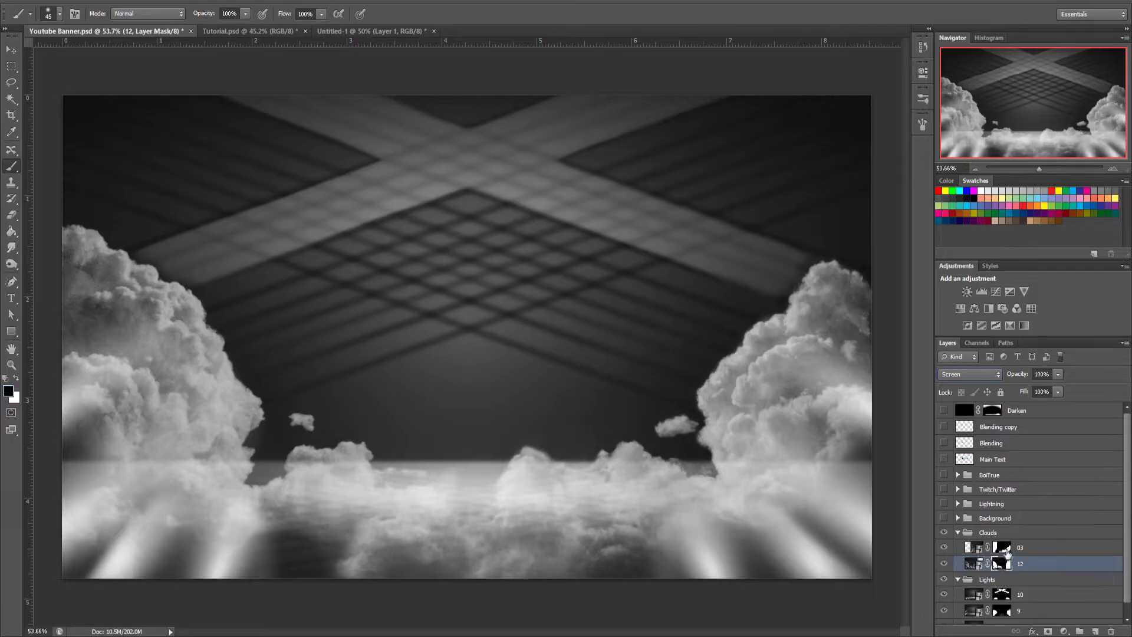
pyautogui.scroll(-1, 1007, 566)
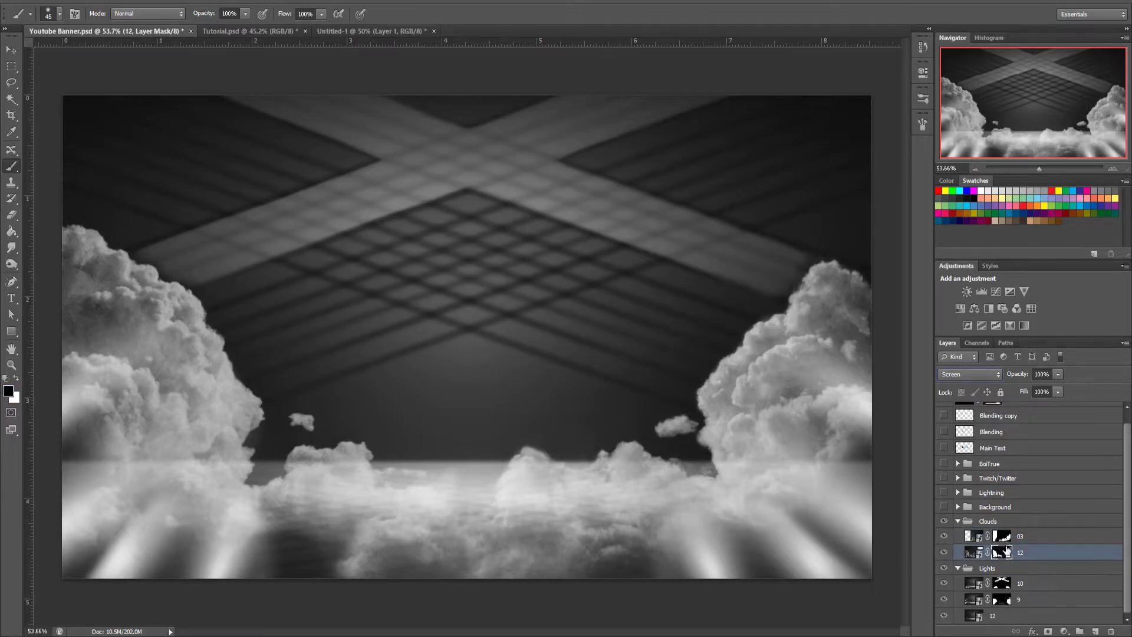
pyautogui.click(1004, 538)
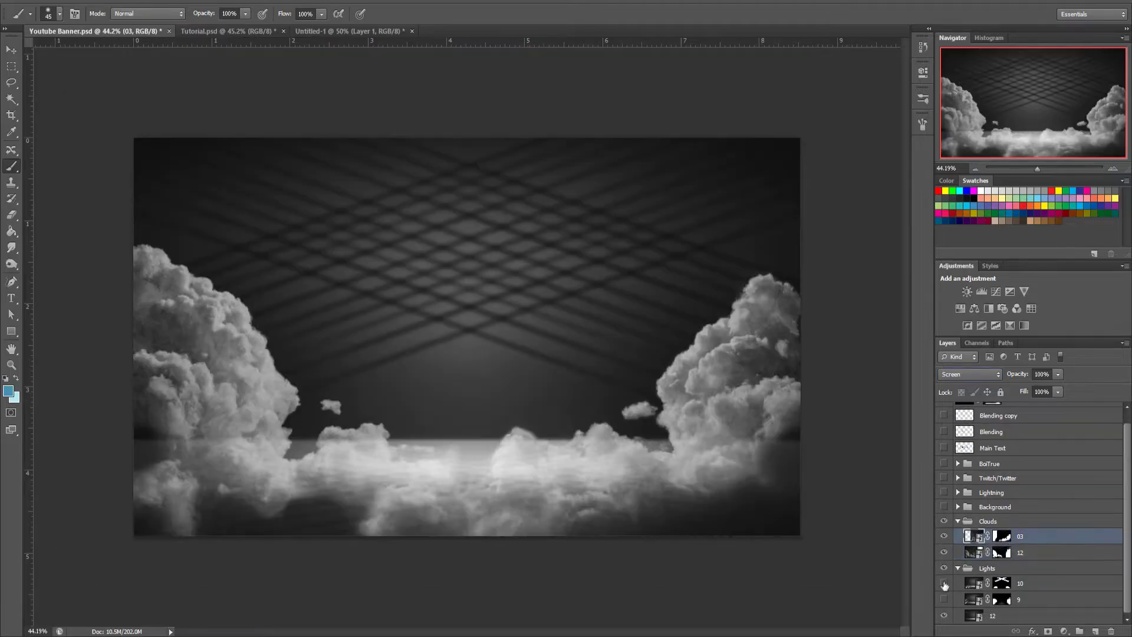
# Compare the clouds with light layers 10 and 9 shown and hidden, and try shifting cloud layer 03 to the right
pyautogui.click(944, 583)
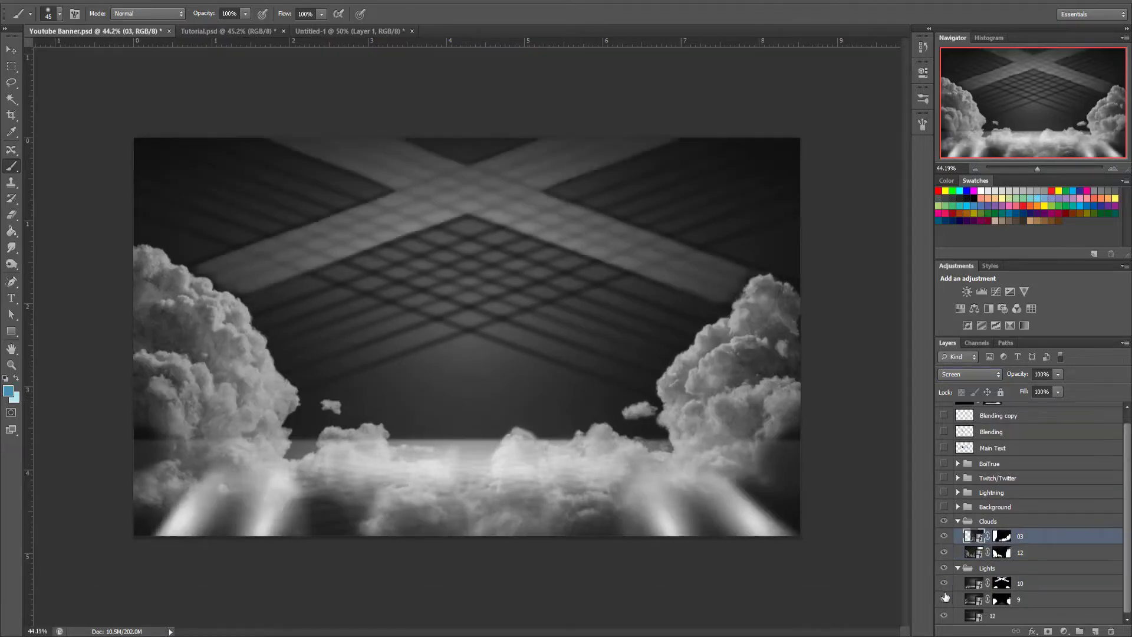
pyautogui.click(944, 598)
pyautogui.click(944, 583)
pyautogui.click(943, 598)
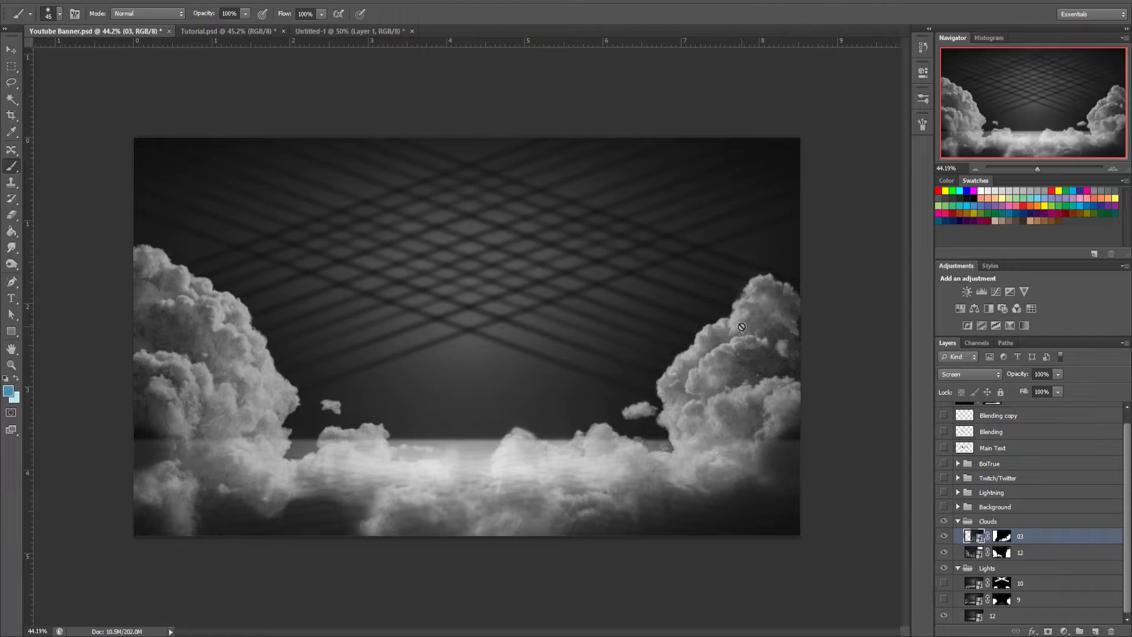
pyautogui.moveTo(639, 418); pyautogui.dragTo(733, 408)
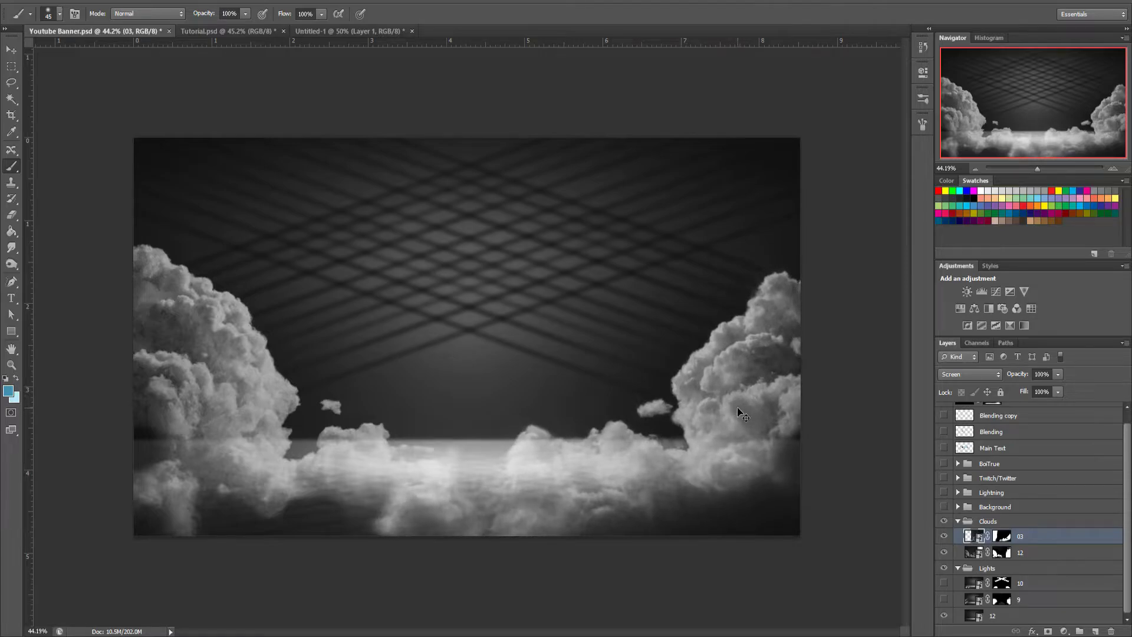
# Examine the unmasked cloud images by temporarily disabling the masks of layers 03 and 12, and re-enable them
pyautogui.click(1001, 552)
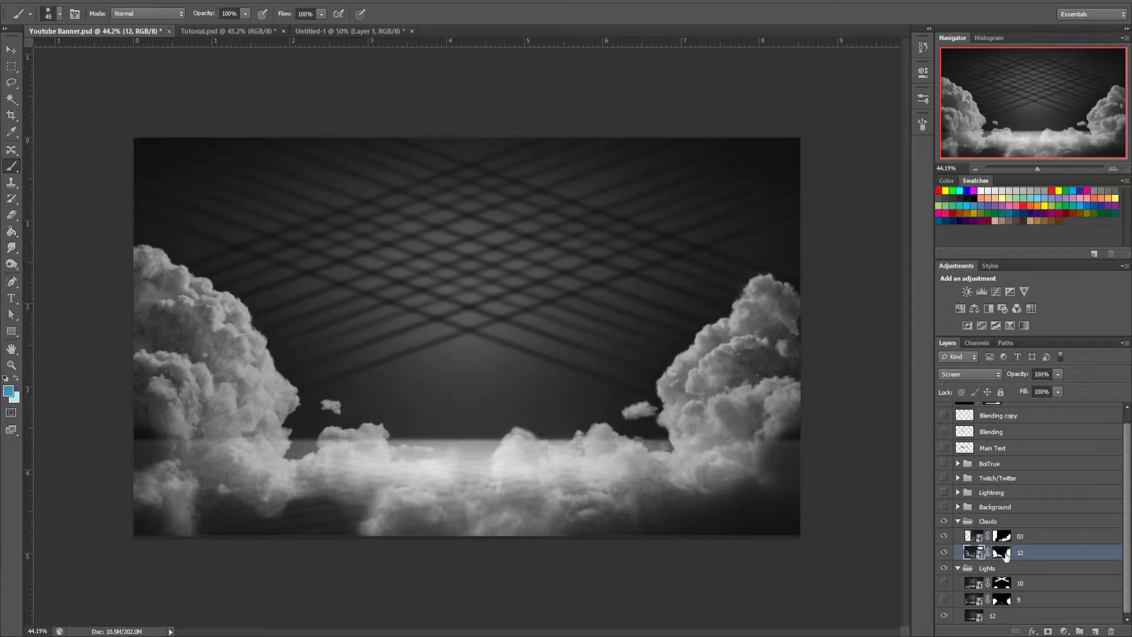
pyautogui.click(1004, 538)
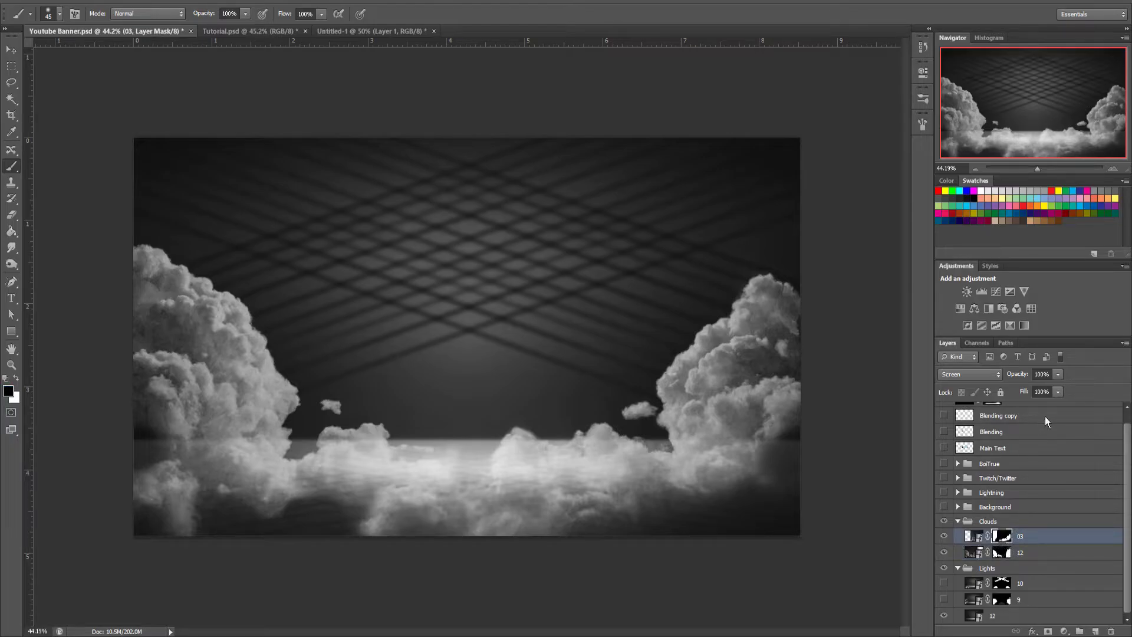
pyautogui.click(1001, 551)
pyautogui.keyDown('shift'); pyautogui.click(1000, 545); pyautogui.keyUp('shift')
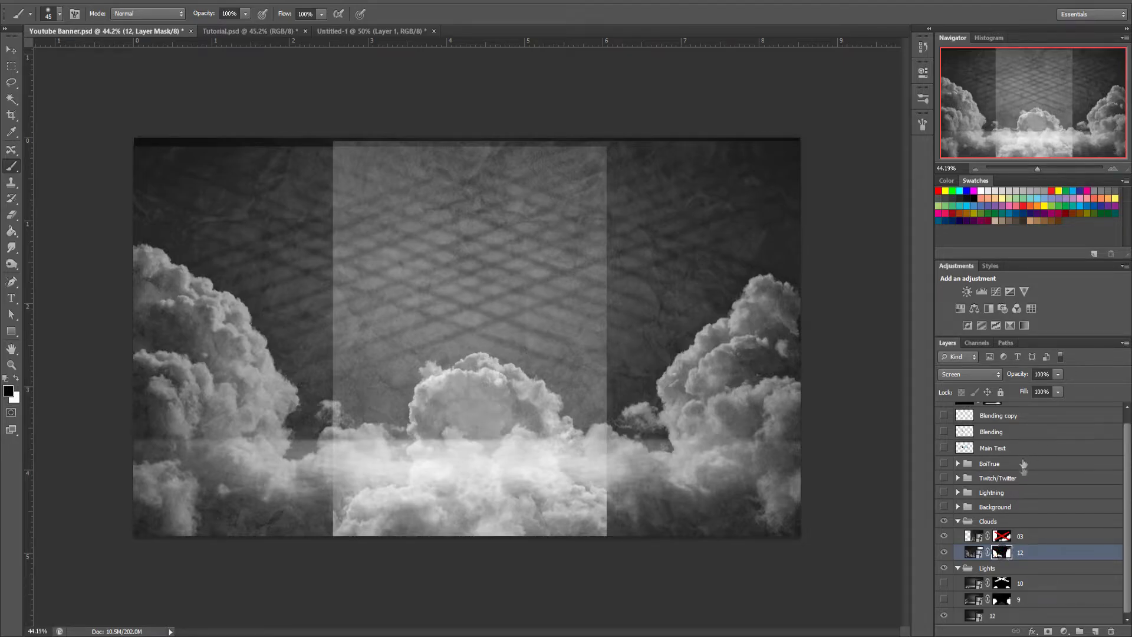
pyautogui.keyDown('shift'); pyautogui.click(1001, 552); pyautogui.keyUp('shift')
pyautogui.keyDown('shift'); pyautogui.click(1001, 535); pyautogui.keyUp('shift')
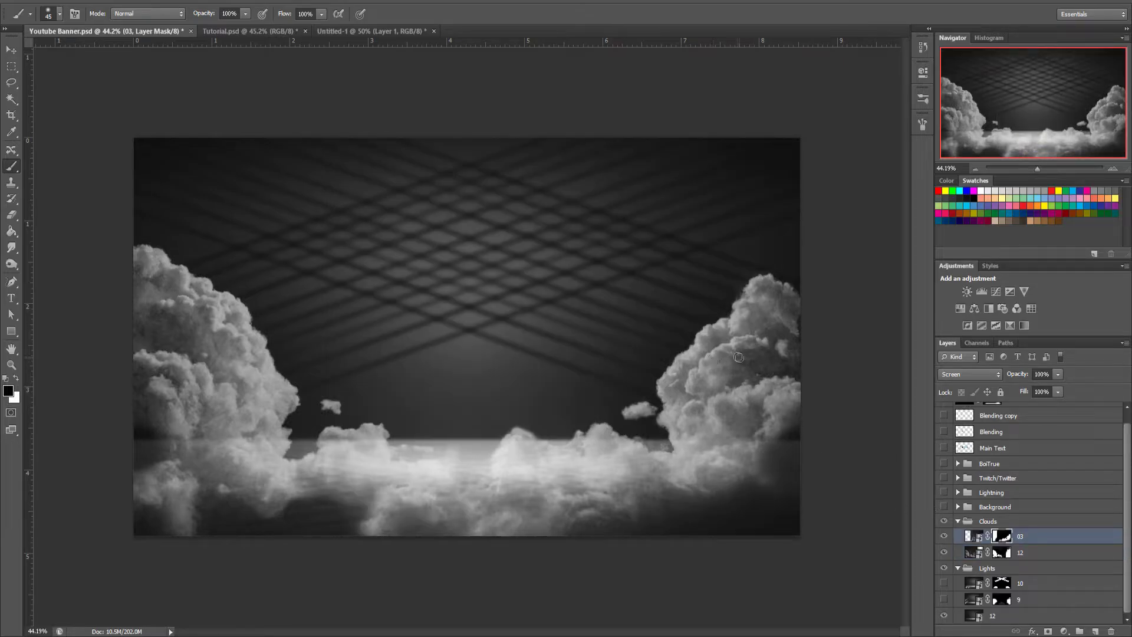
# Paint black along the right cloud's outer edge on layer 03's mask with a soft 195 px brush
pyautogui.moveTo(696, 370); pyautogui.dragTo(1002, 507)
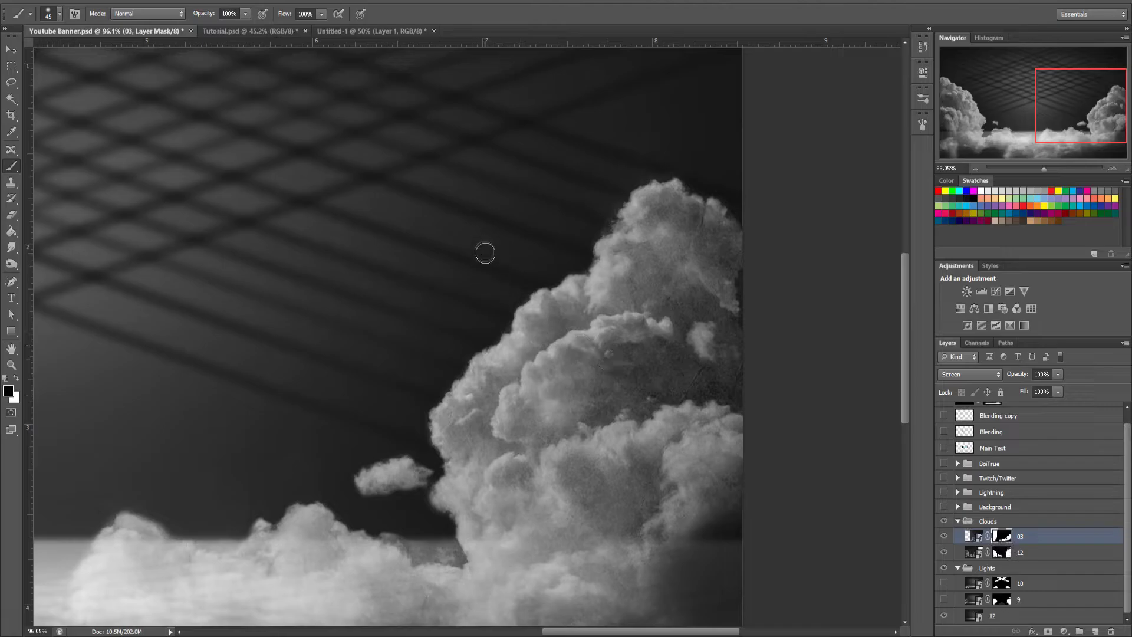
pyautogui.moveTo(597, 349); pyautogui.dragTo(649, 307)
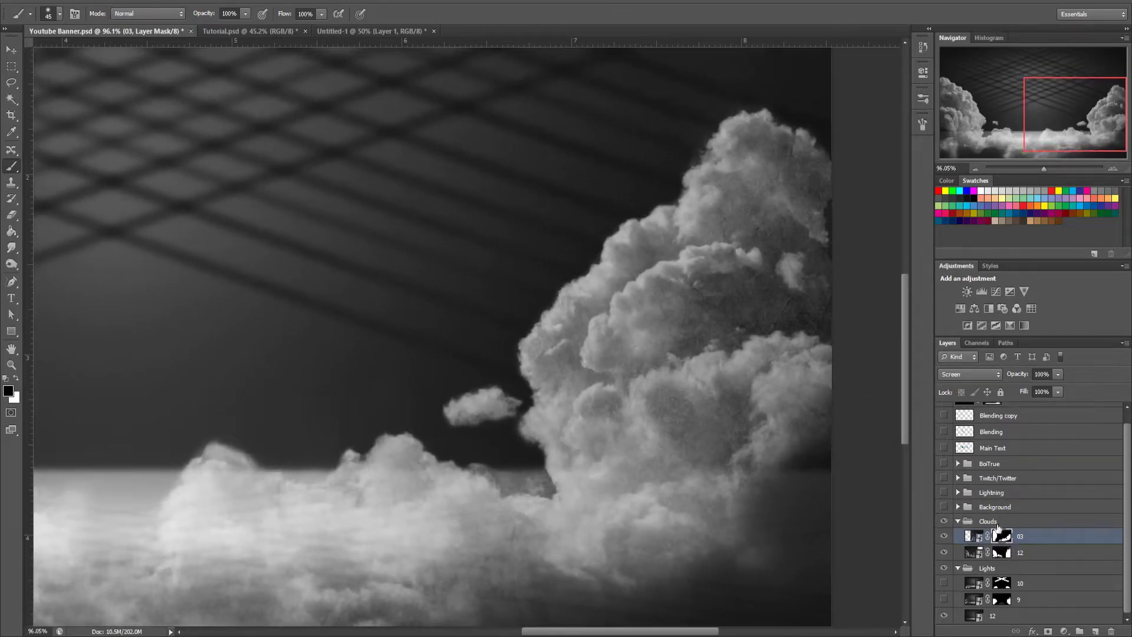
pyautogui.moveTo(678, 283); pyautogui.dragTo(698, 327)
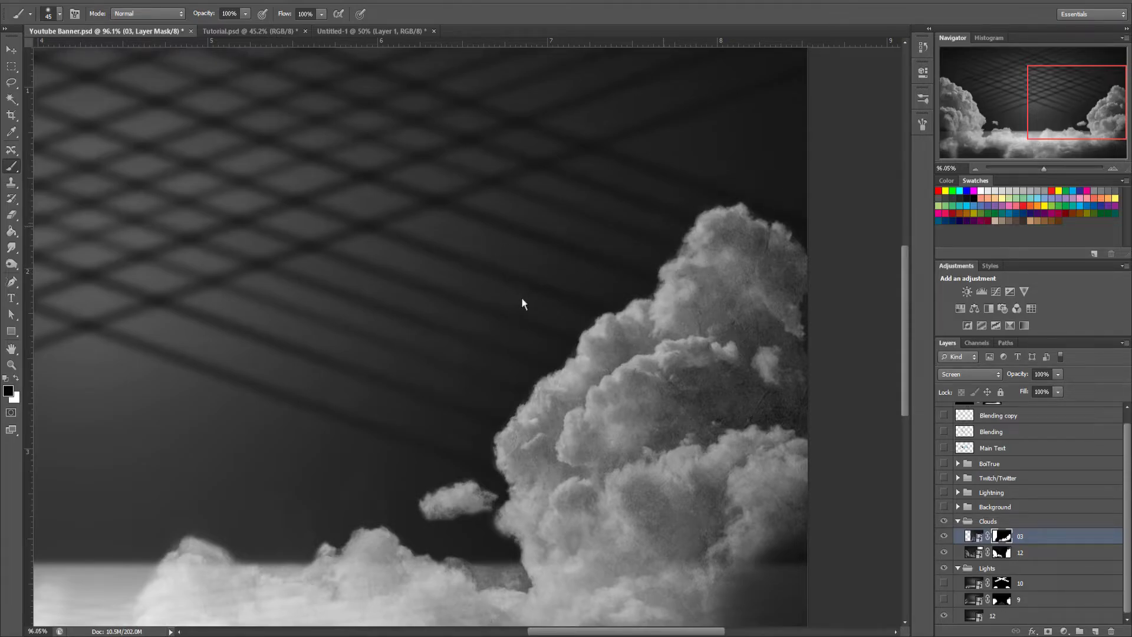
pyautogui.press('[')
pyautogui.press('[')
pyautogui.press('[')
pyautogui.press('[')
pyautogui.press('[')
pyautogui.moveTo(704, 283); pyautogui.dragTo(700, 254)
pyautogui.moveTo(586, 222)
pyautogui.mouseDown()
pyautogui.moveTo(637, 209)
pyautogui.moveTo(675, 144)
pyautogui.moveTo(707, 131)
pyautogui.moveTo(704, 148)
pyautogui.moveTo(773, 141)
pyautogui.moveTo(821, 159)
pyautogui.moveTo(812, 177)
pyautogui.moveTo(864, 212)
pyautogui.moveTo(847, 236)
pyautogui.moveTo(865, 262)
pyautogui.moveTo(759, 143)
pyautogui.moveTo(671, 140)
pyautogui.moveTo(669, 165)
pyautogui.moveTo(589, 204)
pyautogui.moveTo(562, 257)
pyautogui.moveTo(620, 211)
pyautogui.moveTo(594, 267)
pyautogui.moveTo(580, 262)
pyautogui.moveTo(455, 379)
pyautogui.moveTo(436, 418)
pyautogui.moveTo(428, 483)
pyautogui.moveTo(495, 578)
pyautogui.moveTo(476, 585)
pyautogui.moveTo(419, 462)
pyautogui.moveTo(462, 424)
pyautogui.moveTo(448, 456)
pyautogui.moveTo(495, 317)
pyautogui.moveTo(477, 370)
pyautogui.moveTo(546, 297)
pyautogui.moveTo(538, 323)
pyautogui.mouseUp()
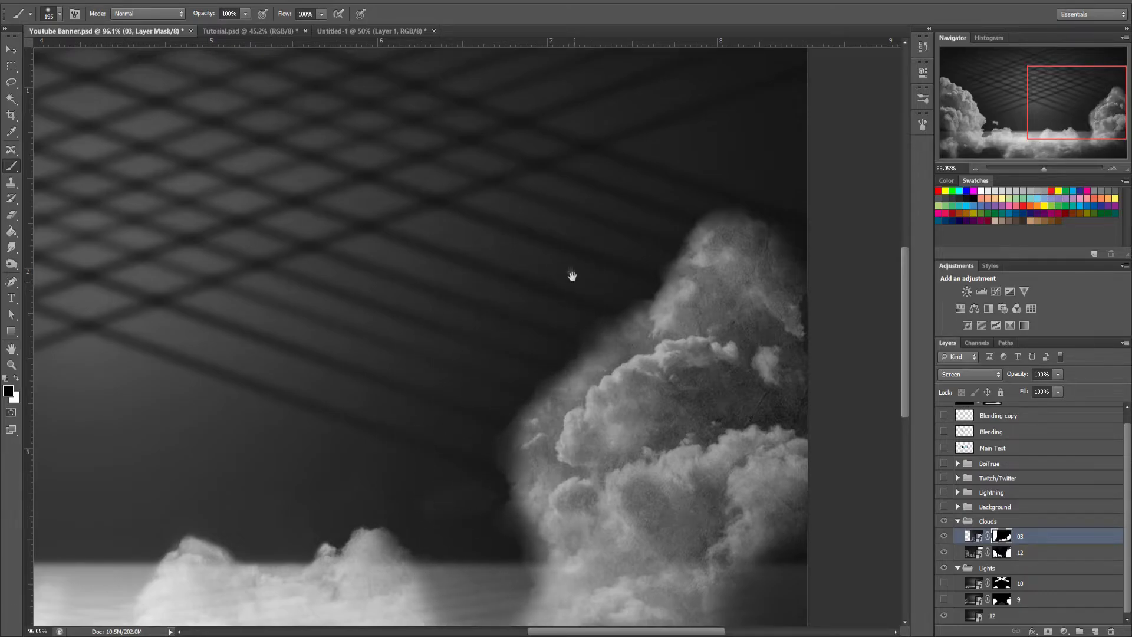
pyautogui.scroll(-5, 599, 222)
pyautogui.scroll(4, 600, 266)
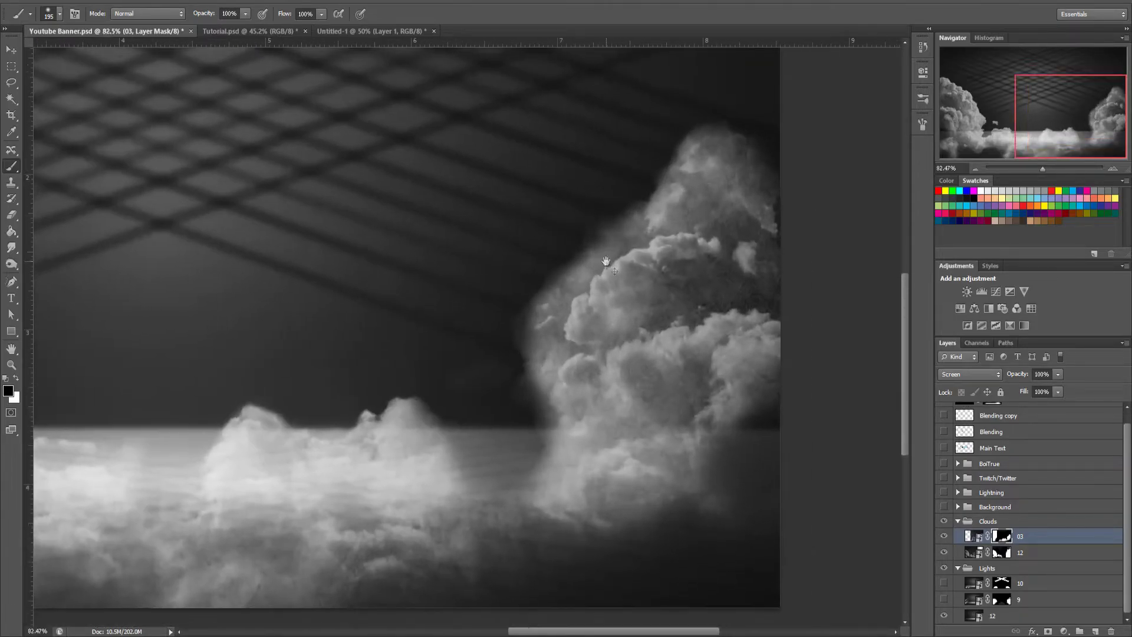
pyautogui.scroll(3, 519, 289)
pyautogui.hscroll(3, 519, 289)
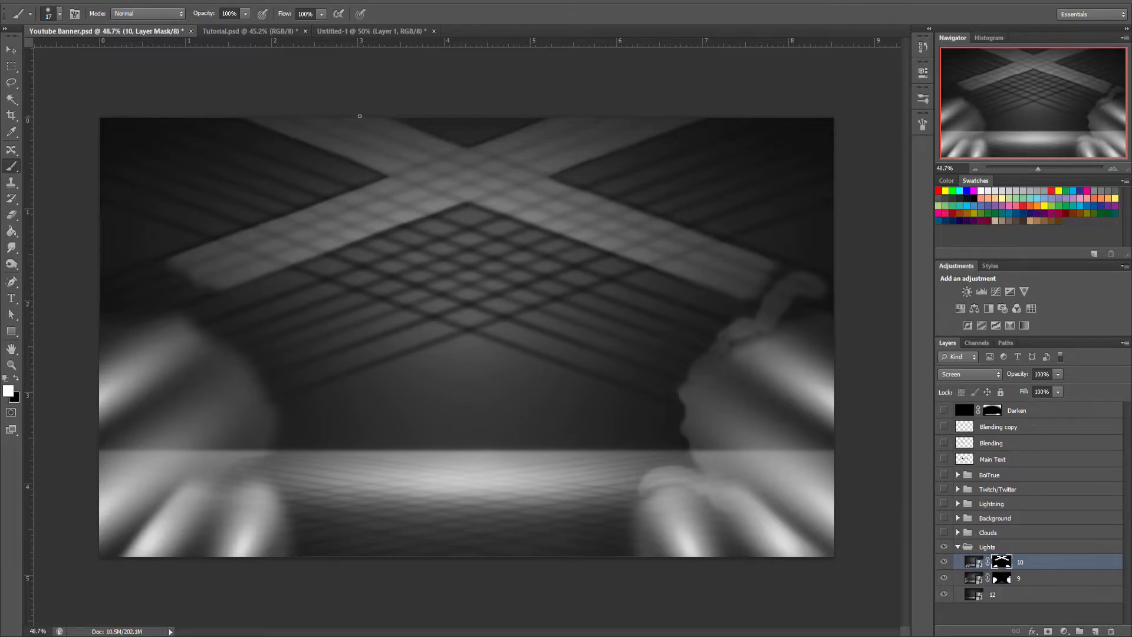
# Compare light layer 10 with its mask disabled and enabled, and try black brush strokes over the crossing beams on that mask
pyautogui.keyDown('shift'); pyautogui.click(1001, 561); pyautogui.keyUp('shift')
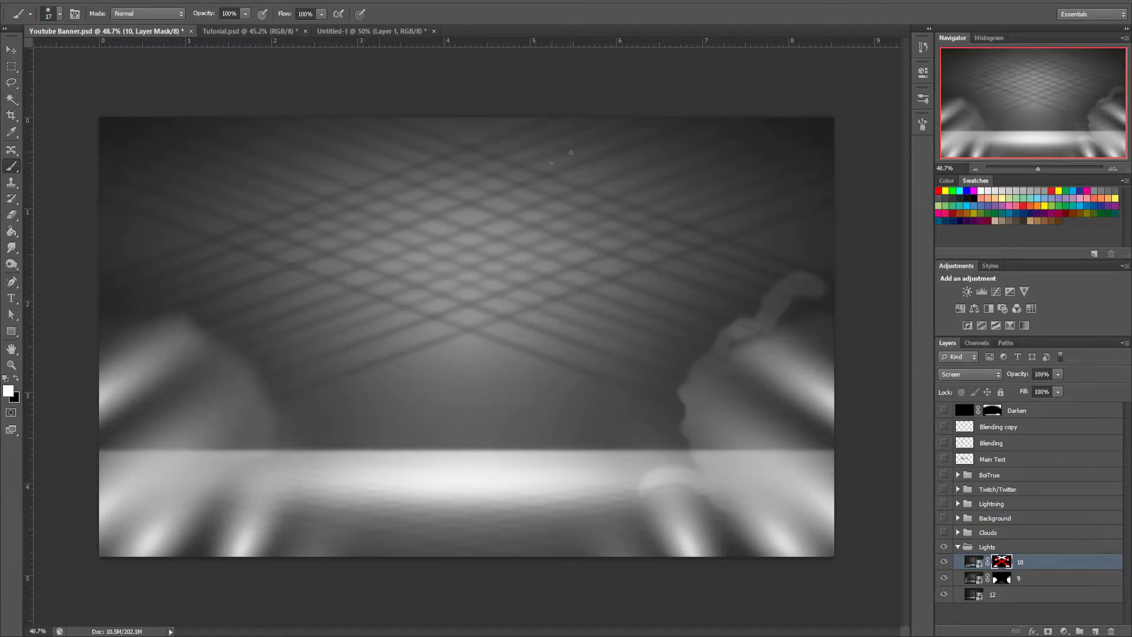
pyautogui.keyDown('shift'); pyautogui.click(1005, 565); pyautogui.keyUp('shift')
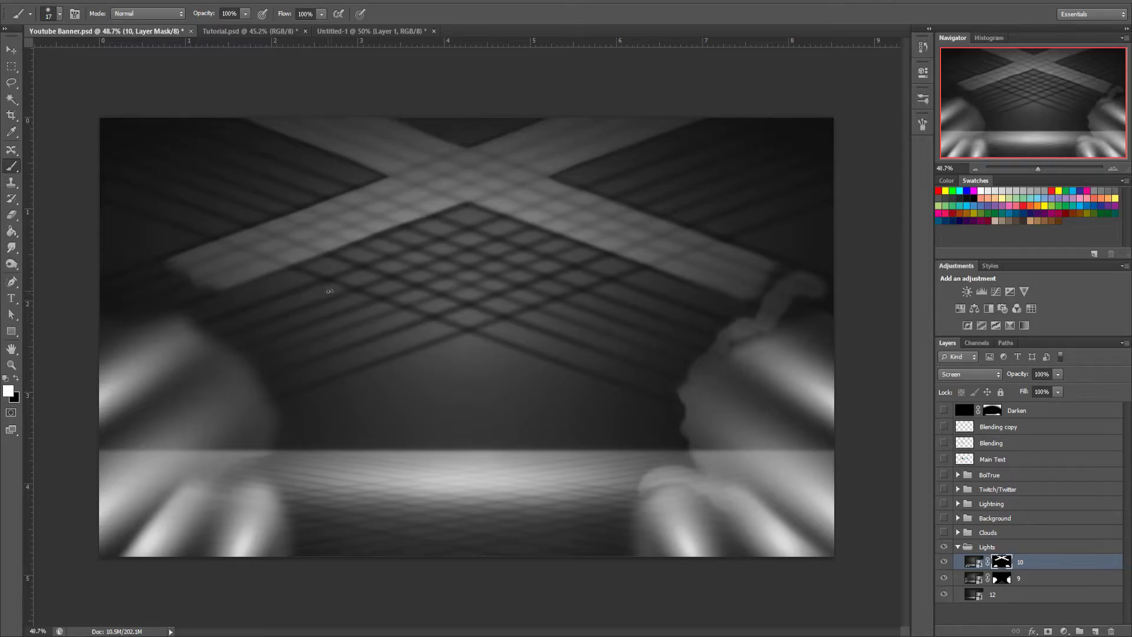
pyautogui.scroll(3, 338, 259)
pyautogui.press('x')
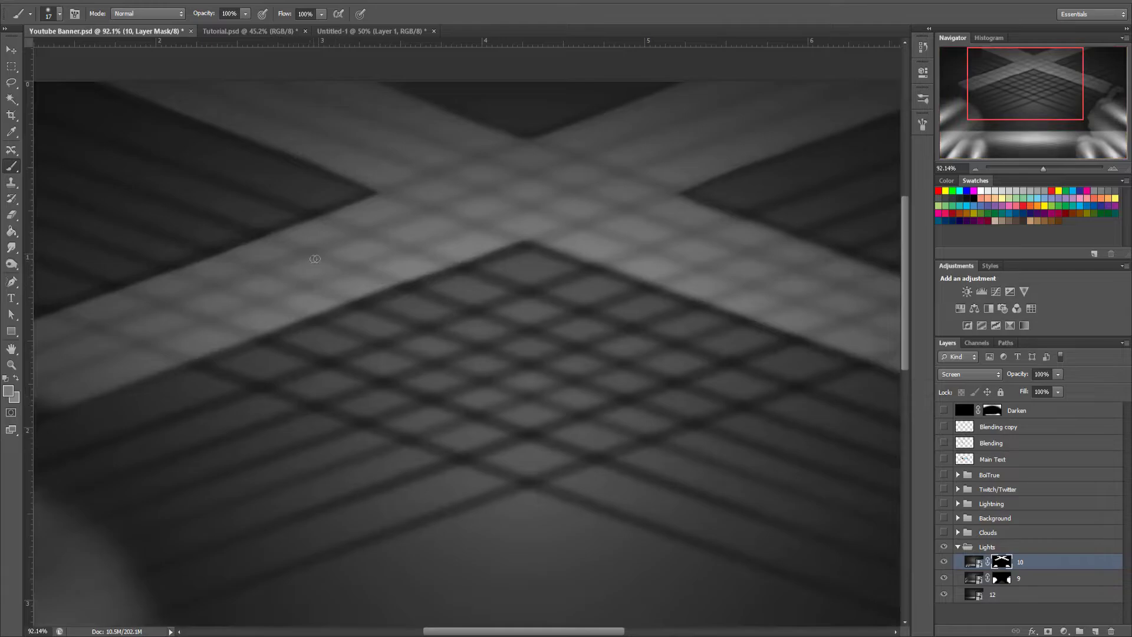
pyautogui.moveTo(276, 260)
pyautogui.mouseDown()
pyautogui.moveTo(409, 212)
pyautogui.moveTo(451, 248)
pyautogui.mouseUp()
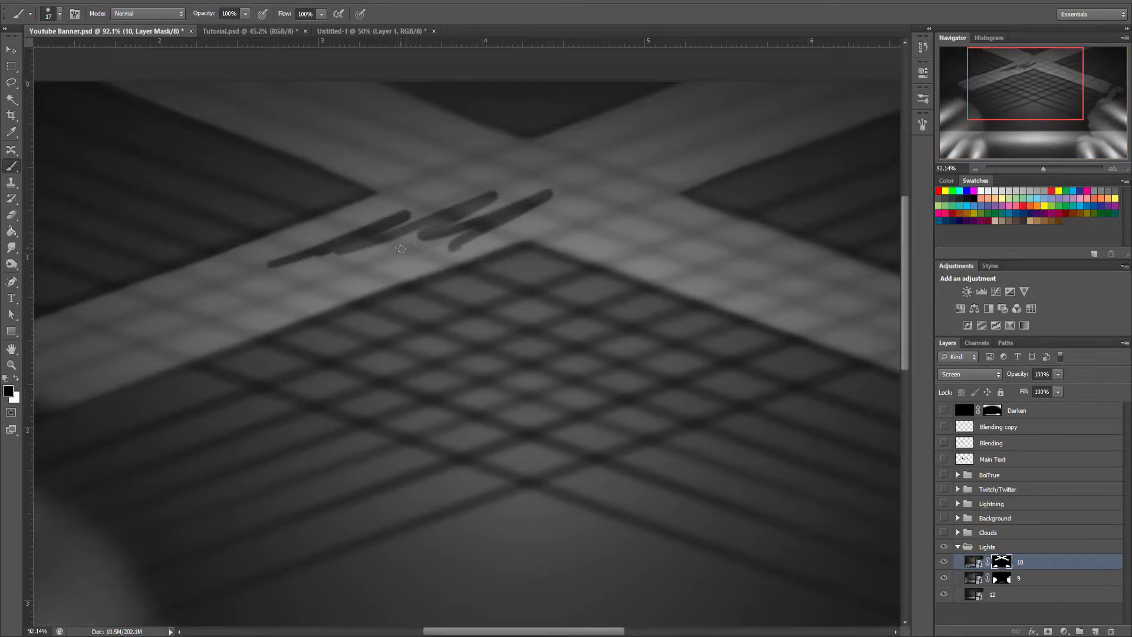
pyautogui.press(']')
pyautogui.press(']')
pyautogui.press(']')
pyautogui.press(']')
pyautogui.press(']')
pyautogui.moveTo(486, 288)
pyautogui.mouseDown()
pyautogui.moveTo(397, 260)
pyautogui.moveTo(498, 214)
pyautogui.moveTo(285, 232)
pyautogui.moveTo(391, 250)
pyautogui.moveTo(250, 260)
pyautogui.moveTo(245, 319)
pyautogui.moveTo(292, 348)
pyautogui.mouseUp()
pyautogui.moveTo(447, 312)
pyautogui.mouseDown()
pyautogui.moveTo(352, 315)
pyautogui.moveTo(416, 290)
pyautogui.mouseUp()
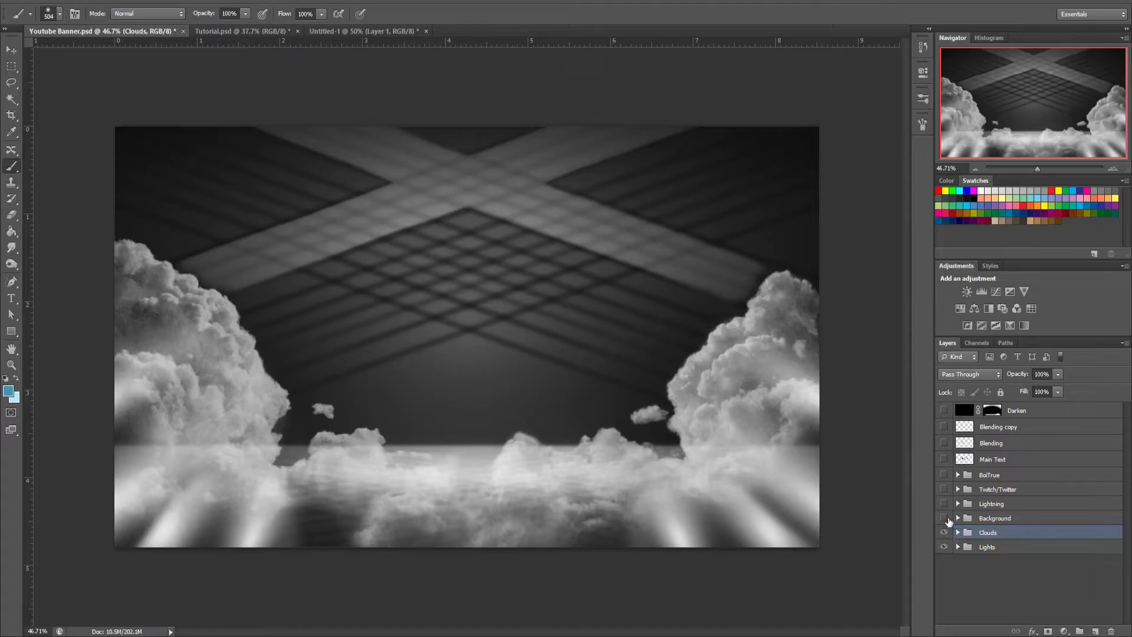
# Expand and show the Background group, and select its layer 05
pyautogui.click(957, 518)
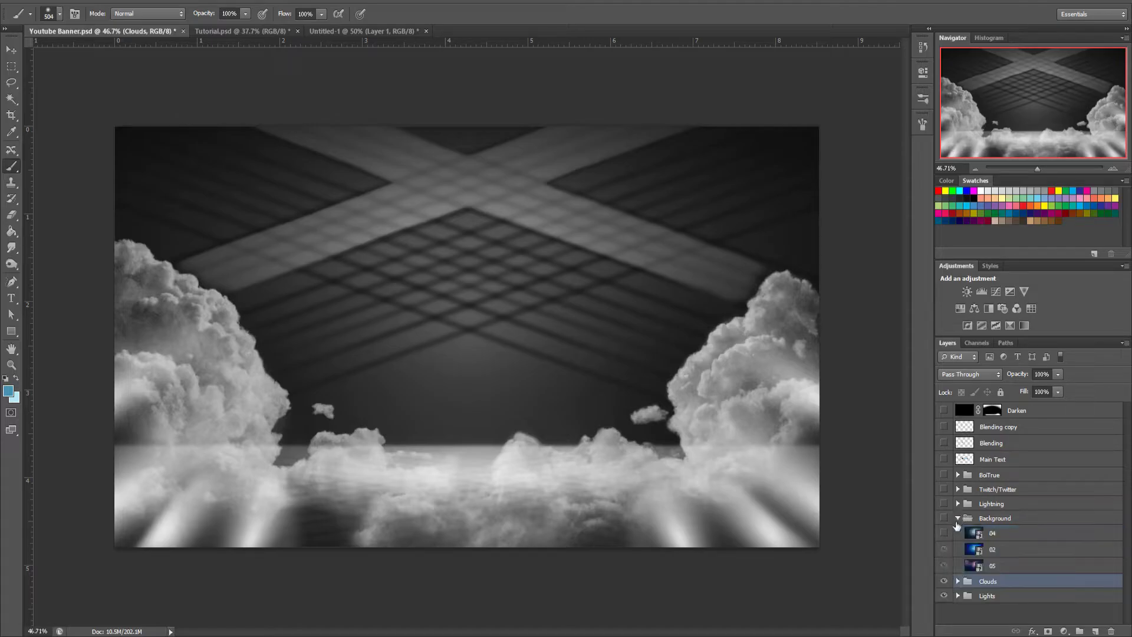
pyautogui.click(943, 518)
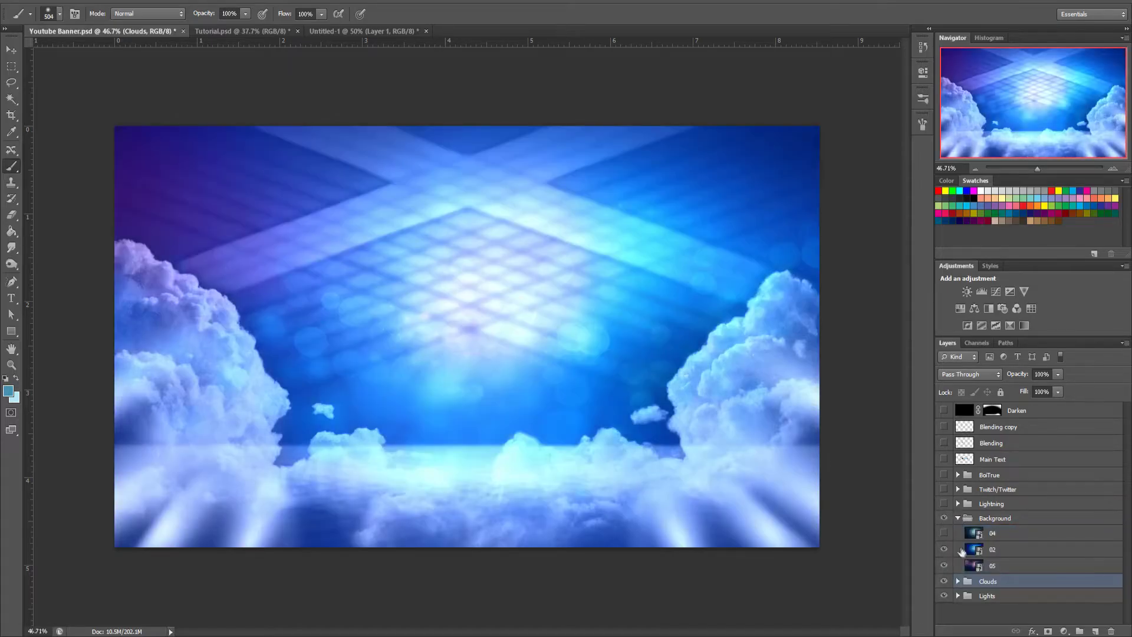
pyautogui.click(990, 567)
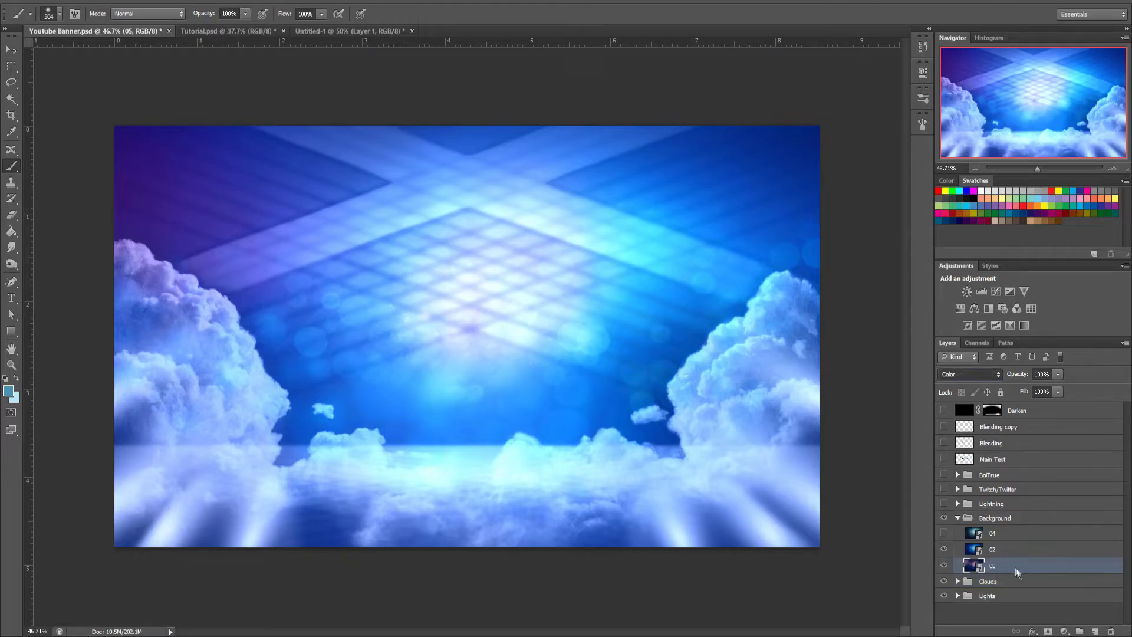
# Compare the image with the Background group's layer 02 hidden and shown, and collapse the group
pyautogui.click(994, 551)
pyautogui.click(943, 550)
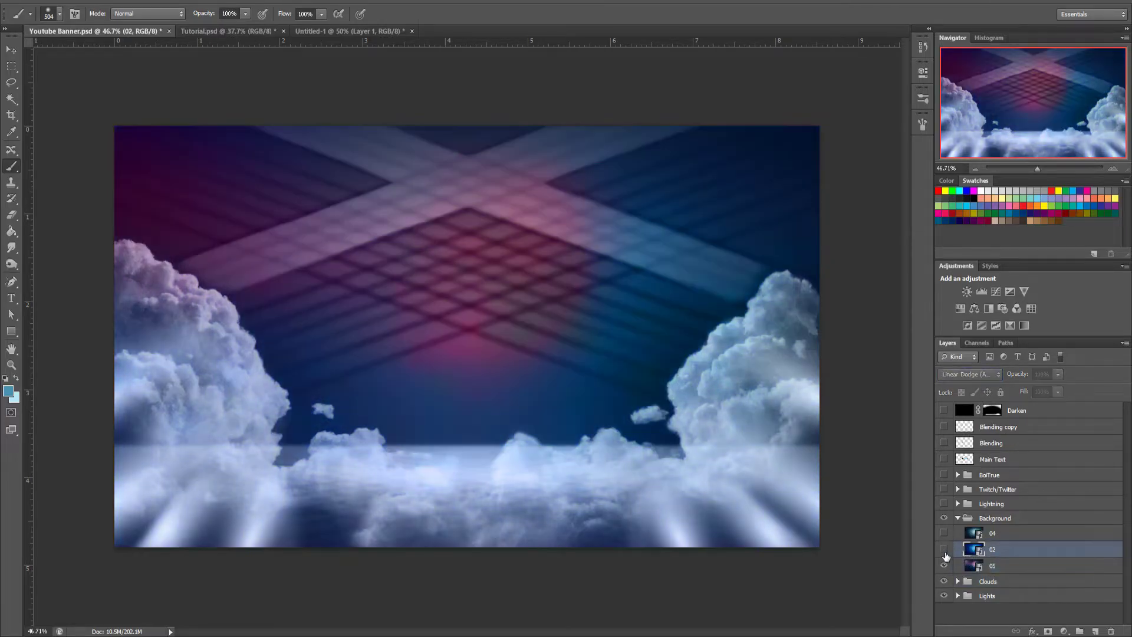
pyautogui.click(943, 550)
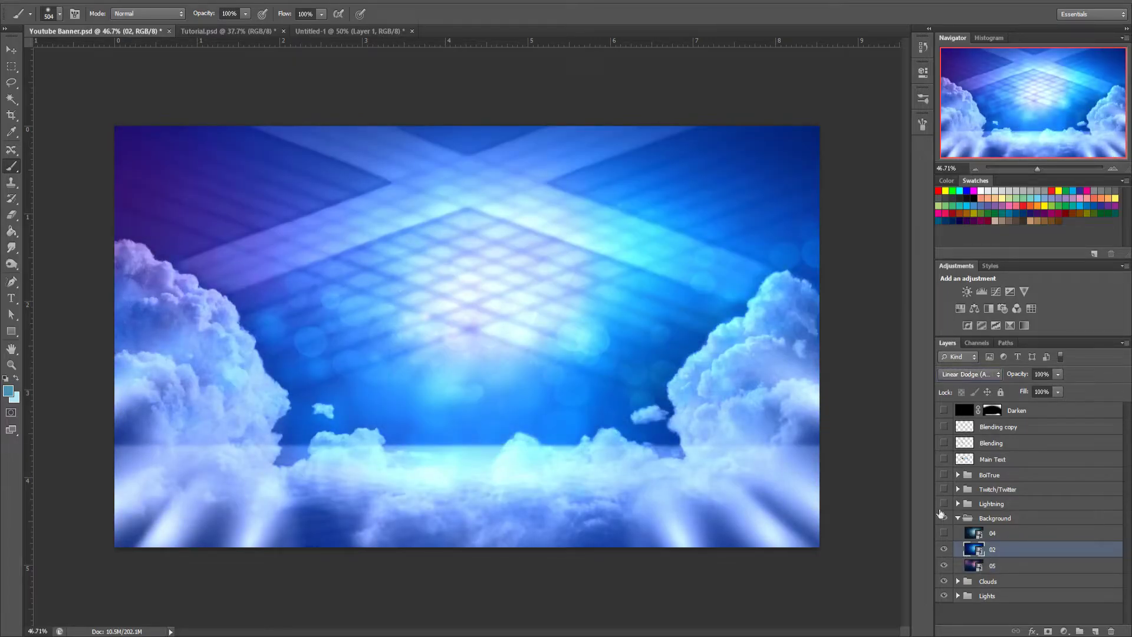
pyautogui.click(965, 518)
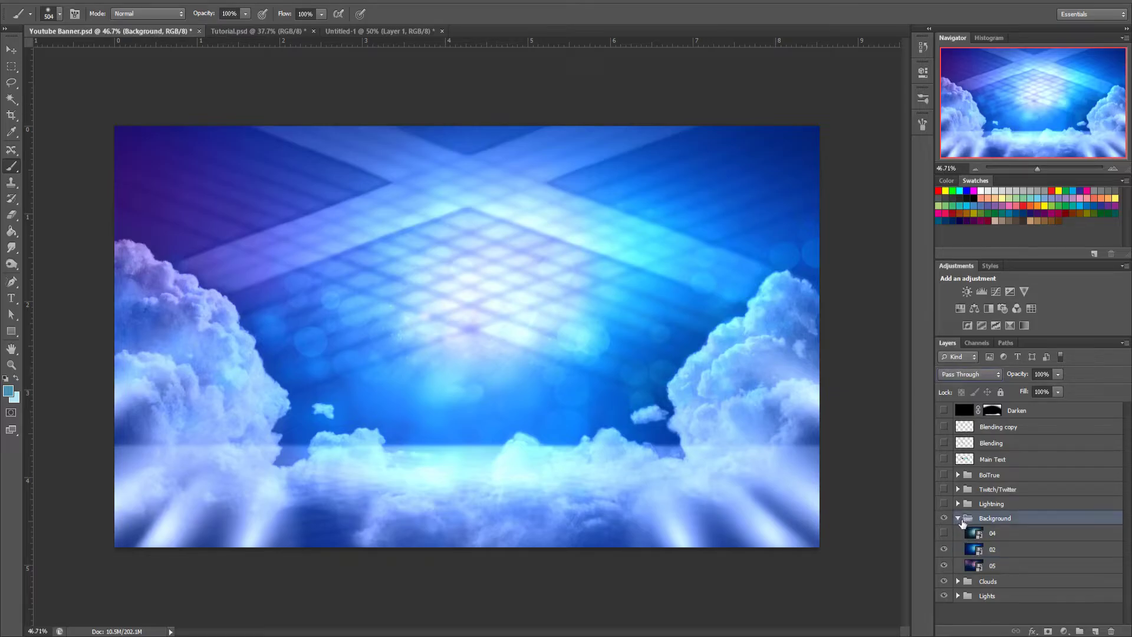
pyautogui.click(957, 518)
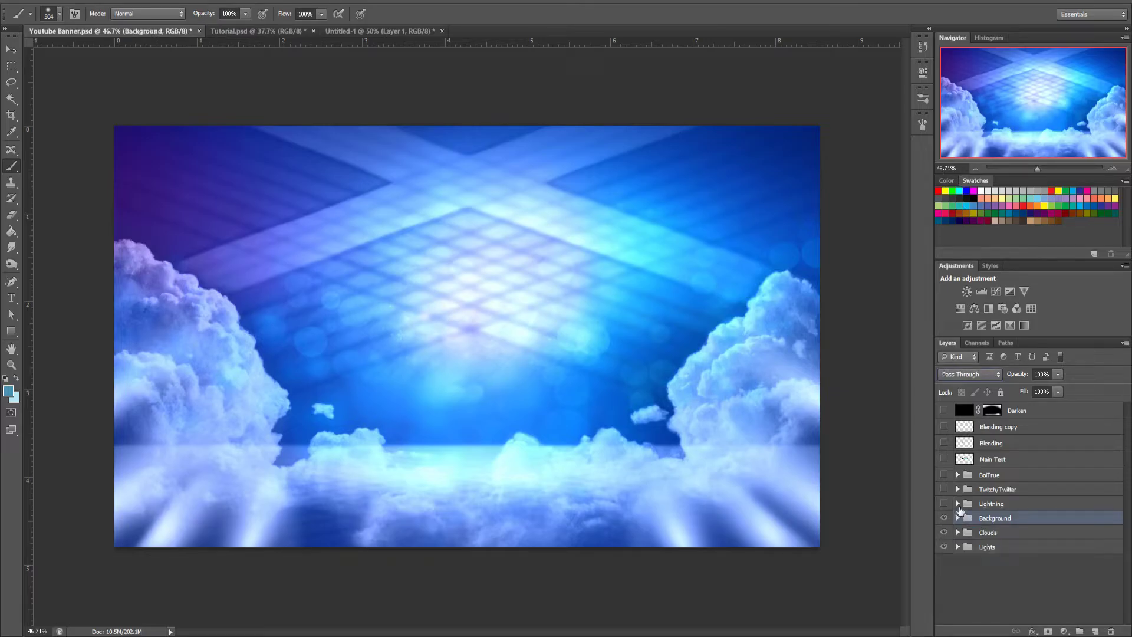
# Show the Lightning group, inspect the blend mode of its layer 02, and collapse the group
pyautogui.click(958, 504)
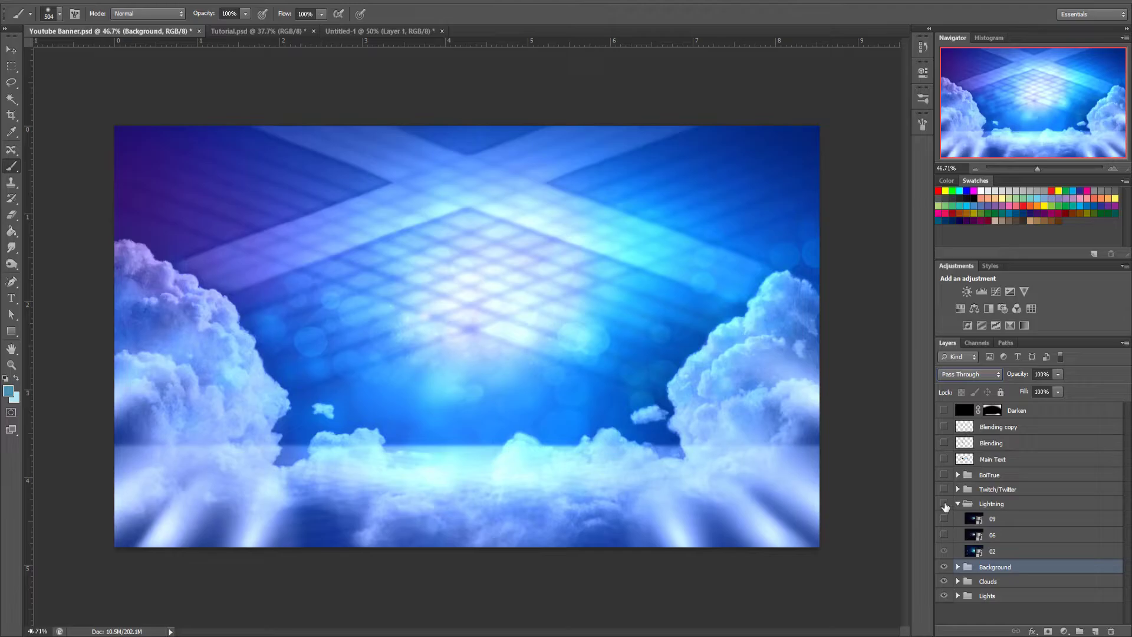
pyautogui.click(943, 504)
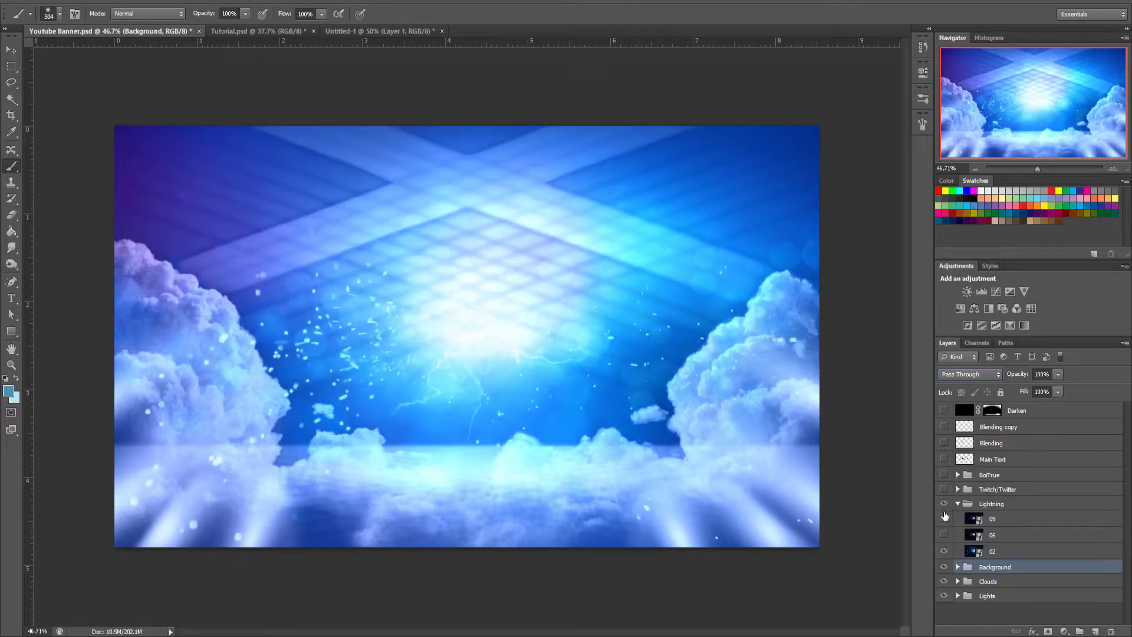
pyautogui.click(994, 553)
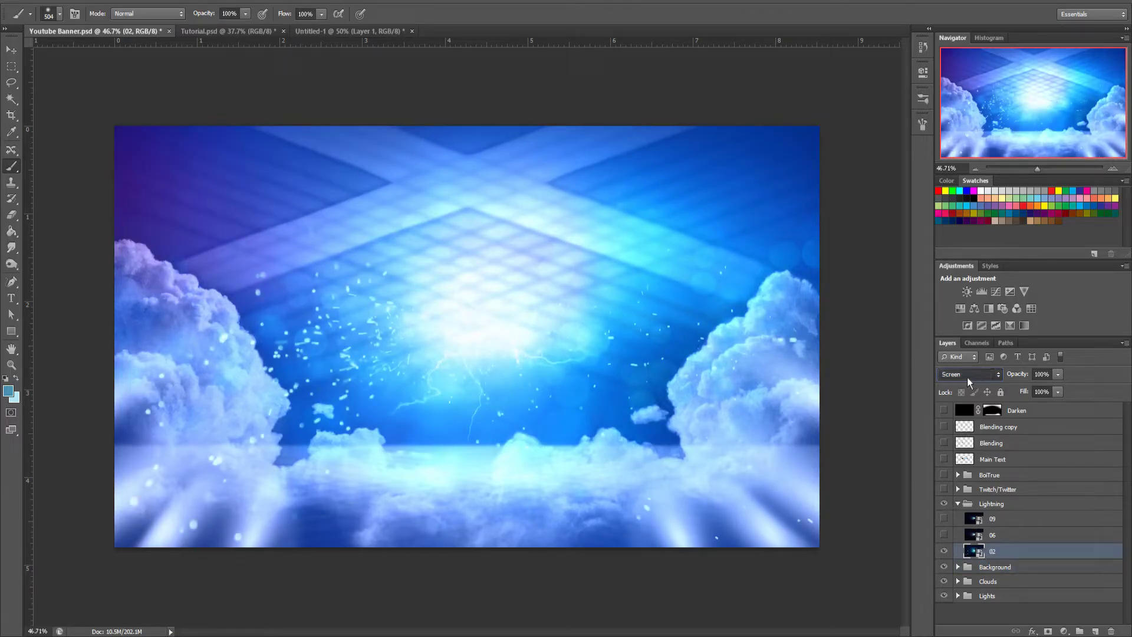
pyautogui.click(957, 504)
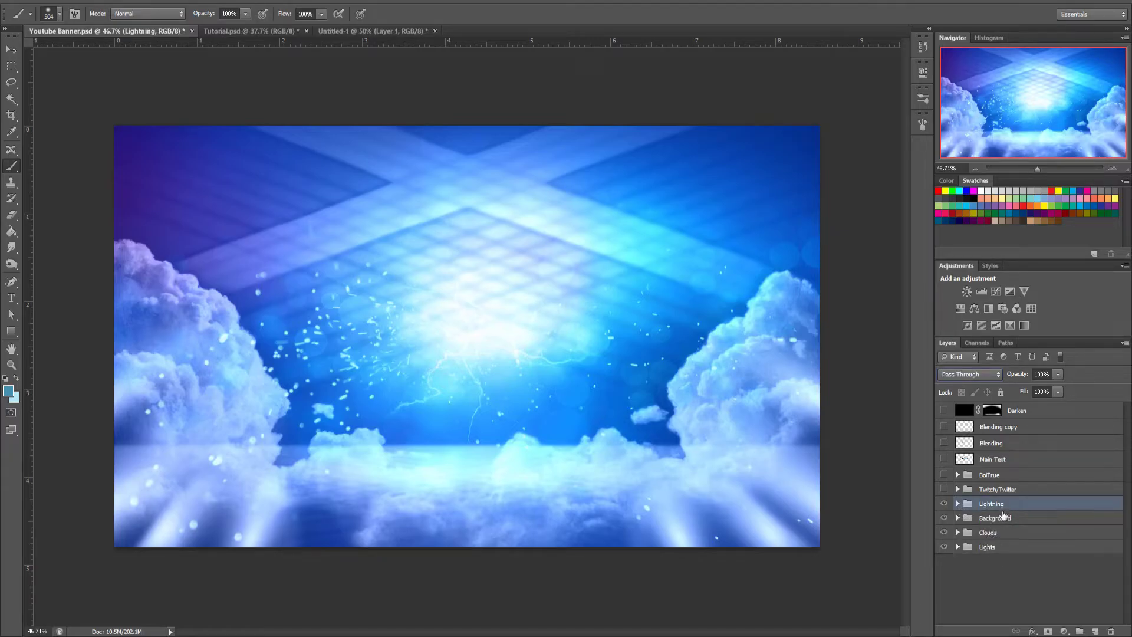
# Step through the Lights, Clouds, Background and Lightning groups in stacking order to review the banner's structure
pyautogui.click(989, 547)
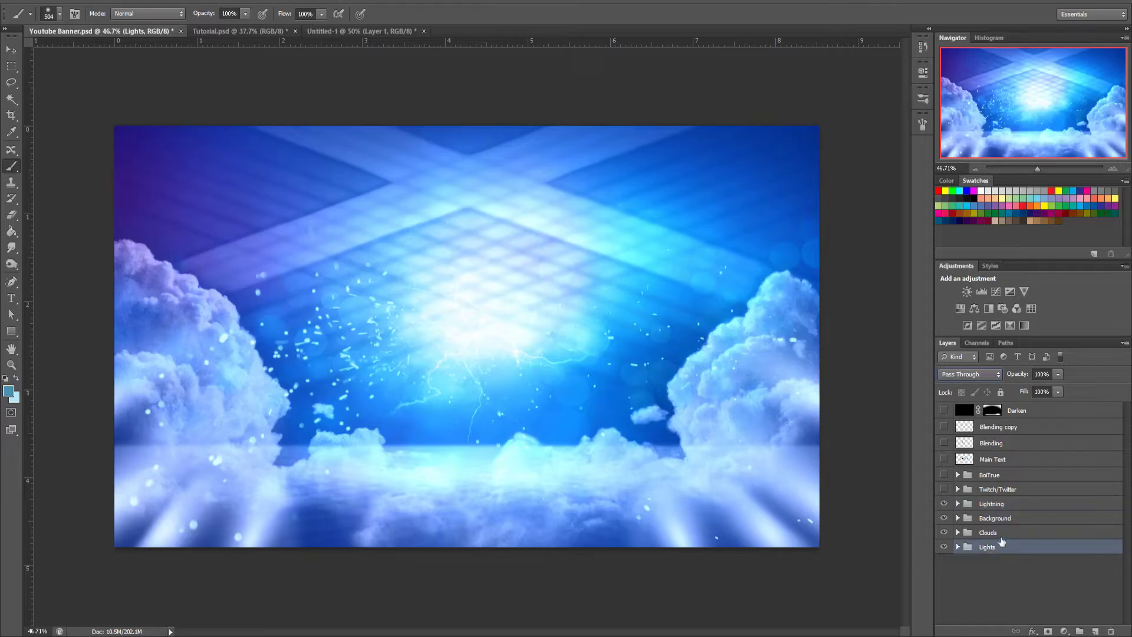
pyautogui.click(1000, 534)
pyautogui.click(1002, 519)
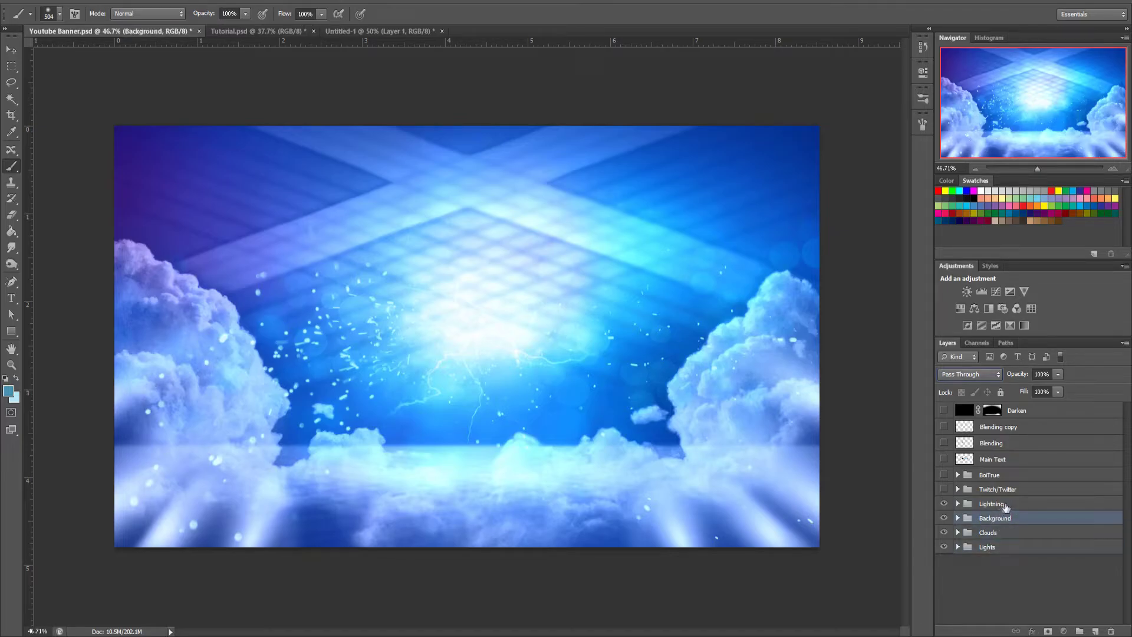
pyautogui.click(1000, 505)
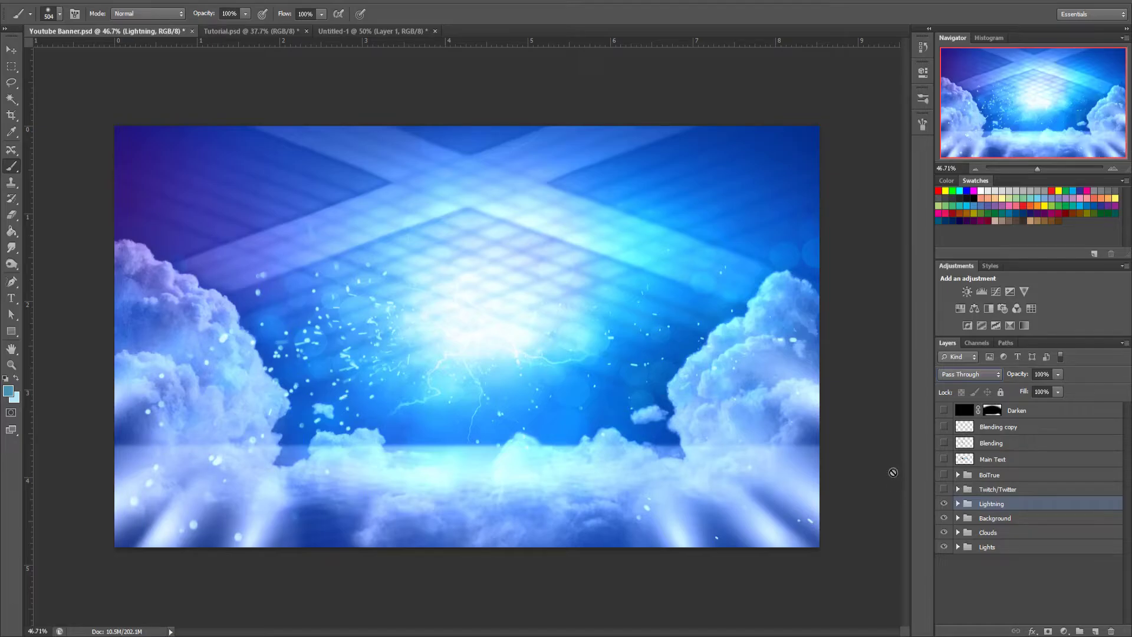
# Show and expand the Twitch/Twitter group, and examine its logos and handles up close
pyautogui.moveTo(956, 494); pyautogui.dragTo(1001, 502)
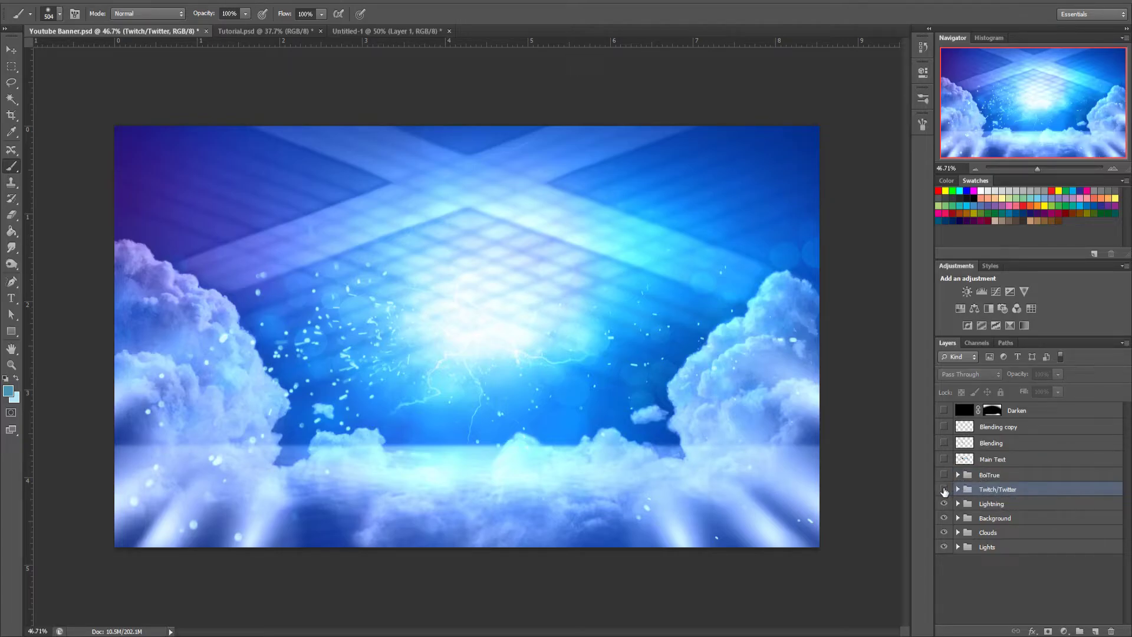
pyautogui.click(944, 490)
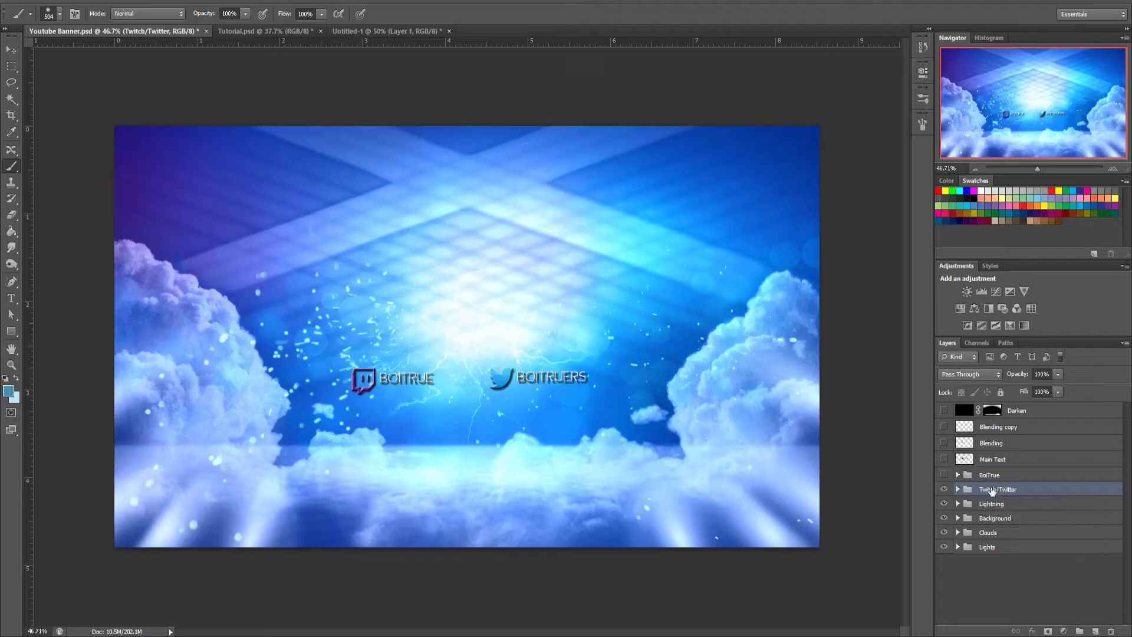
pyautogui.click(957, 489)
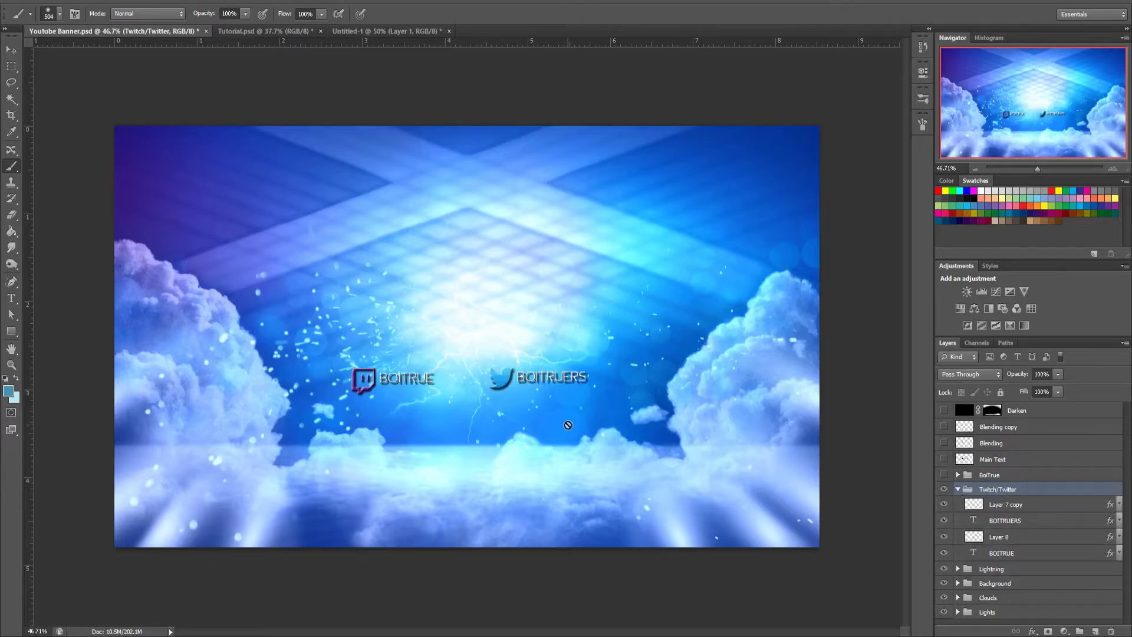
pyautogui.keyDown('ctrl'); pyautogui.click(472, 393); pyautogui.keyUp('ctrl')
pyautogui.moveTo(472, 392); pyautogui.dragTo(566, 354)
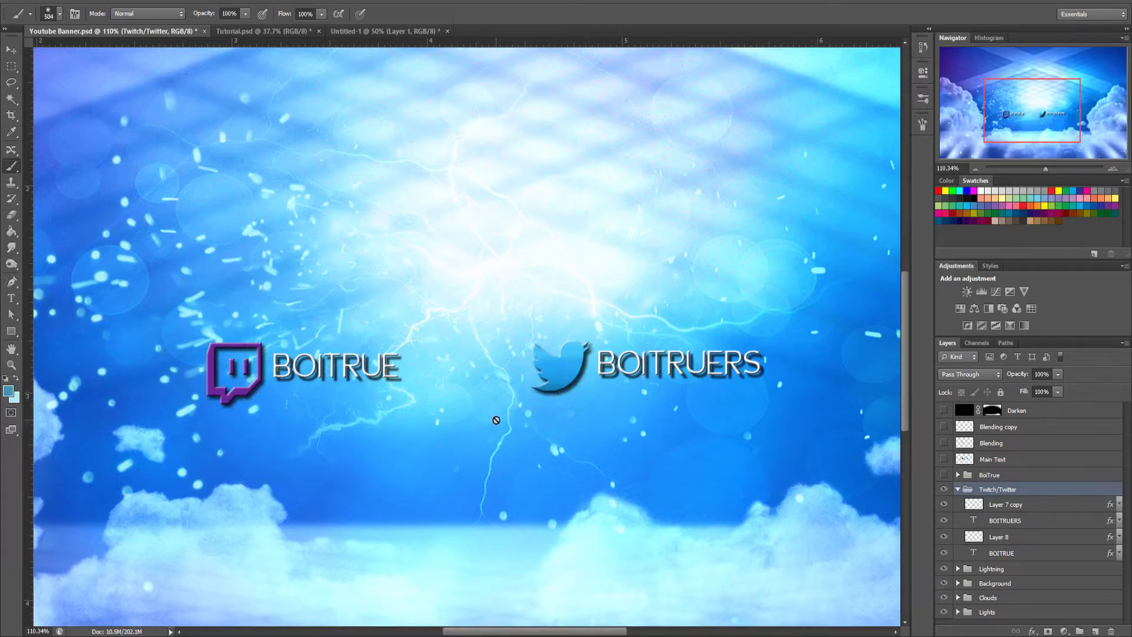
# Compare the Twitch logo on Layer 8 with its layer effects disabled and enabled
pyautogui.click(1011, 537)
pyautogui.click(1120, 538)
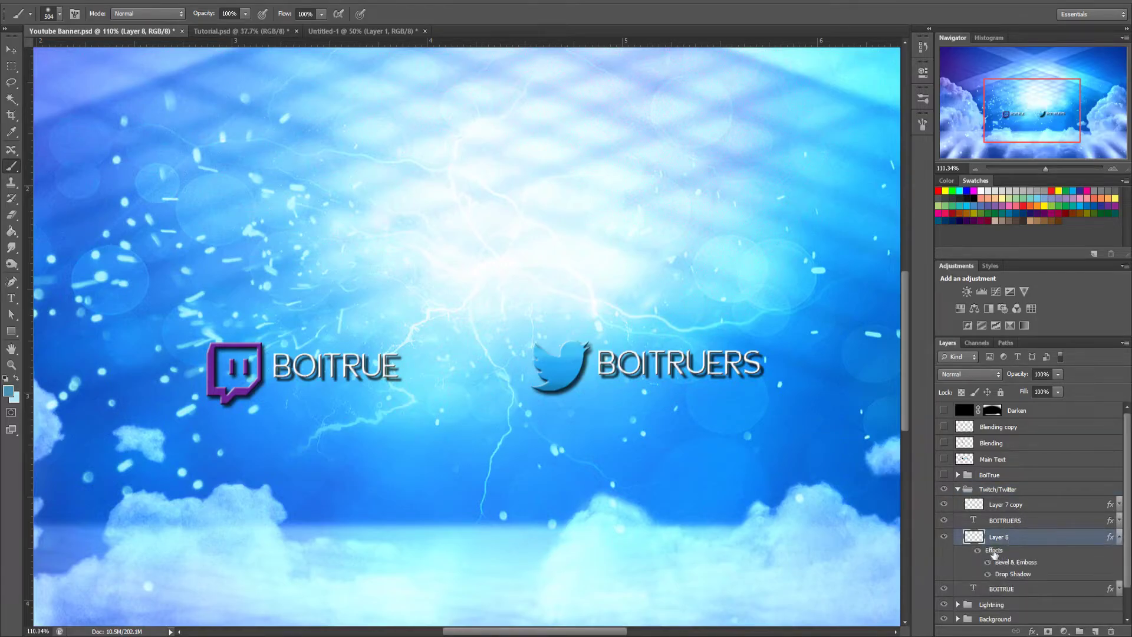
pyautogui.click(979, 553)
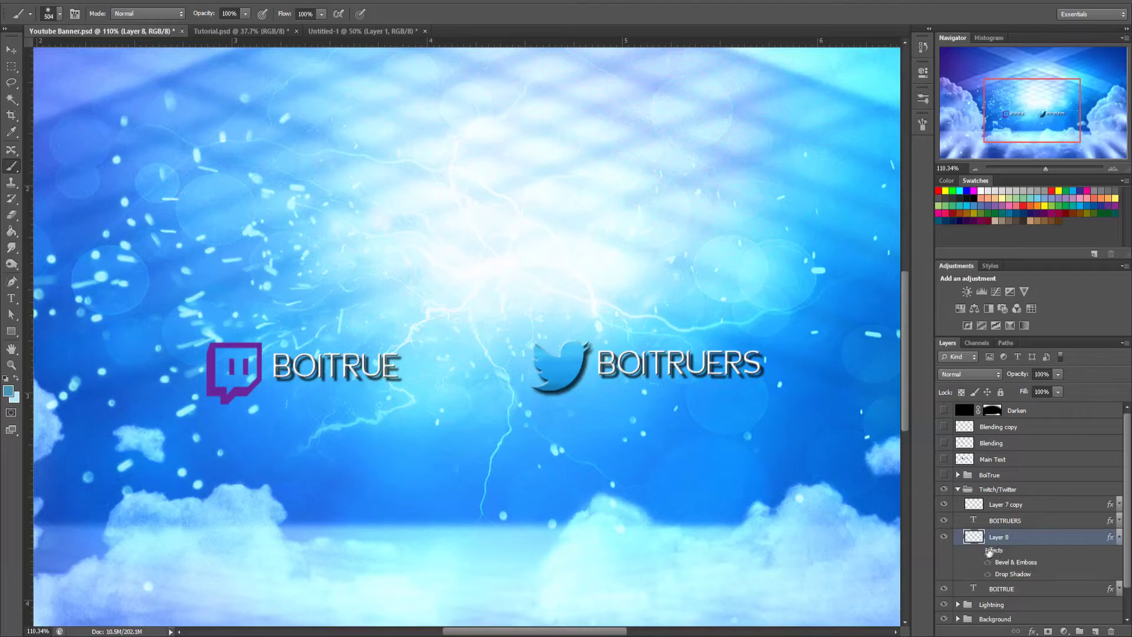
pyautogui.click(978, 552)
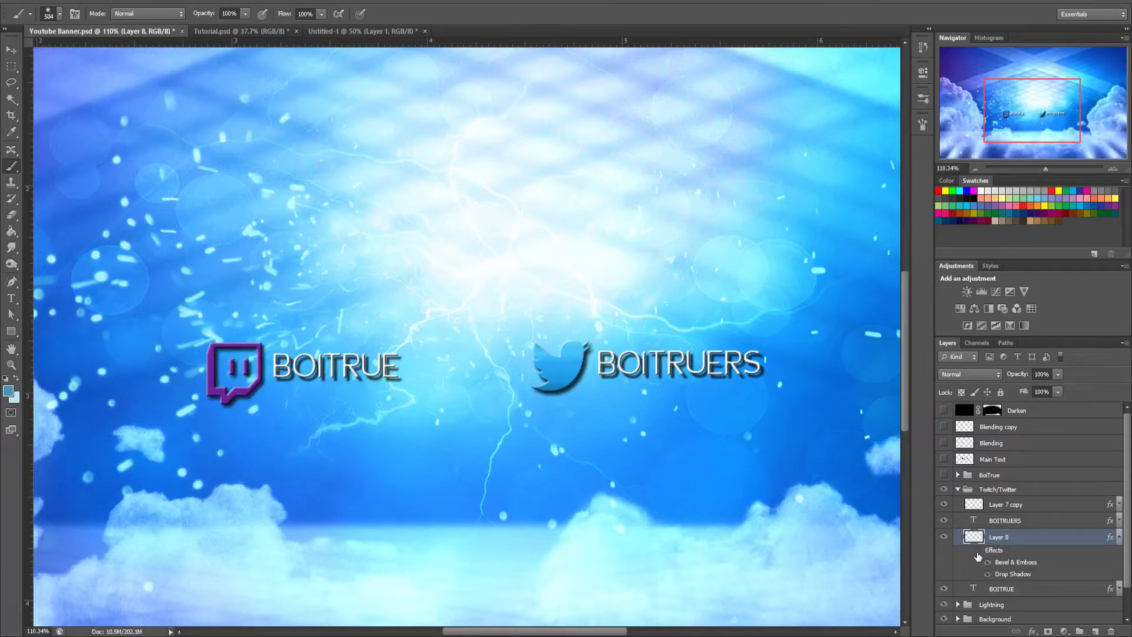
pyautogui.click(978, 556)
pyautogui.click(980, 554)
# Review the Twitter logo and BOITRUERS text layers, and examine the layer effects on the BOITRUE text layer
pyautogui.click(1009, 505)
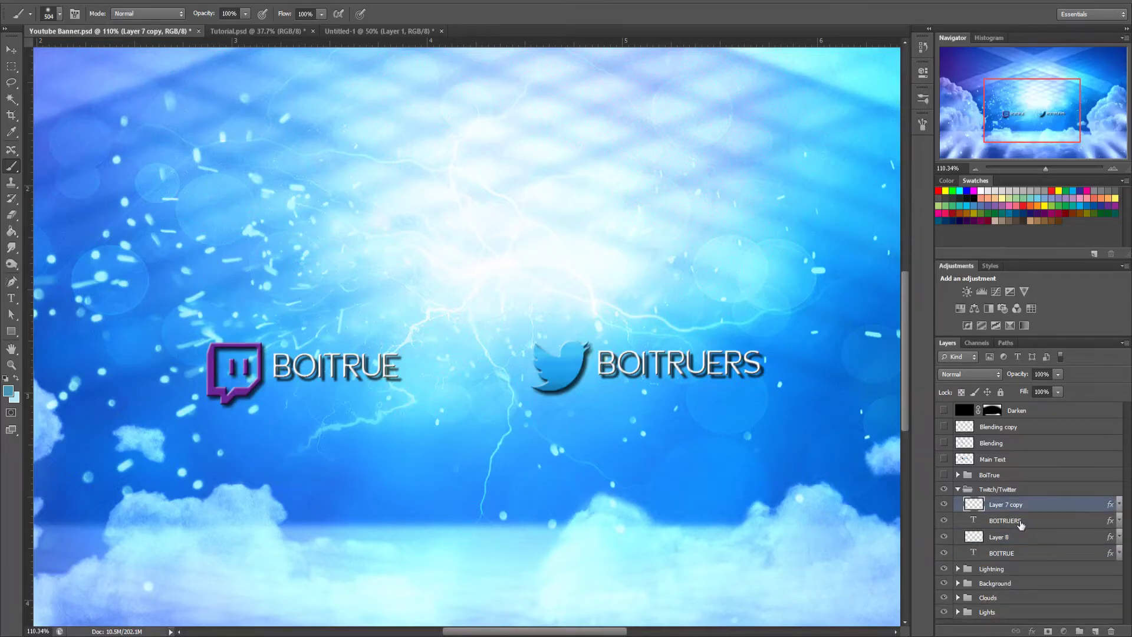
pyautogui.click(1021, 522)
pyautogui.click(991, 554)
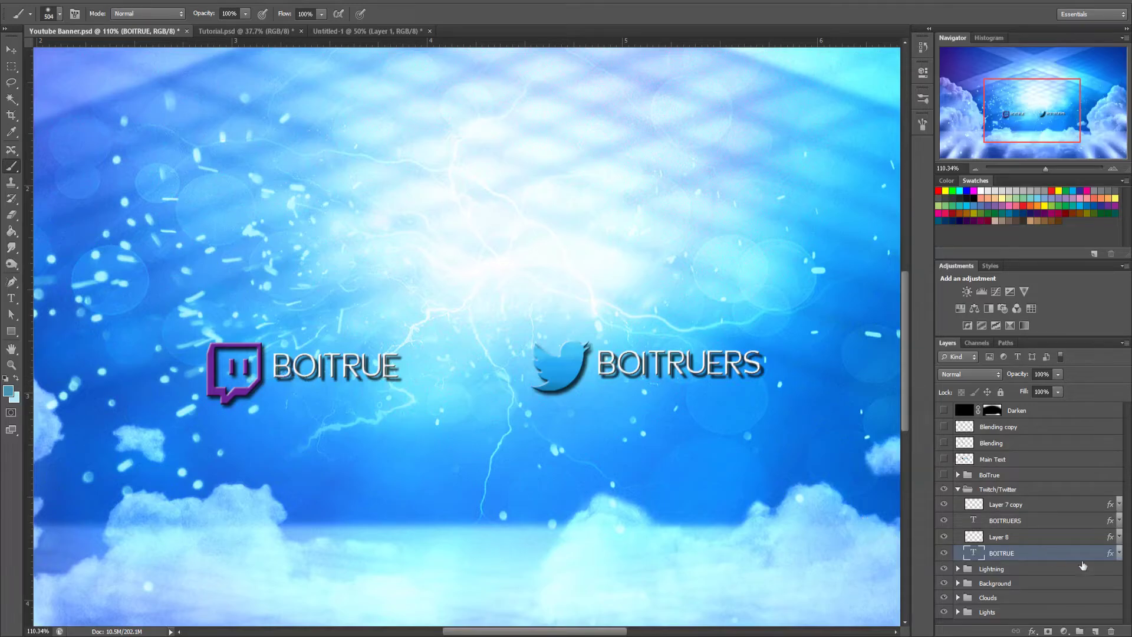
pyautogui.click(1117, 555)
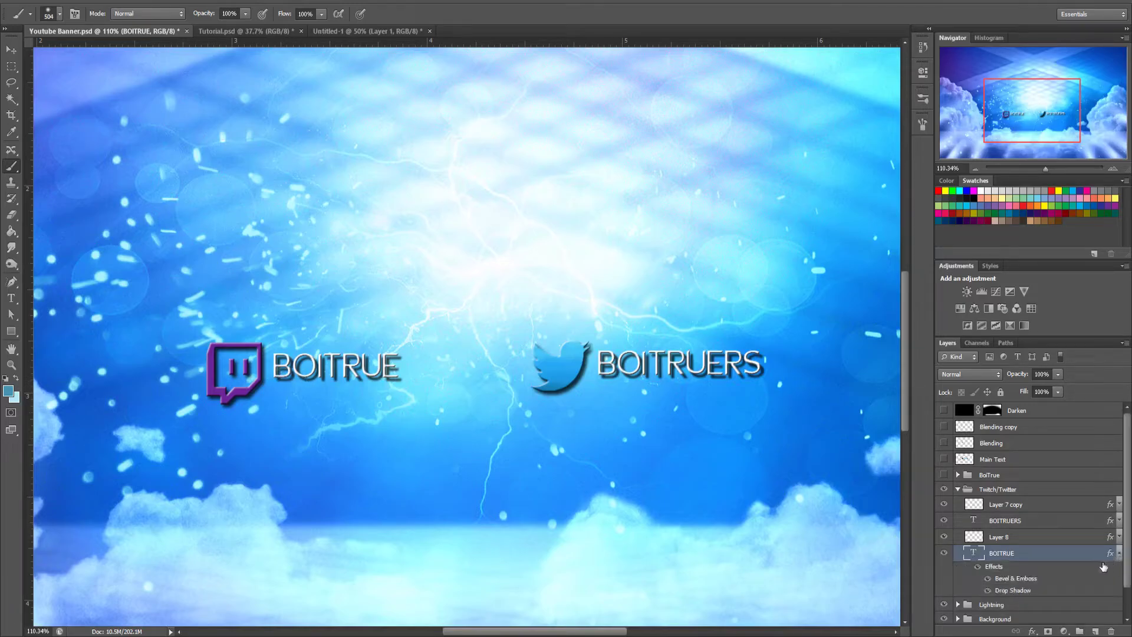
pyautogui.click(978, 569)
pyautogui.click(979, 569)
pyautogui.click(977, 570)
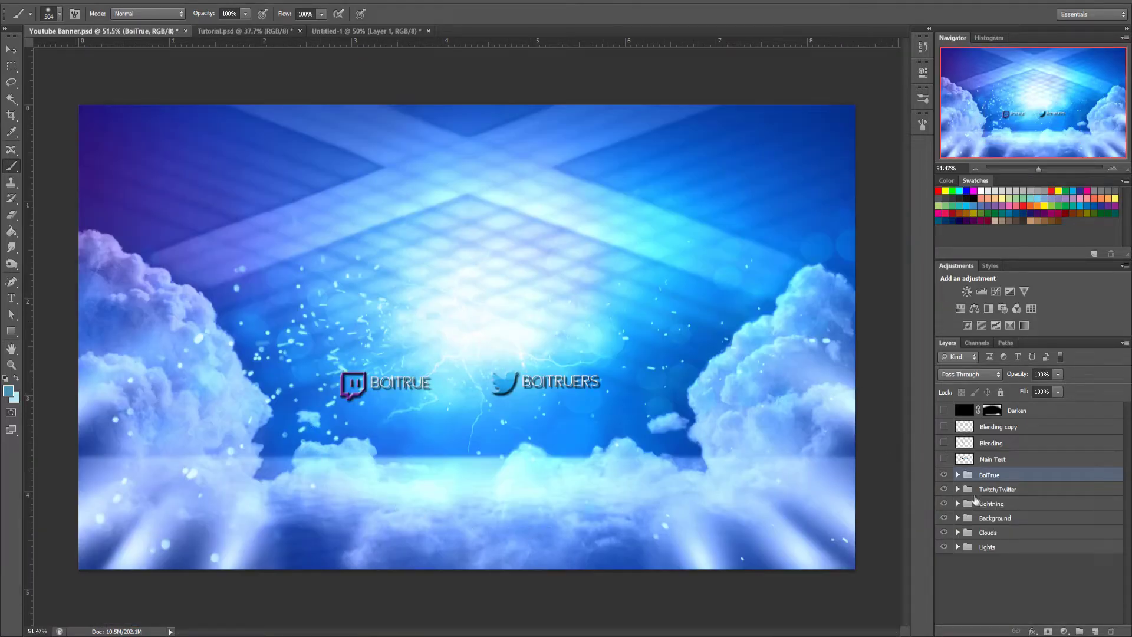
# Hide the Twitch/Twitter group, expand the BoiTrue group, and show its BoiTrue Base layer
pyautogui.click(943, 489)
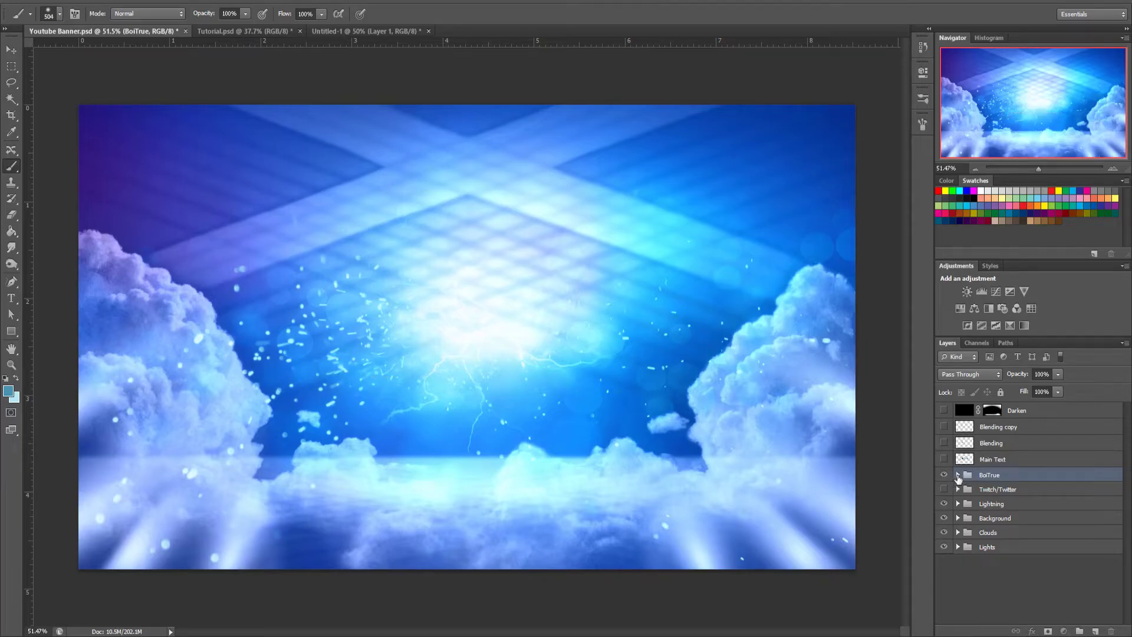
pyautogui.click(958, 475)
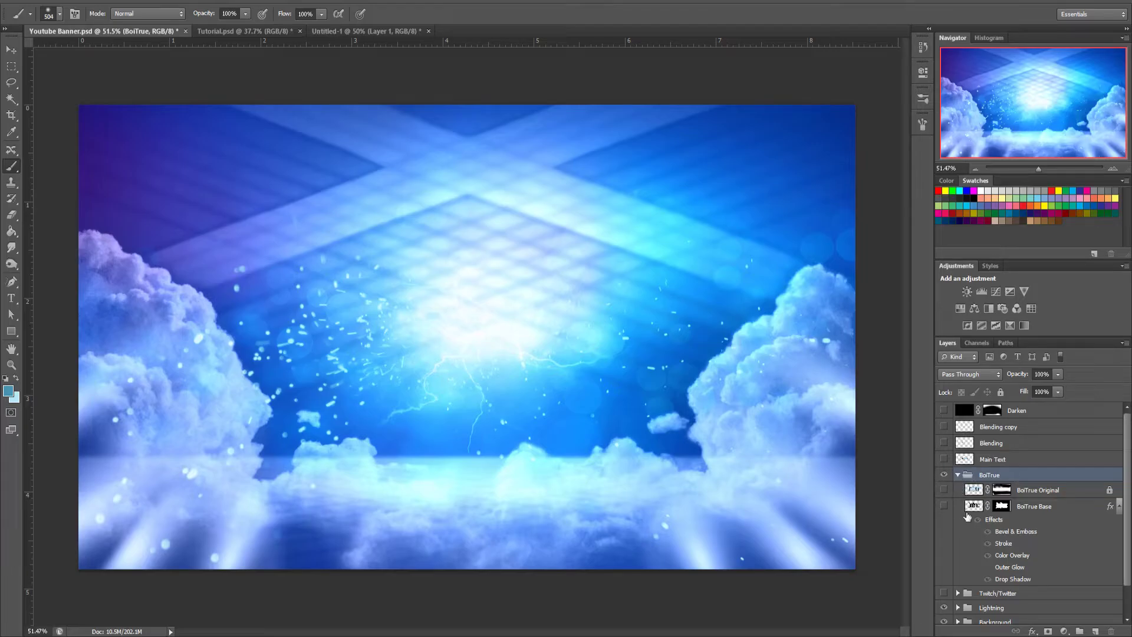
pyautogui.click(944, 505)
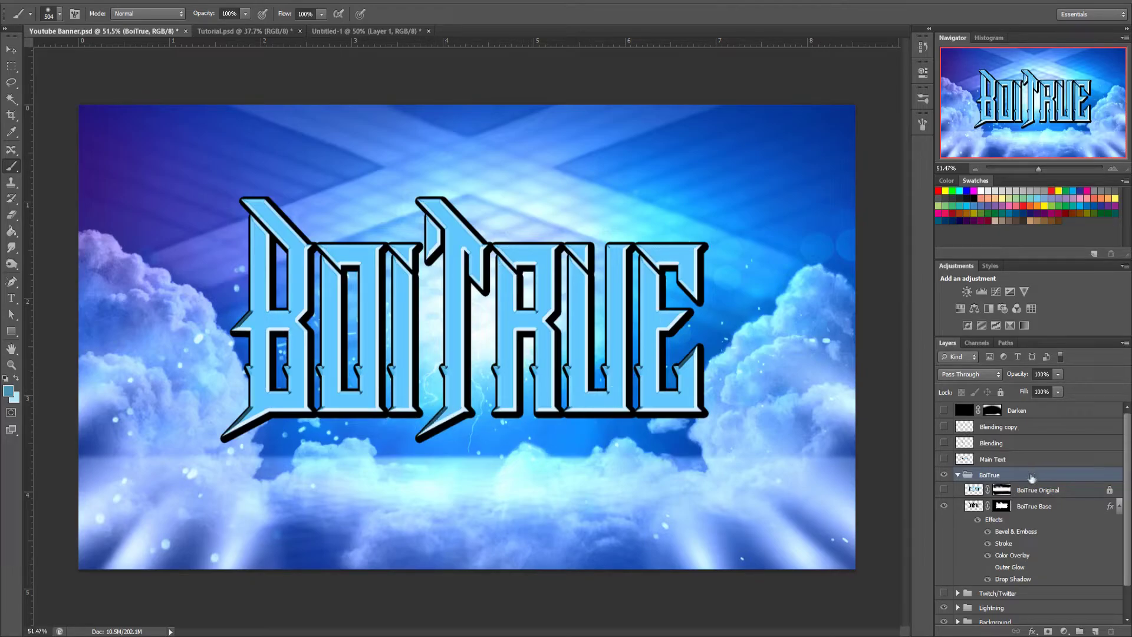
# Open the Bevel & Emboss settings of the BoiTrue Base layer and examine the available technique options
pyautogui.click(1061, 507)
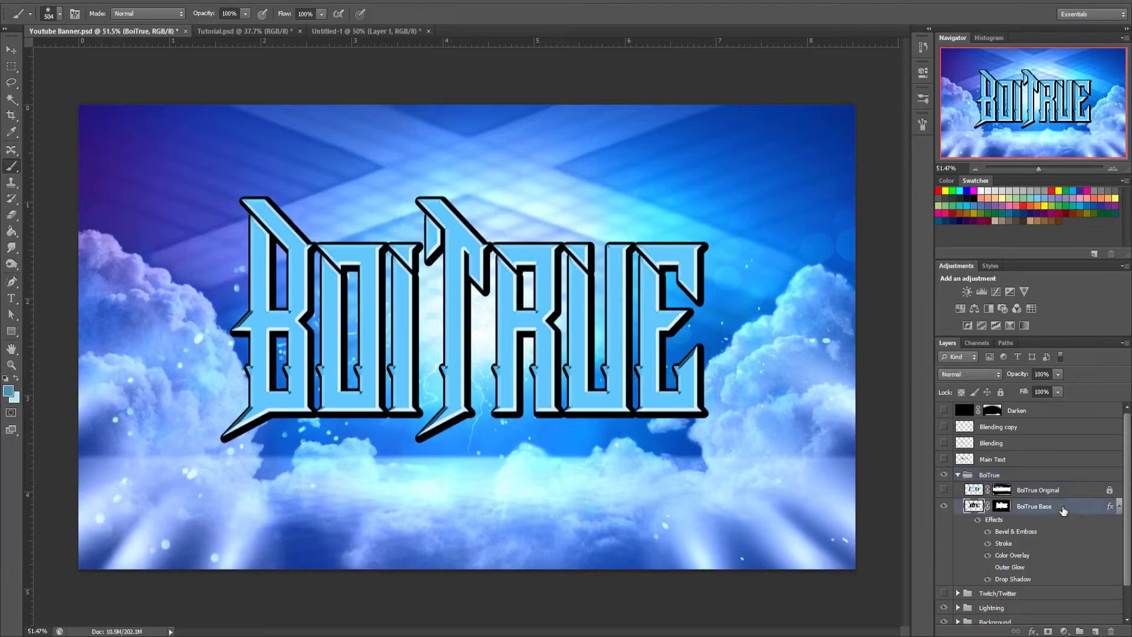
pyautogui.press('space')
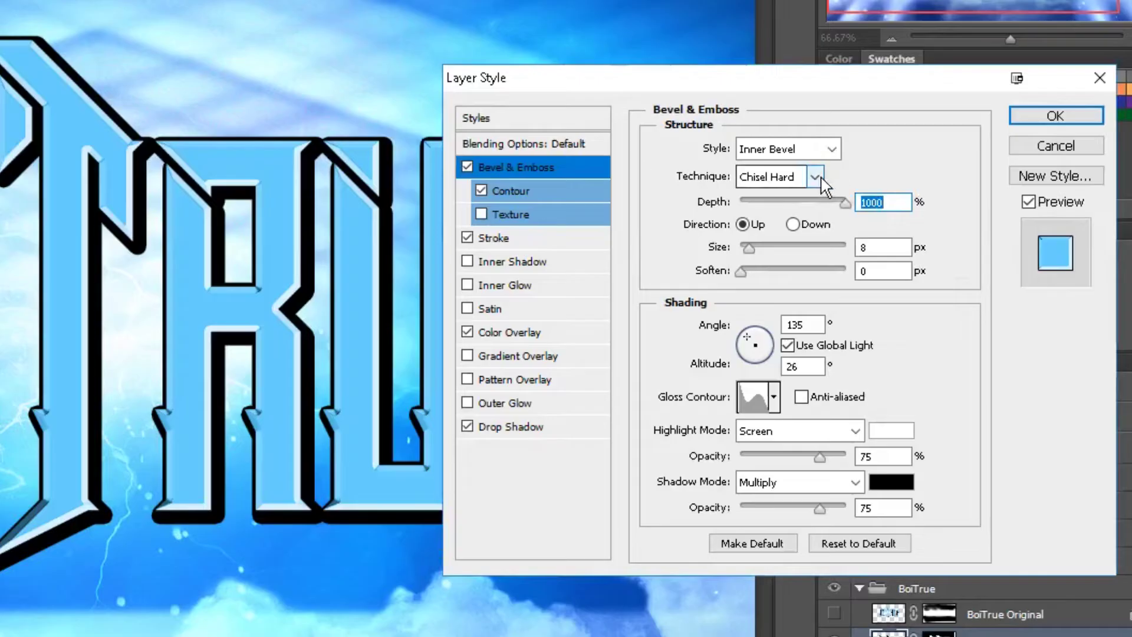
pyautogui.click(814, 177)
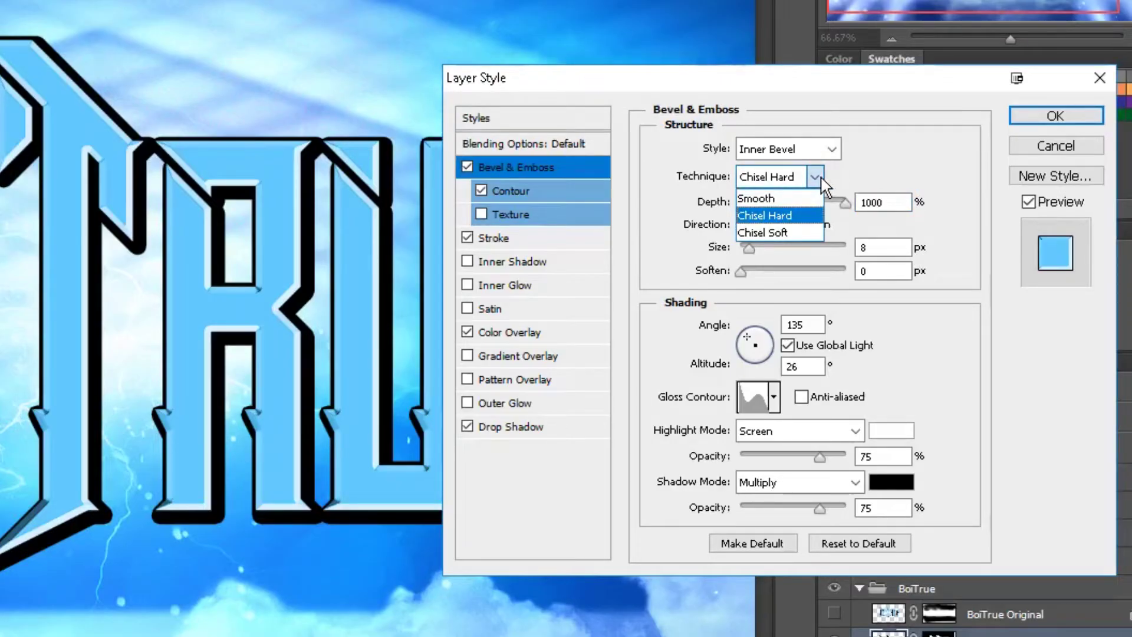
pyautogui.click(821, 183)
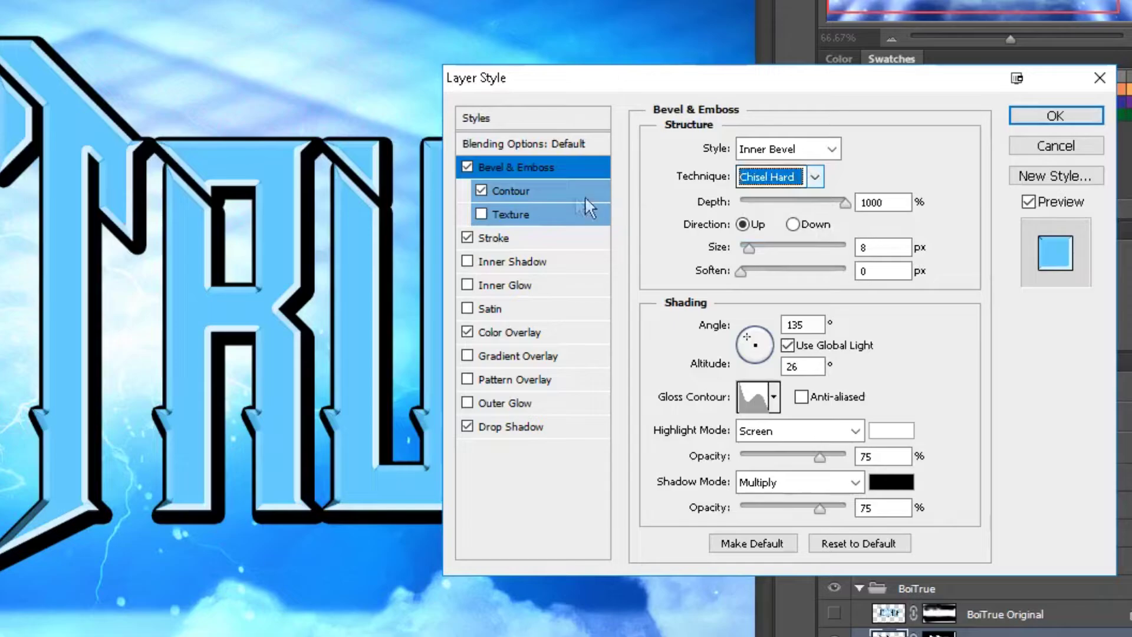
# Try several gloss contour presets on the BoiTrue Base bevel and return to the original wavy contour
pyautogui.click(774, 397)
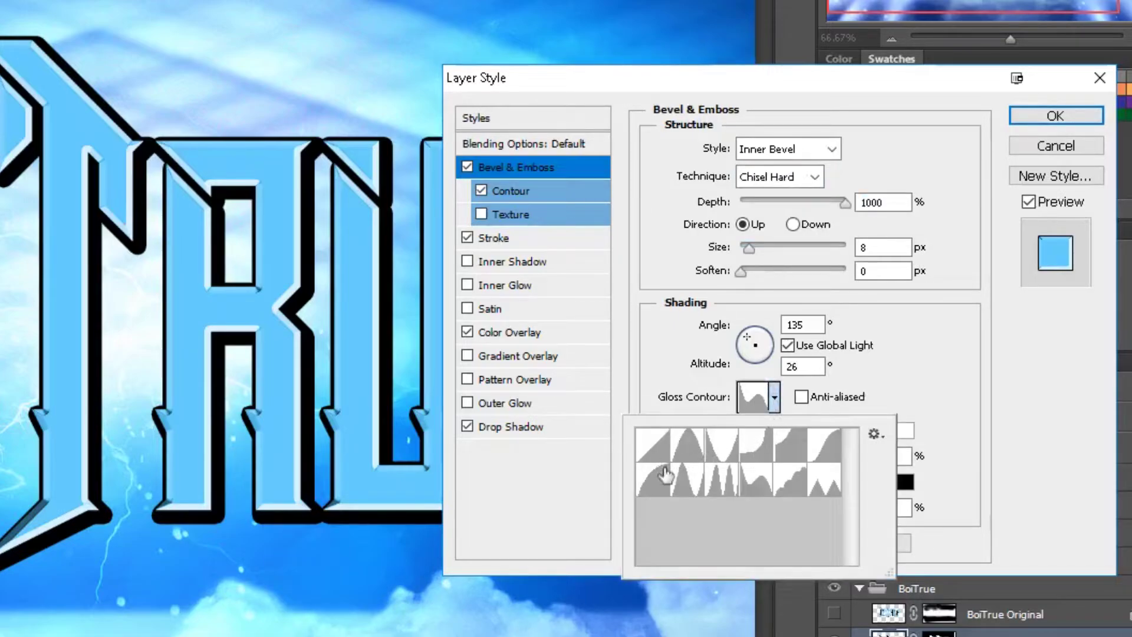
pyautogui.click(689, 447)
pyautogui.click(724, 452)
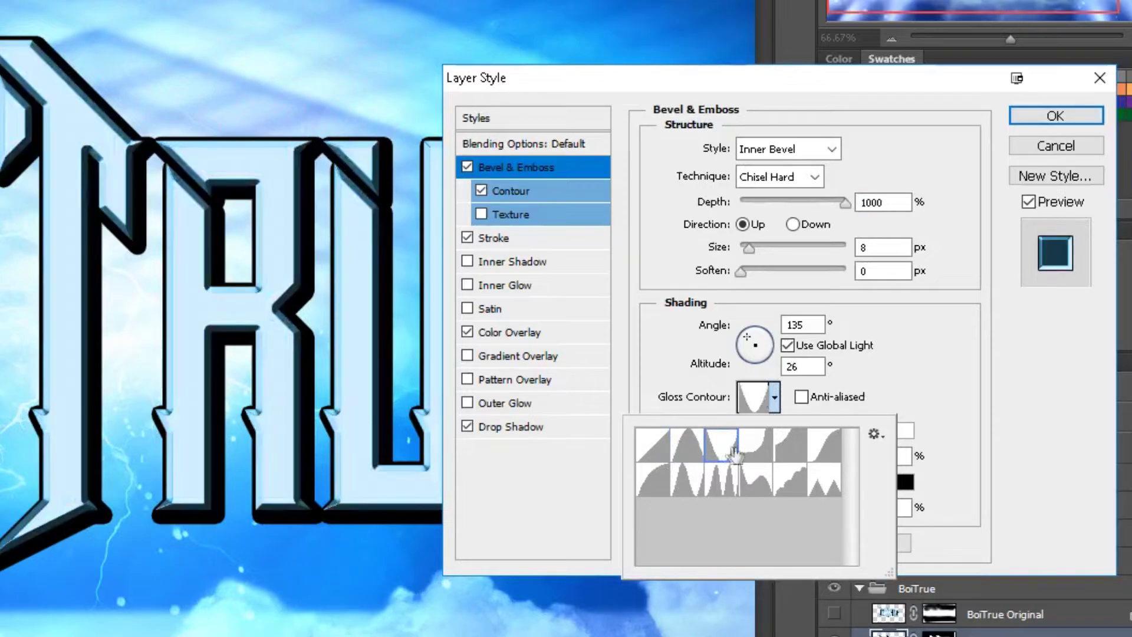
pyautogui.click(766, 451)
pyautogui.click(795, 453)
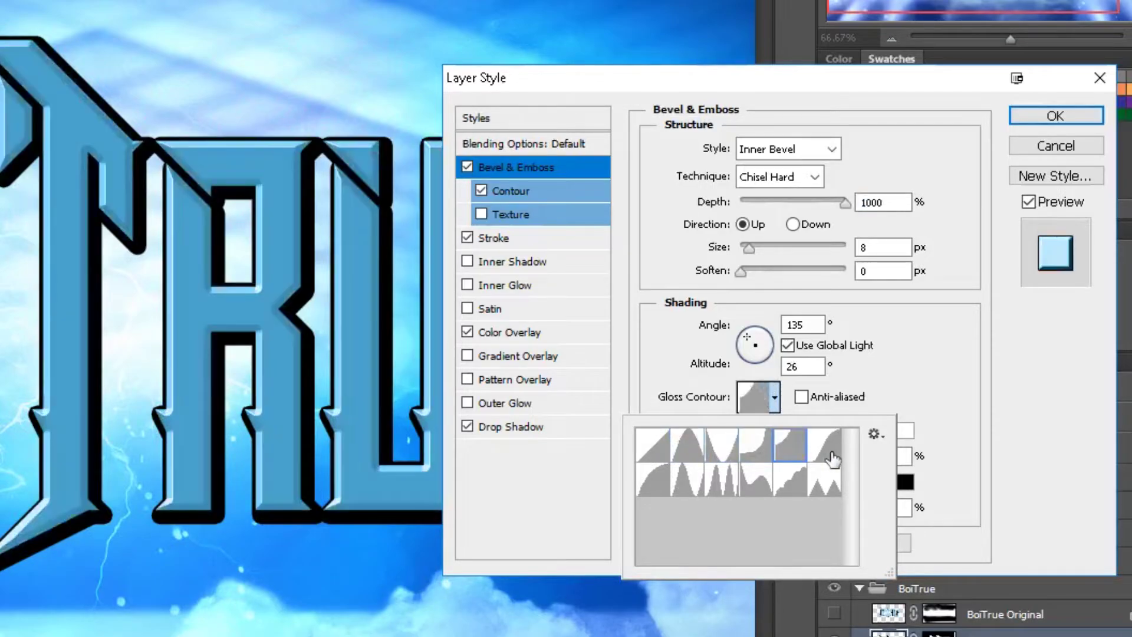
pyautogui.click(828, 457)
pyautogui.click(760, 484)
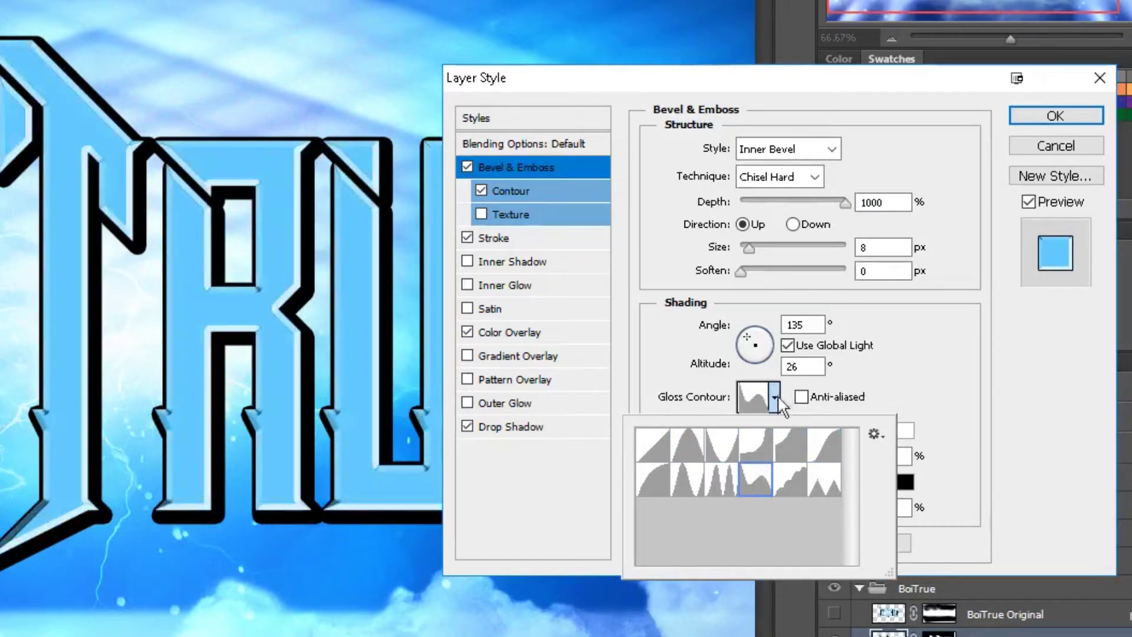
pyautogui.click(774, 398)
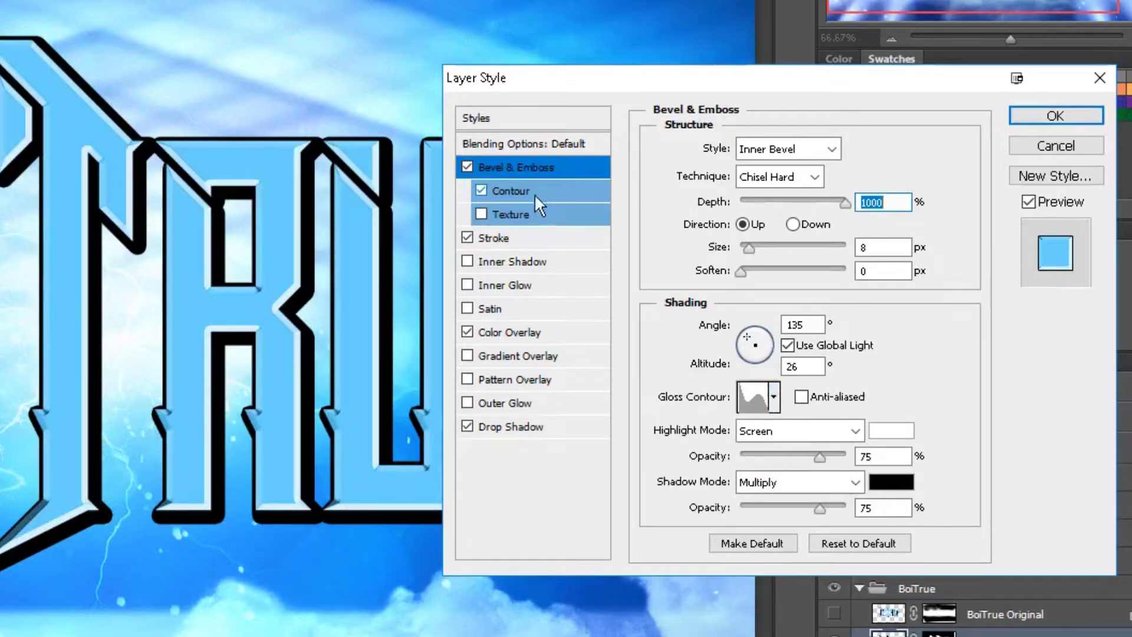
# Examine the Stroke, Color Overlay and Drop Shadow settings of the BoiTrue Base layer style
pyautogui.click(510, 239)
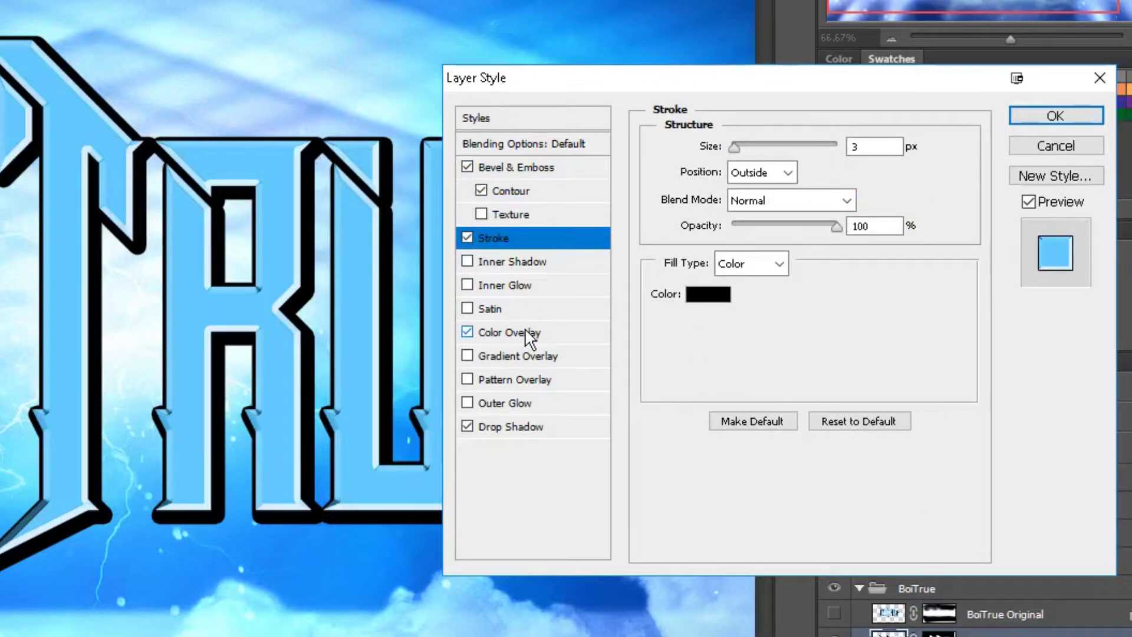
pyautogui.click(540, 334)
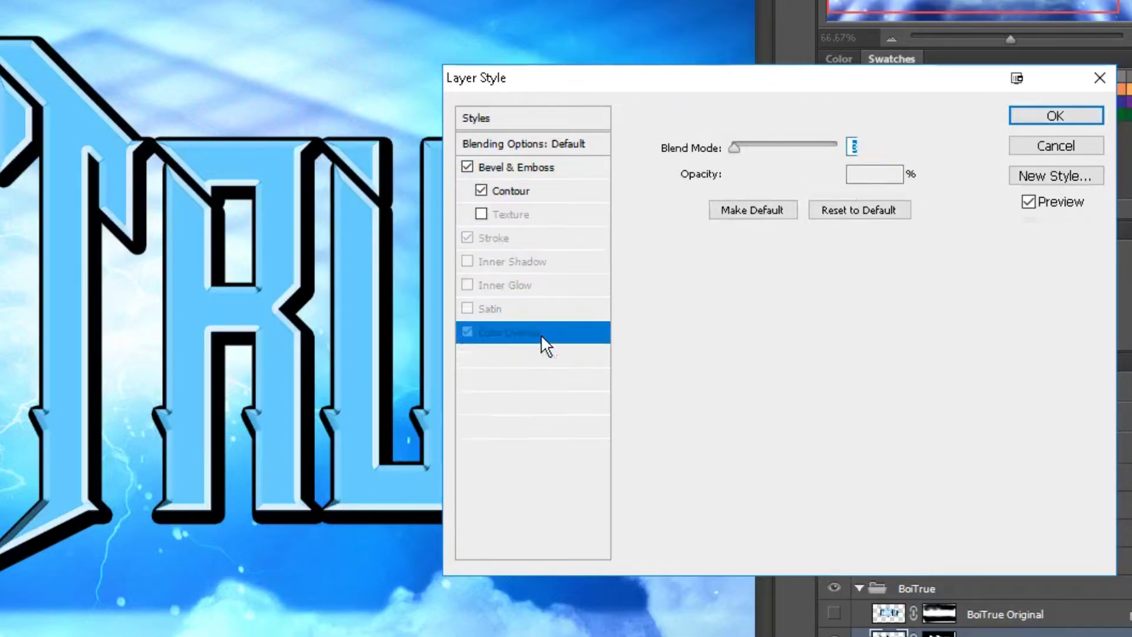
pyautogui.click(542, 235)
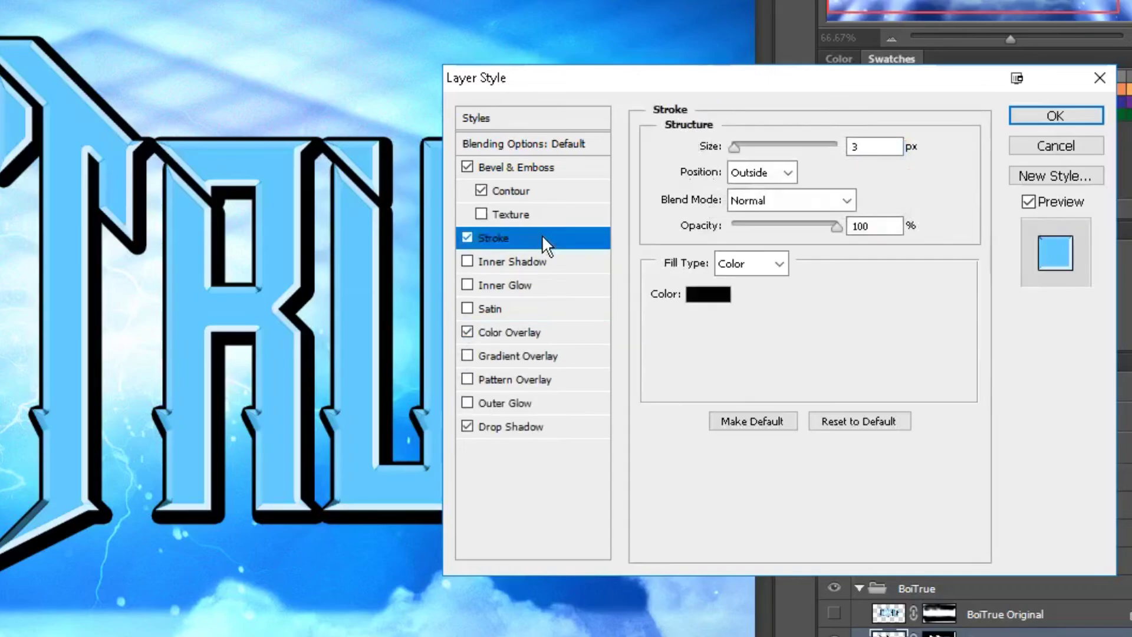
pyautogui.click(553, 338)
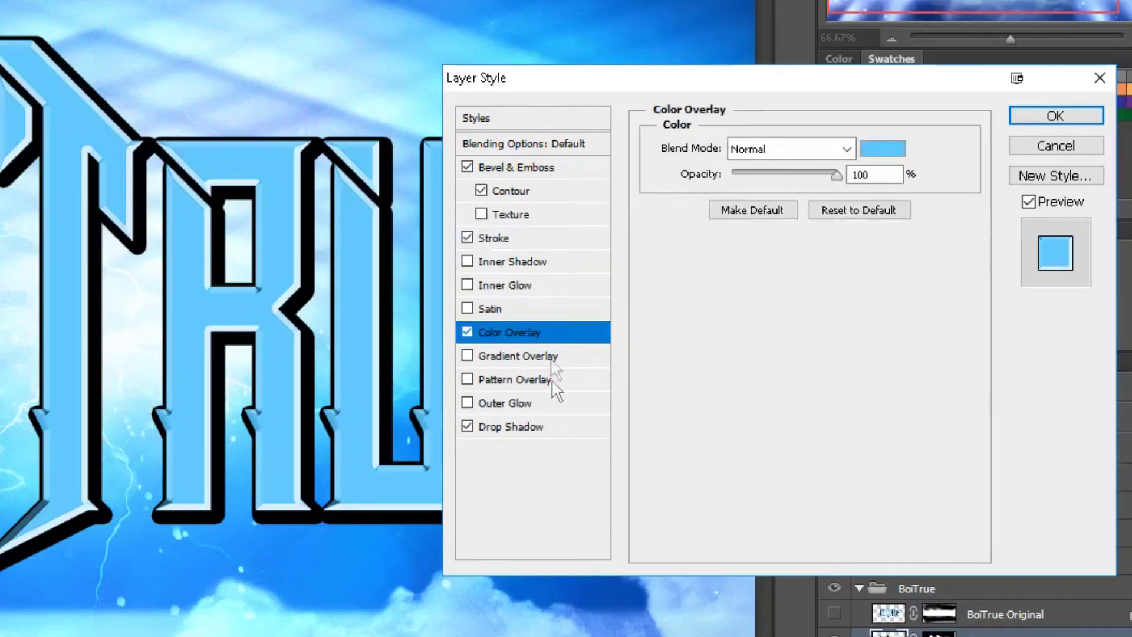
pyautogui.click(554, 430)
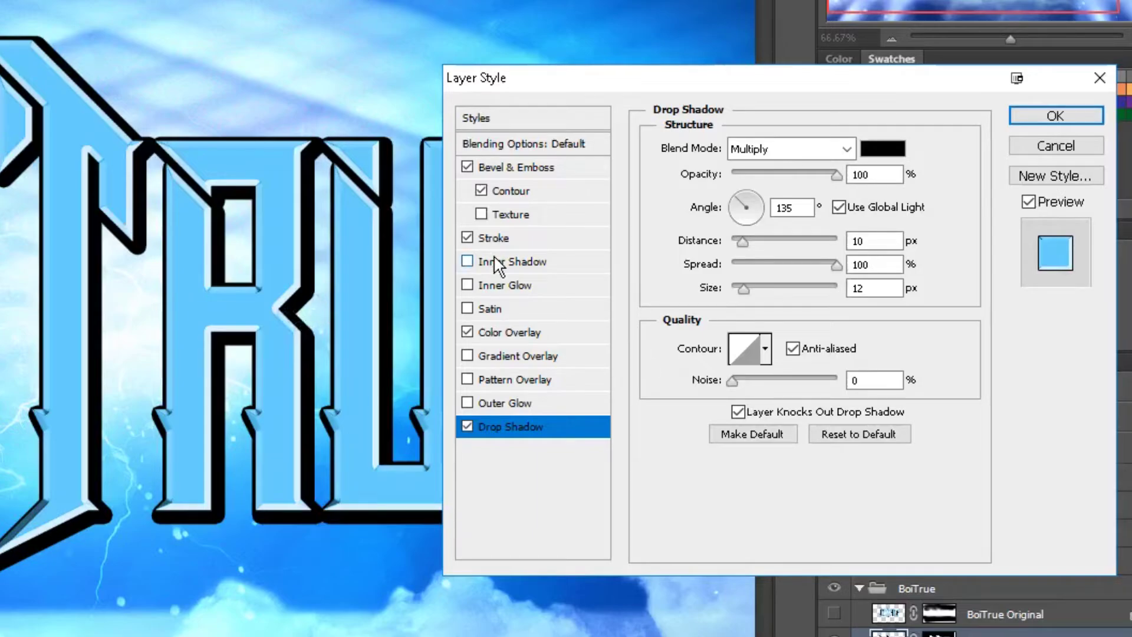
# Compare the BoiTrue Base lettering with and without its drop shadow and stroke, restoring both effects before accepting the style
pyautogui.click(467, 426)
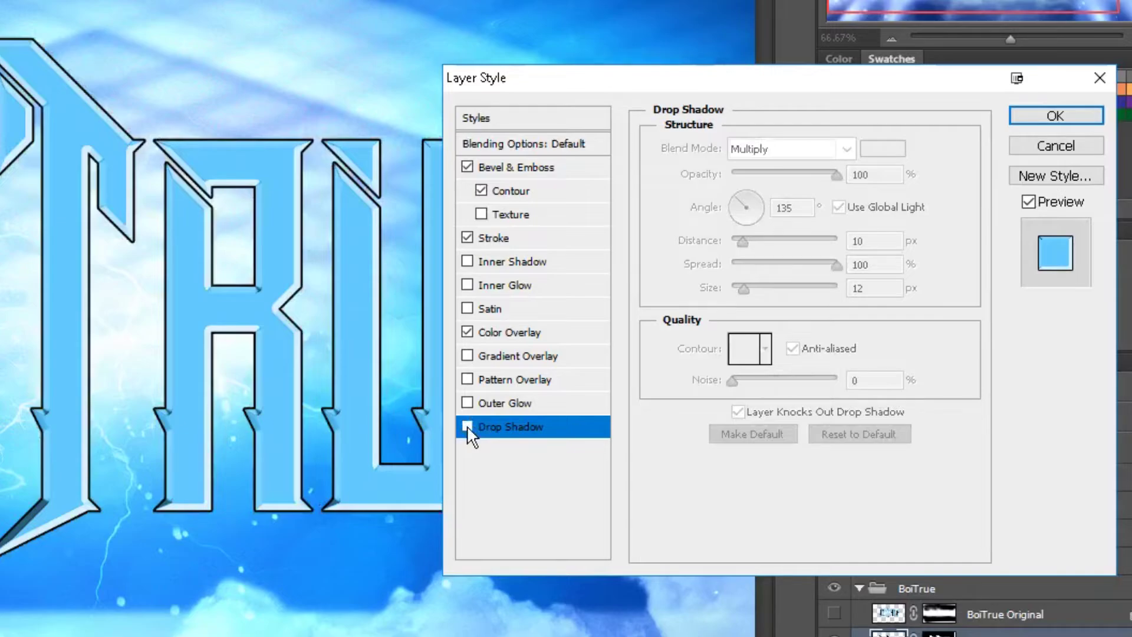
pyautogui.click(466, 237)
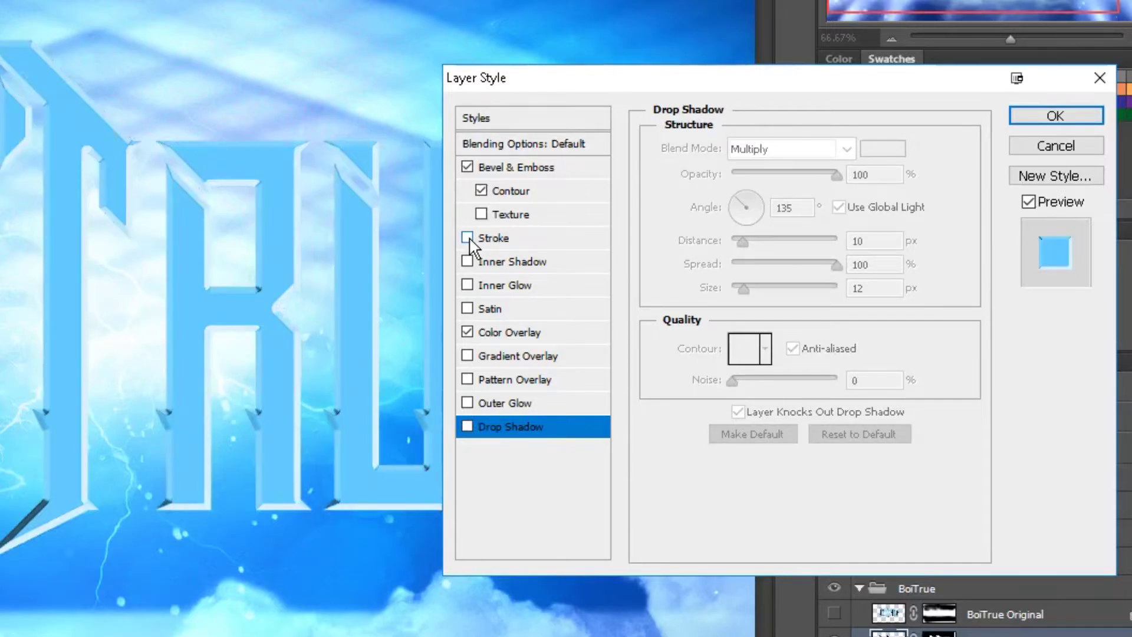
pyautogui.click(468, 238)
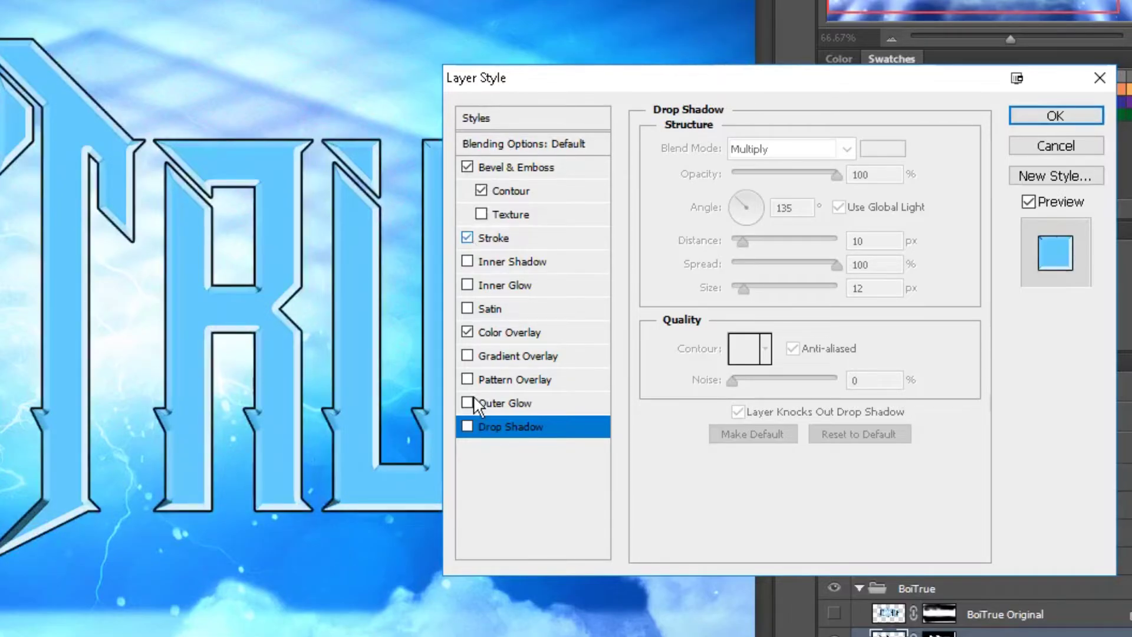
pyautogui.click(467, 427)
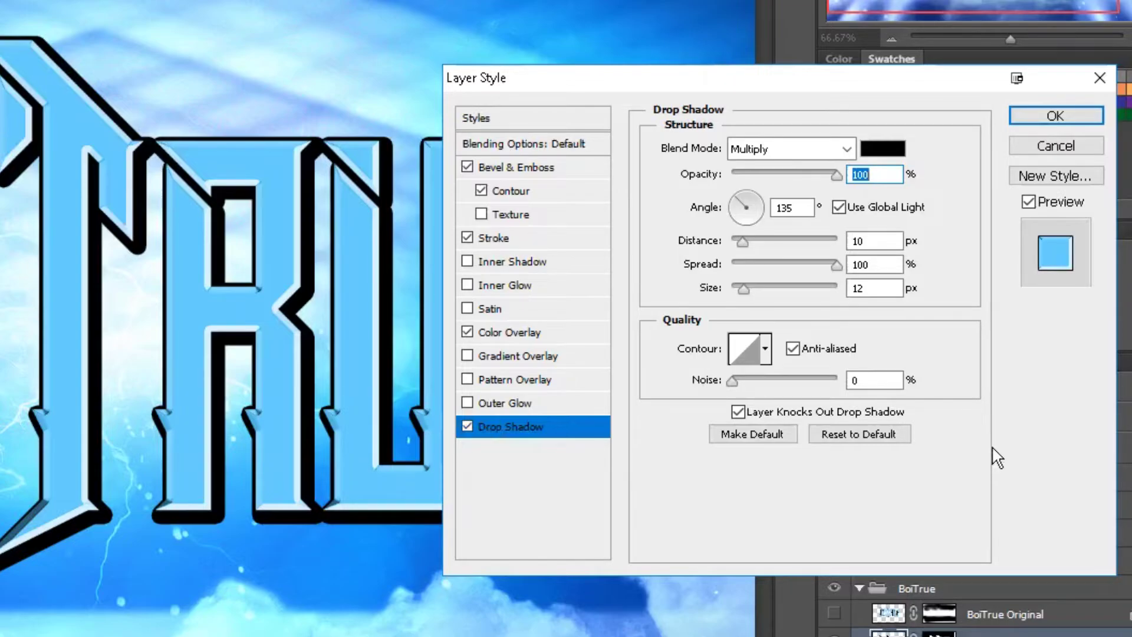
pyautogui.click(1055, 116)
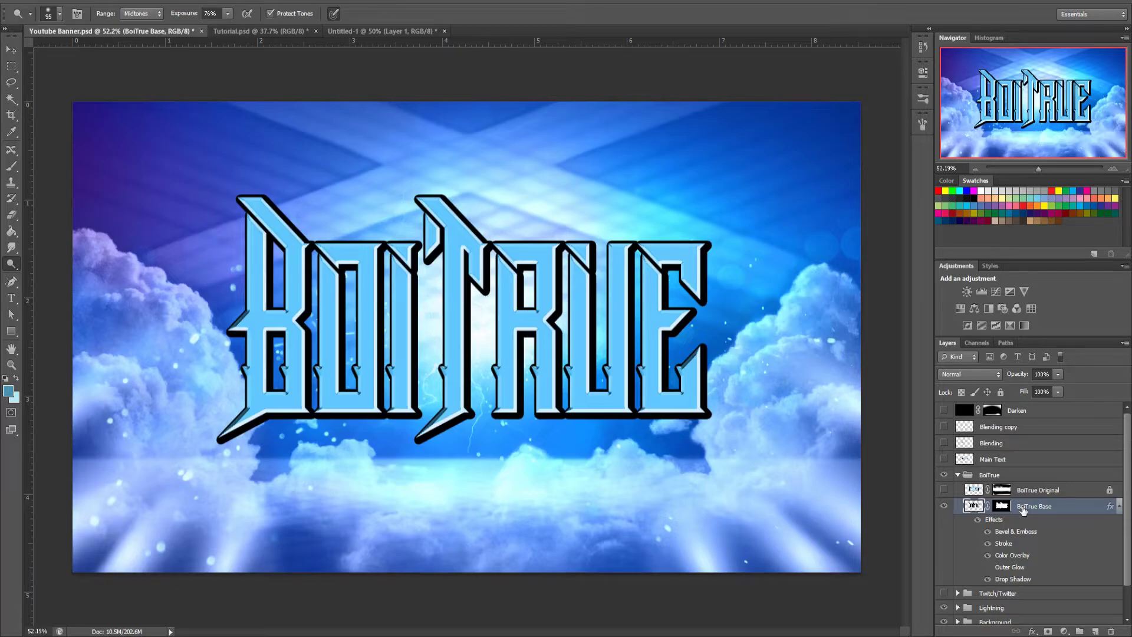
# Show the BoiTrue Original layer over the base lettering to examine its light gradient
pyautogui.click(973, 491)
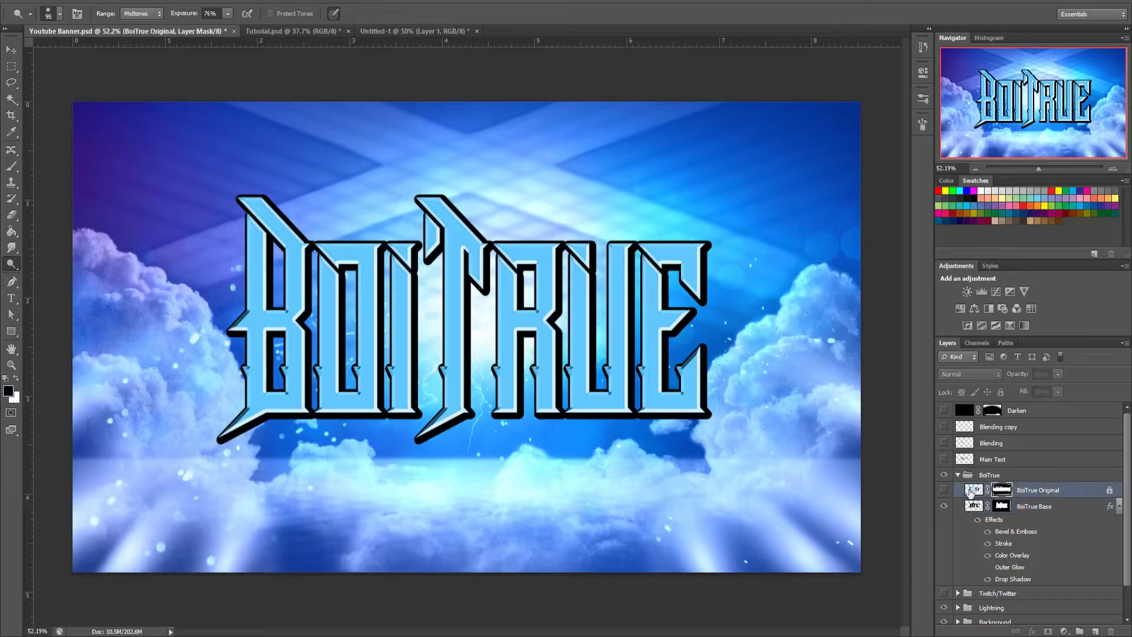
pyautogui.click(943, 489)
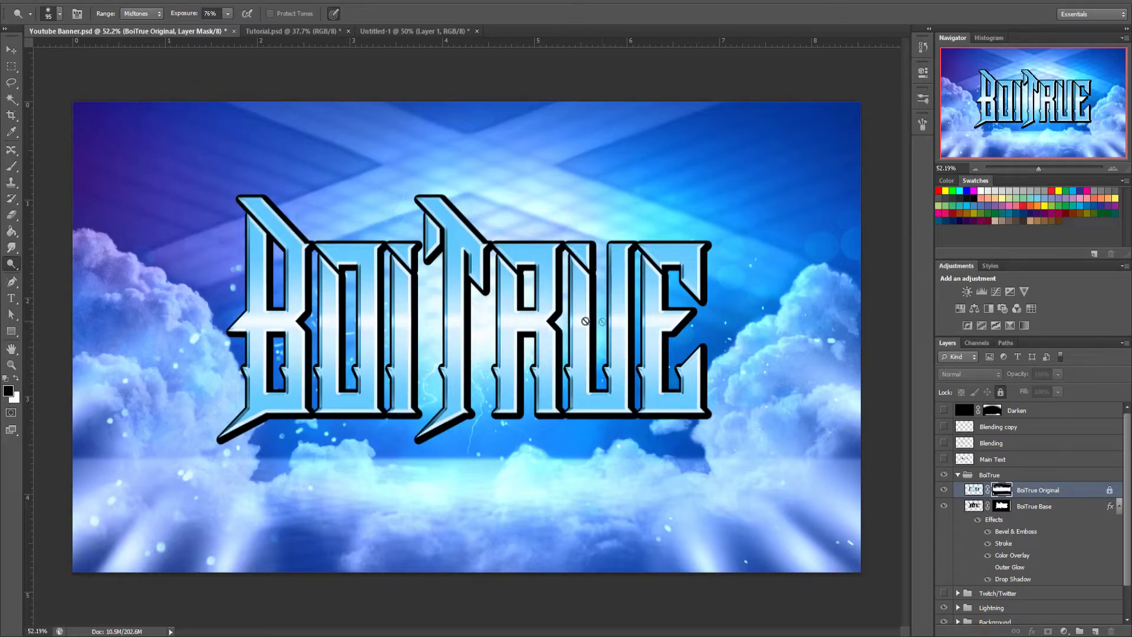
# Duplicate the BoiTrue Base layer, with the copy above BoiTrue Original, and fully lock the original BoiTrue Base layer
pyautogui.click(1026, 511)
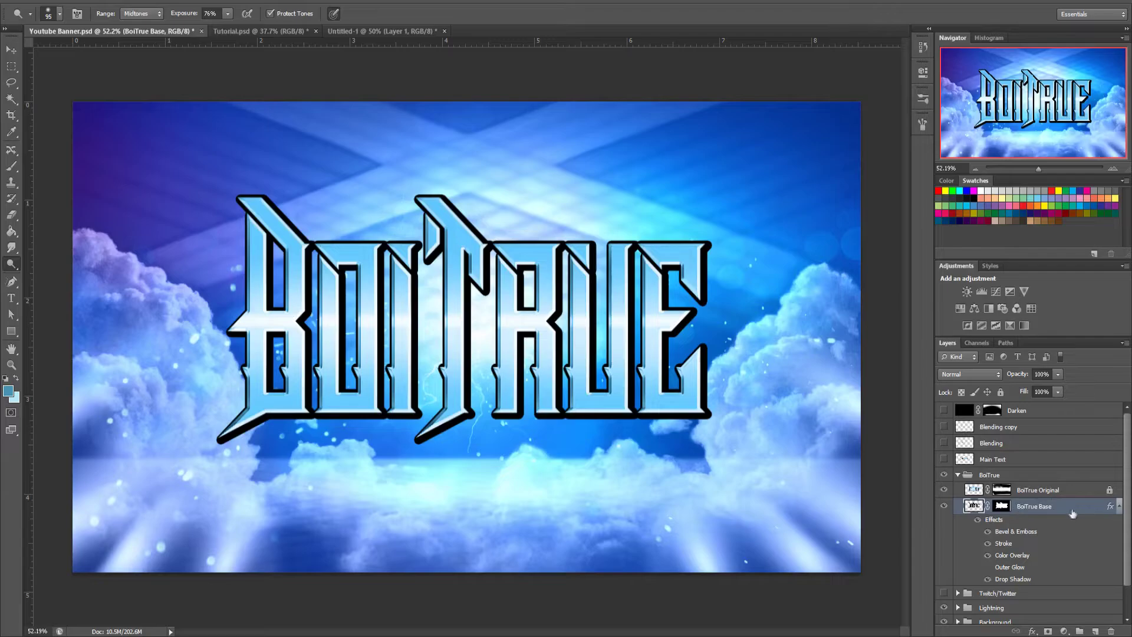
pyautogui.moveTo(1058, 510); pyautogui.dragTo(1096, 632)
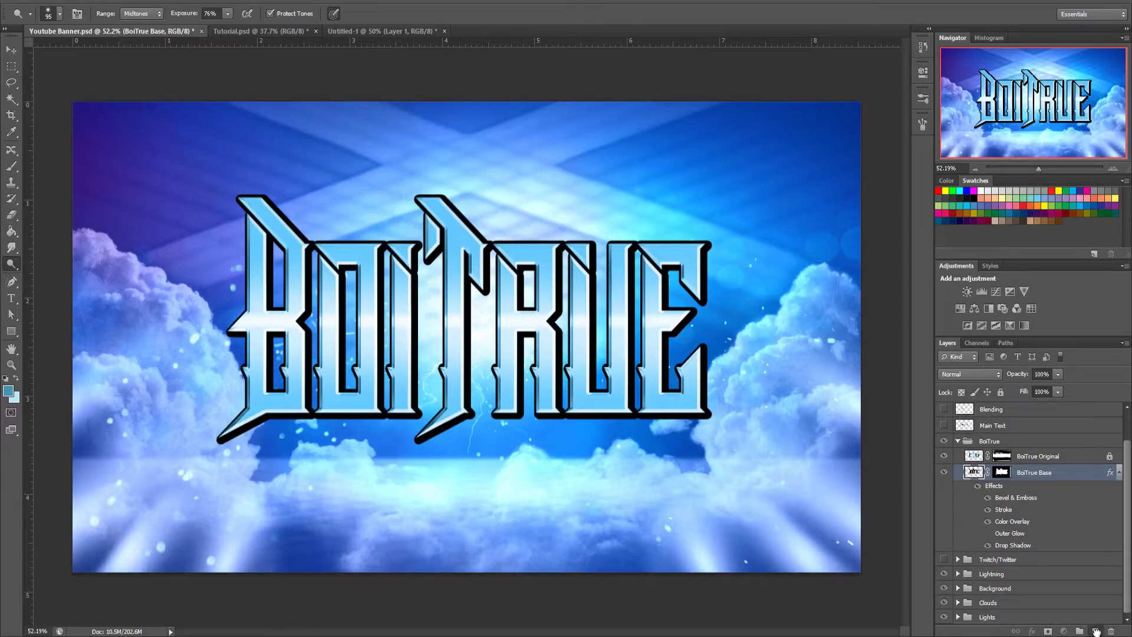
pyautogui.moveTo(1096, 631); pyautogui.dragTo(1096, 631)
pyautogui.click(1035, 523)
pyautogui.click(1036, 510)
pyautogui.click(1035, 522)
pyautogui.click(1029, 512)
pyautogui.click(1031, 523)
pyautogui.click(1001, 392)
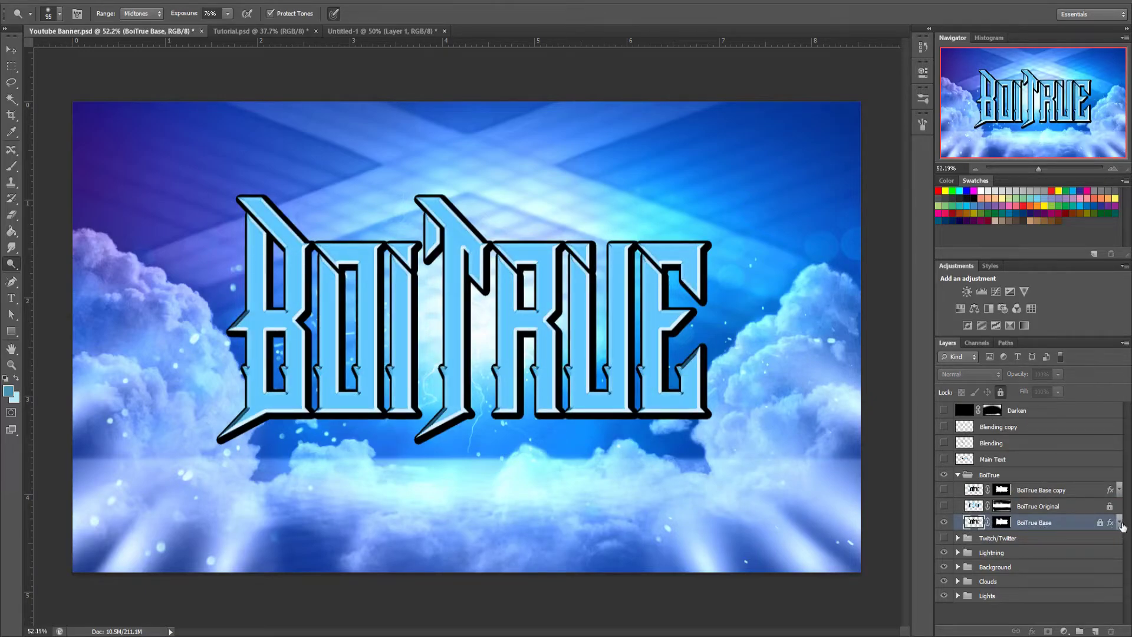
# Review the effects list of the locked BoiTrue Base layer and show BoiTrue Original over it for comparison
pyautogui.click(1118, 523)
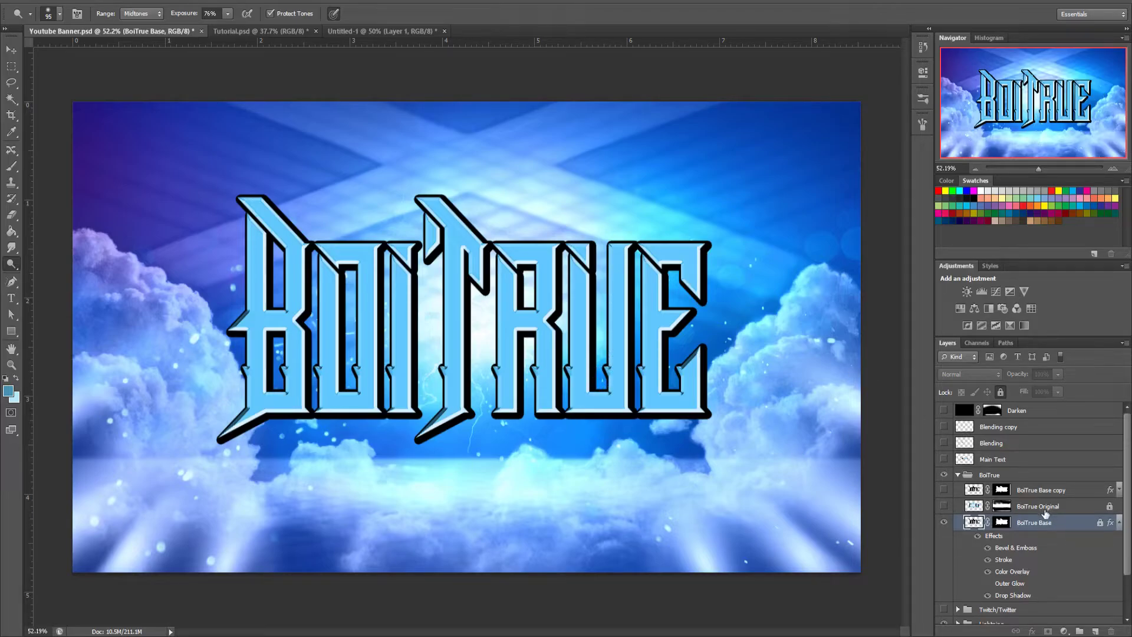
pyautogui.click(1048, 510)
pyautogui.click(944, 505)
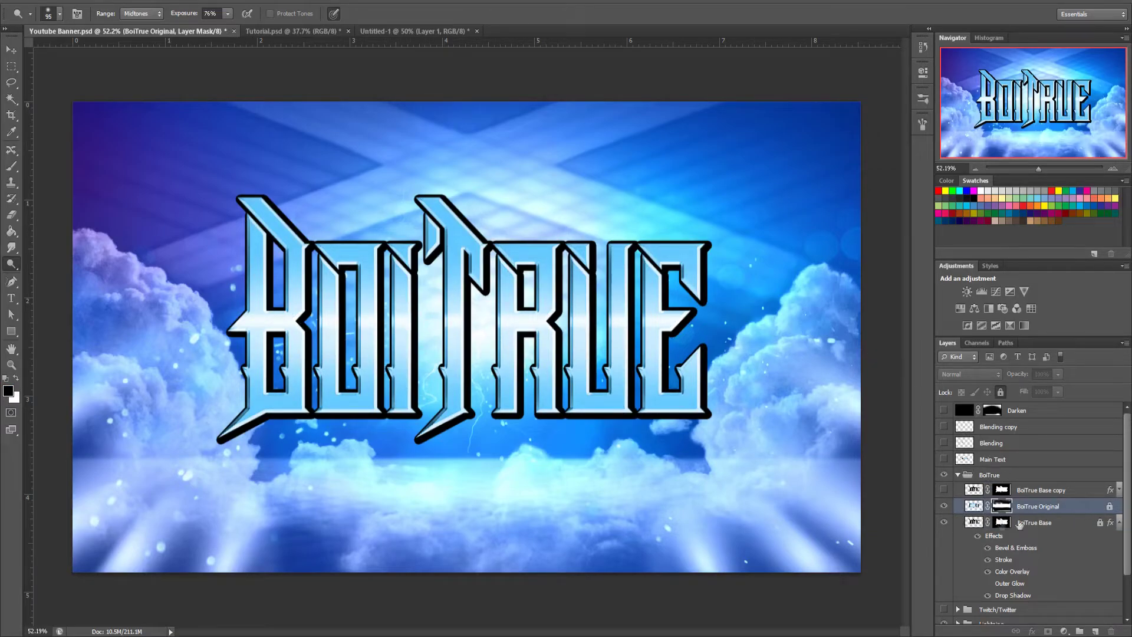
pyautogui.click(1120, 523)
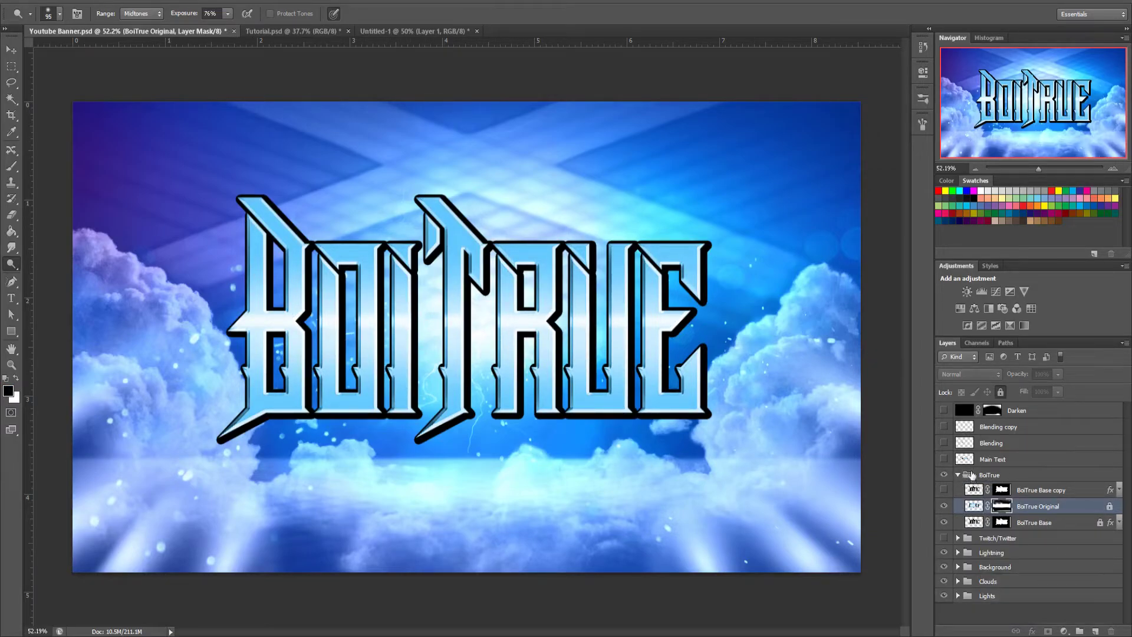
# Show only the BoiTrue Base copy layer in the BoiTrue group and compare its lettering with all effects off and on
pyautogui.click(1038, 490)
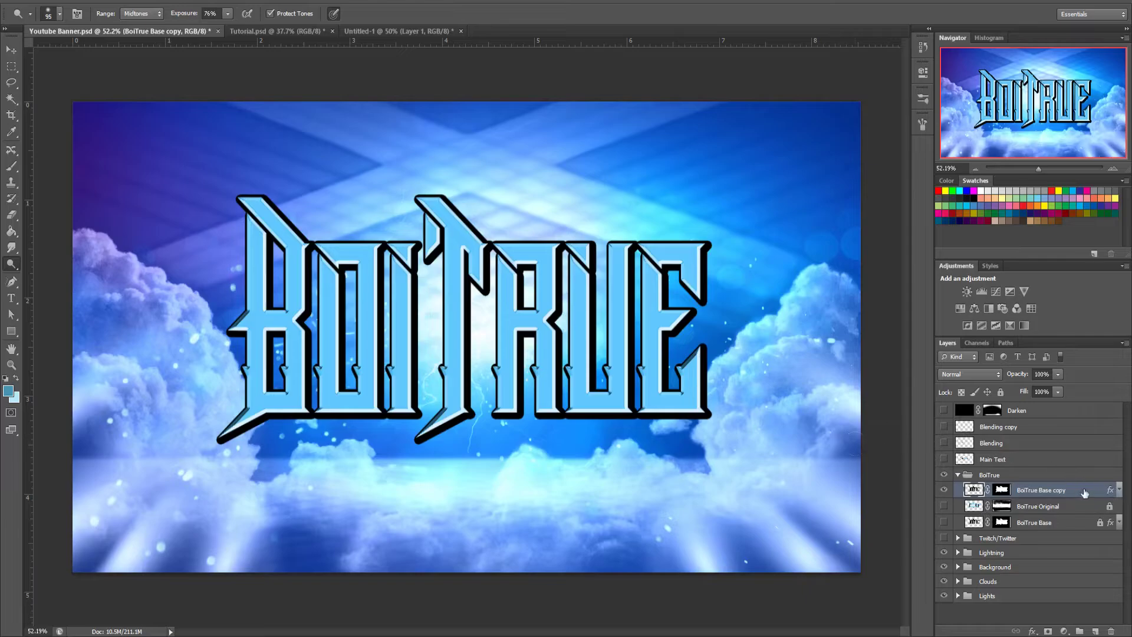
pyautogui.click(1119, 492)
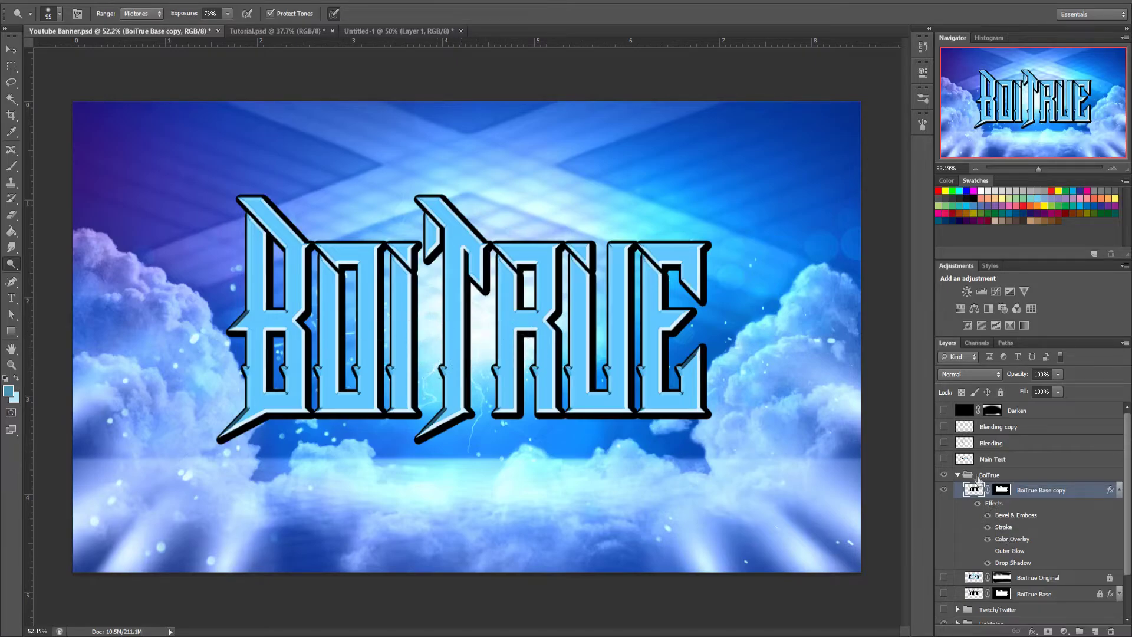
pyautogui.click(977, 504)
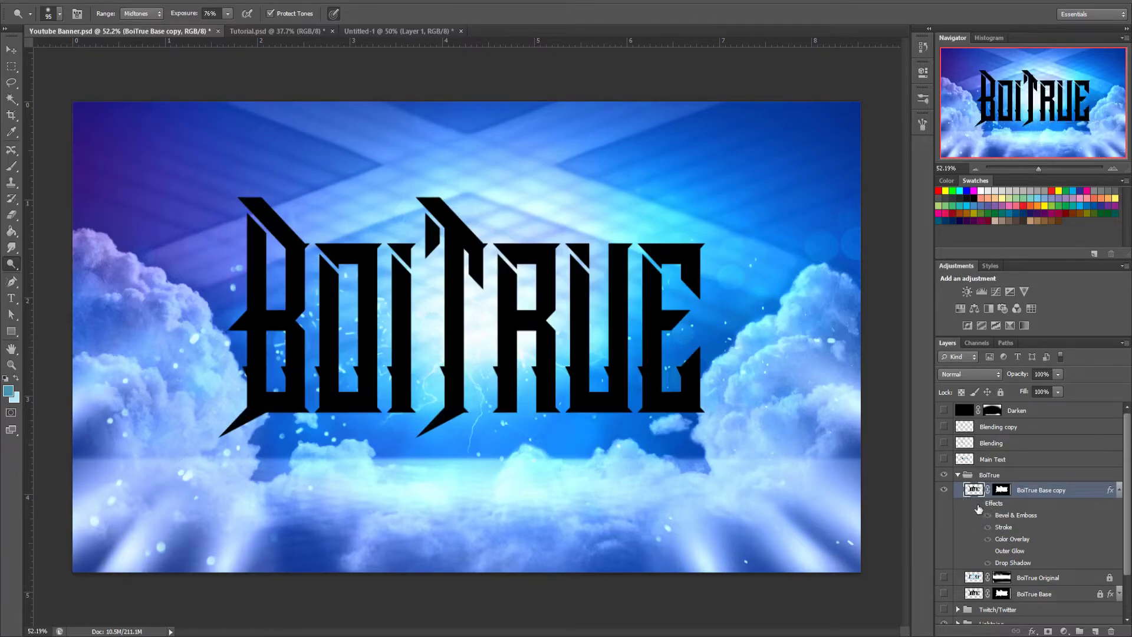
pyautogui.click(977, 504)
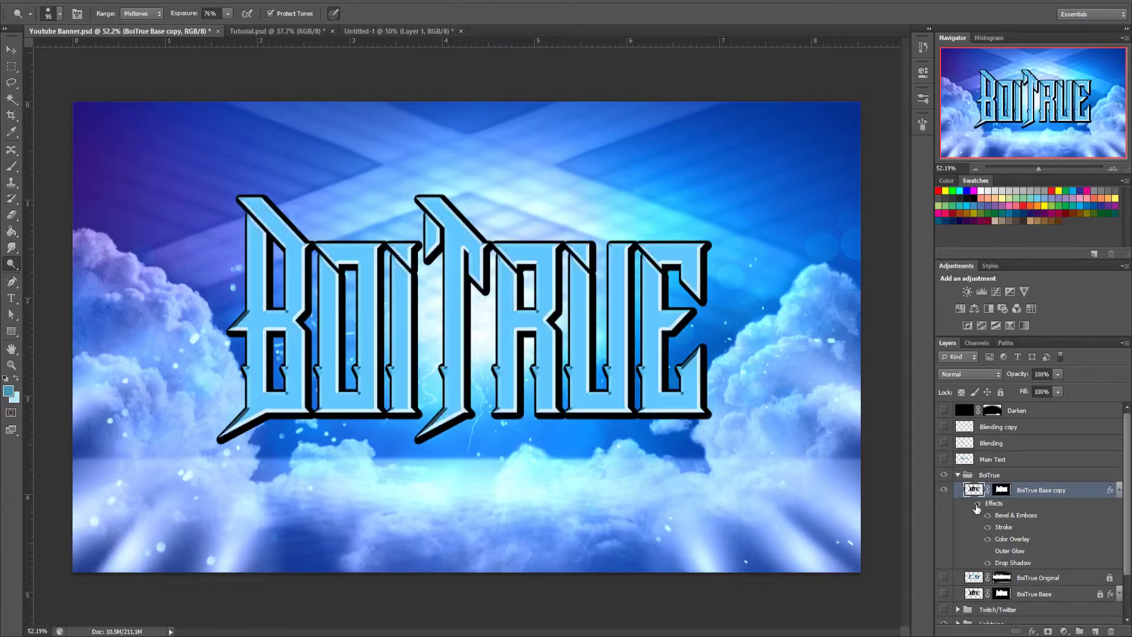
pyautogui.click(1118, 490)
# Try painting with the Brush tool between the letters on the BoiTrue Base copy layer, and undo the strokes
pyautogui.scroll(5, 510, 342)
pyautogui.press('b')
pyautogui.click(469, 333)
pyautogui.moveTo(470, 332)
pyautogui.mouseDown()
pyautogui.moveTo(444, 357)
pyautogui.moveTo(438, 347)
pyautogui.moveTo(431, 356)
pyautogui.moveTo(395, 349)
pyautogui.moveTo(462, 331)
pyautogui.moveTo(405, 356)
pyautogui.moveTo(427, 419)
pyautogui.moveTo(467, 424)
pyautogui.moveTo(380, 422)
pyautogui.moveTo(435, 400)
pyautogui.moveTo(459, 419)
pyautogui.mouseUp()
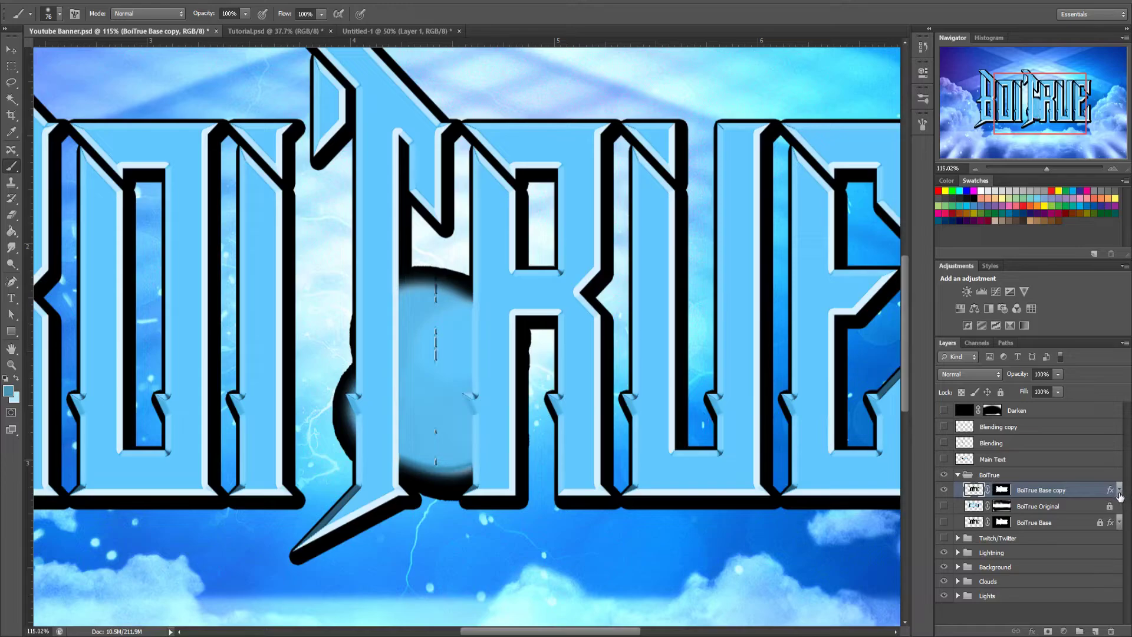
pyautogui.click(1119, 491)
pyautogui.moveTo(412, 283)
pyautogui.mouseDown()
pyautogui.moveTo(436, 253)
pyautogui.moveTo(425, 130)
pyautogui.moveTo(848, 112)
pyautogui.moveTo(678, 107)
pyautogui.moveTo(733, 172)
pyautogui.moveTo(613, 236)
pyautogui.moveTo(534, 206)
pyautogui.moveTo(539, 259)
pyautogui.mouseUp()
pyautogui.hotkey('ctrl', 'alt', 'z')
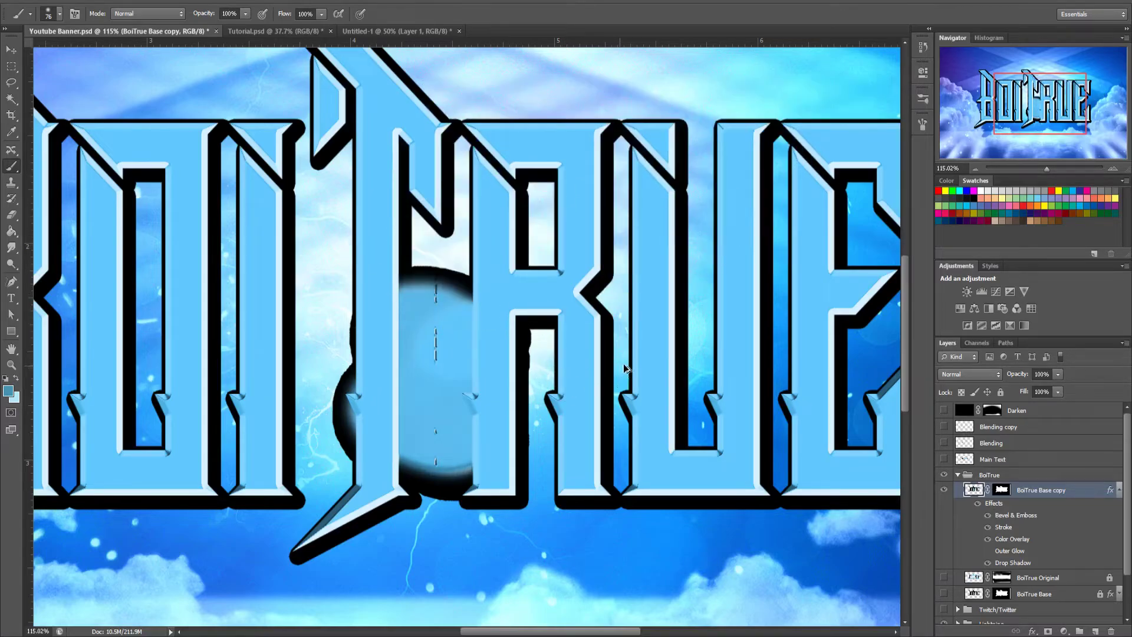
pyautogui.hotkey('ctrl', 'alt', 'z')
pyautogui.hotkey('ctrl', 'alt', 'z')
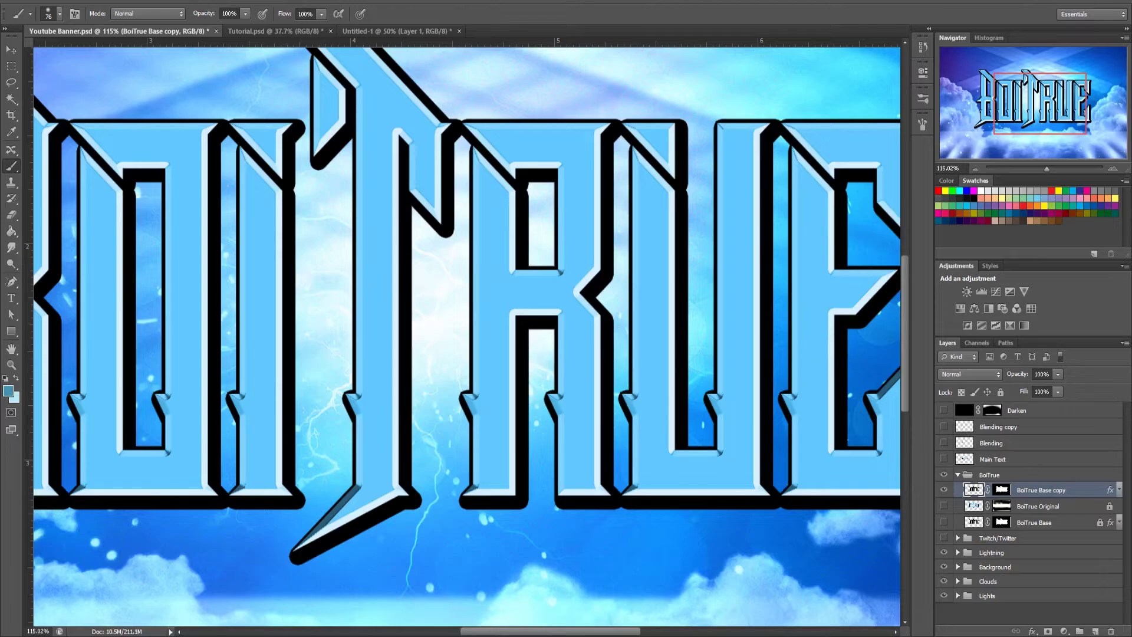
# Create an empty layer above BoiTrue Base copy and merge the two so the effects are rasterized into one layer
pyautogui.click(1095, 631)
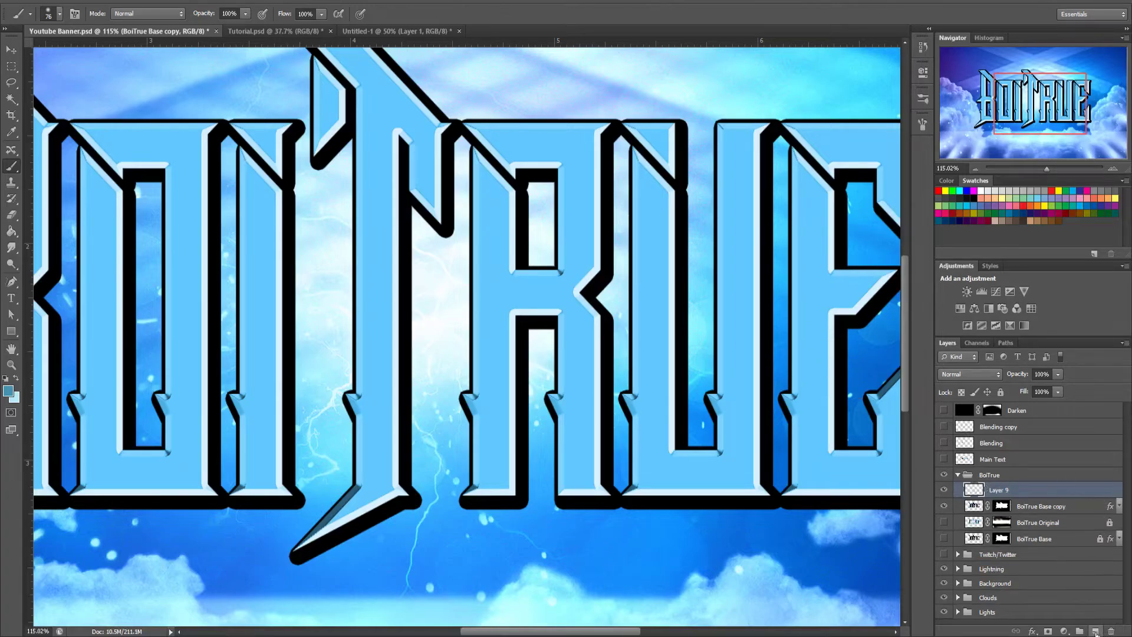
pyautogui.click(1070, 509)
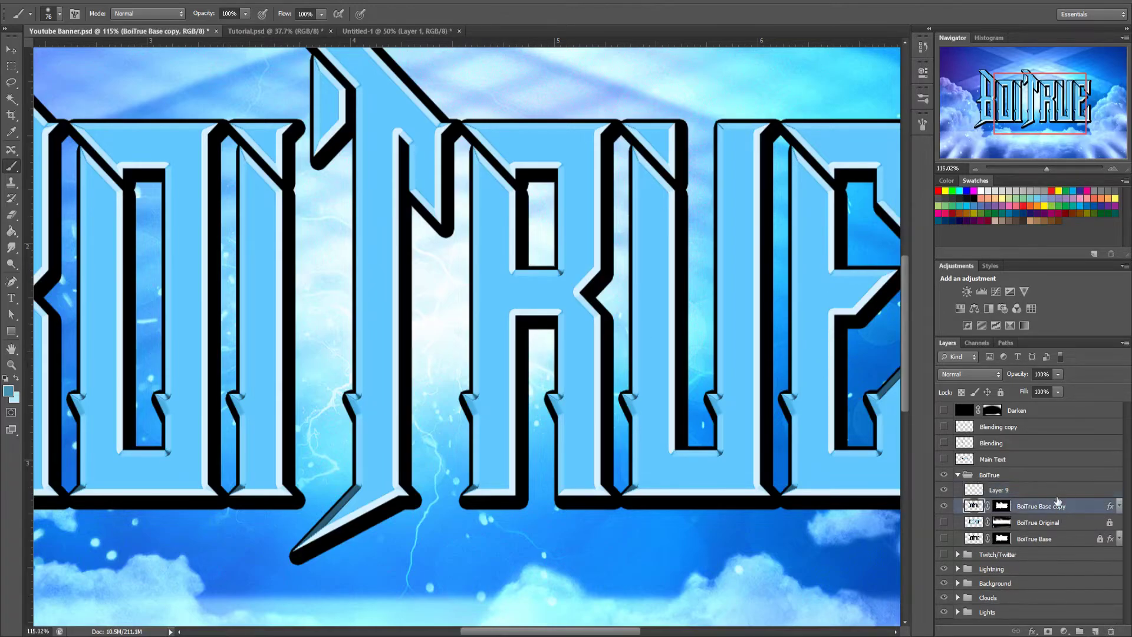
pyautogui.keyDown('shift'); pyautogui.click(1058, 495); pyautogui.keyUp('shift')
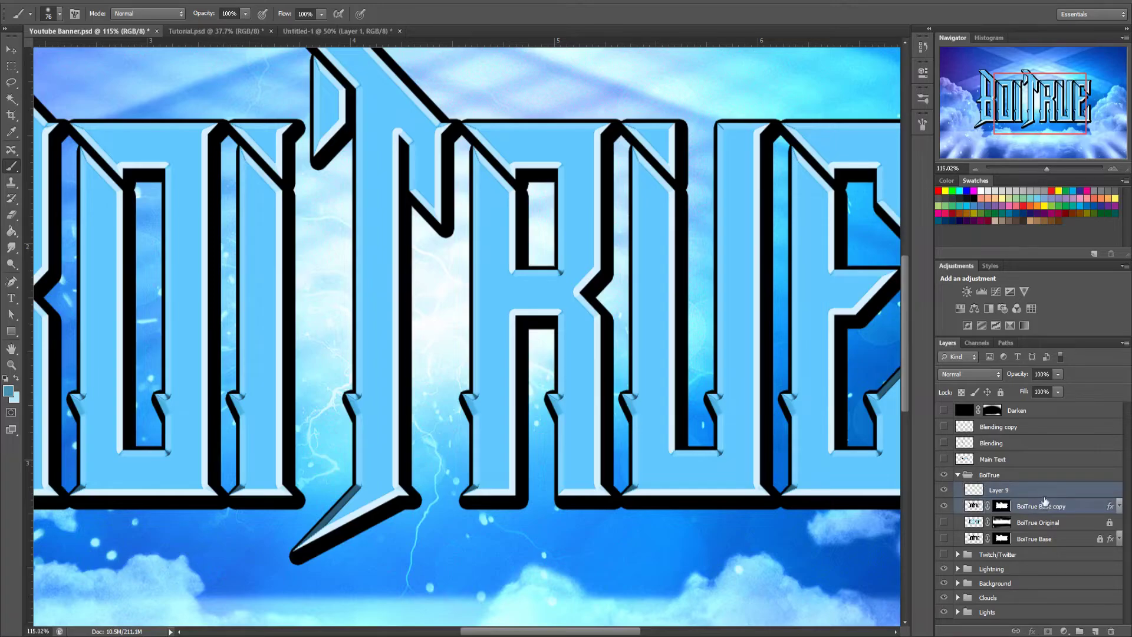
pyautogui.hotkey('ctrl', '-')
pyautogui.hotkey('ctrl', 'e')
pyautogui.hotkey('ctrl', '-')
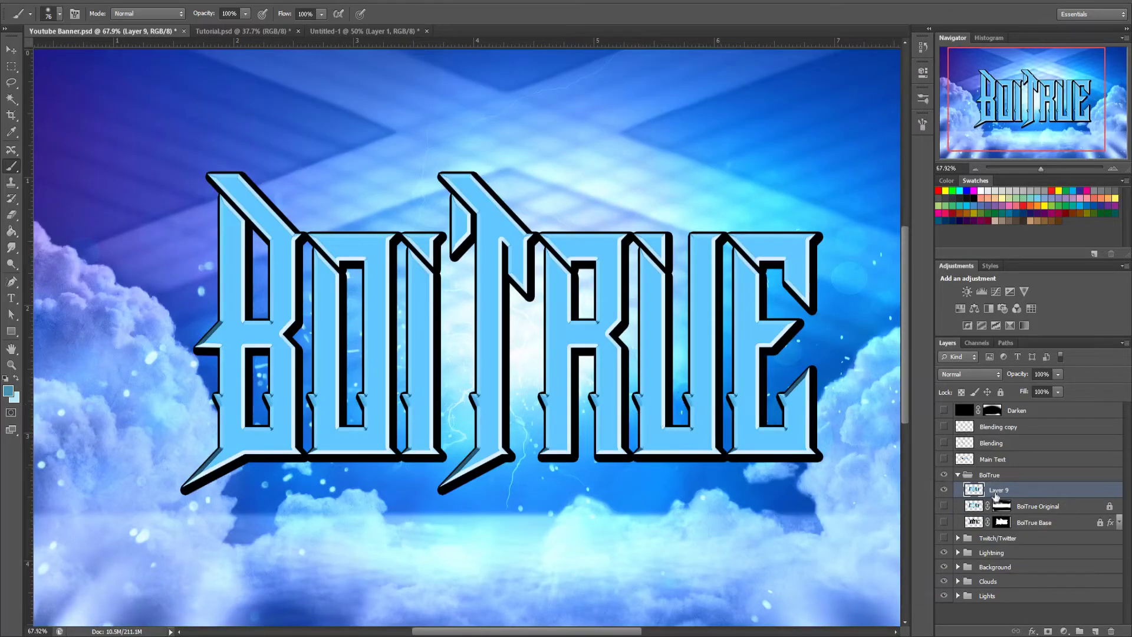
# Try Brush and Eraser strokes over the letters on the merged Layer 9, and undo them
pyautogui.scroll(3, 557, 351)
pyautogui.moveTo(592, 330)
pyautogui.mouseDown()
pyautogui.moveTo(545, 344)
pyautogui.moveTo(580, 354)
pyautogui.moveTo(548, 377)
pyautogui.moveTo(548, 424)
pyautogui.mouseUp()
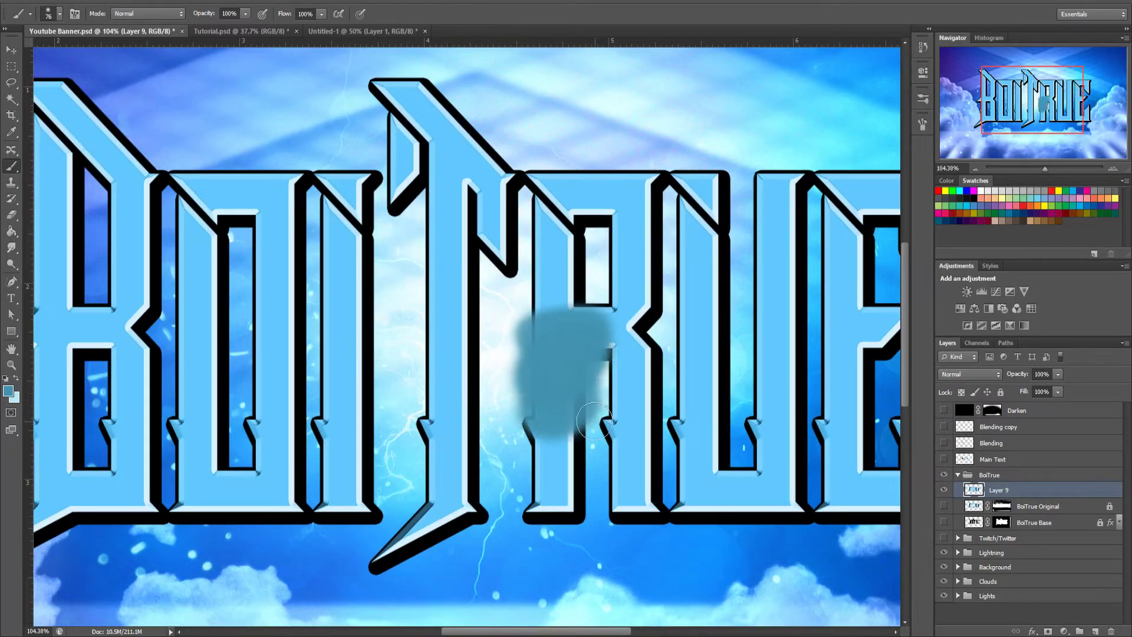
pyautogui.press('e')
pyautogui.moveTo(589, 263)
pyautogui.mouseDown()
pyautogui.moveTo(560, 259)
pyautogui.moveTo(624, 277)
pyautogui.moveTo(692, 274)
pyautogui.mouseUp()
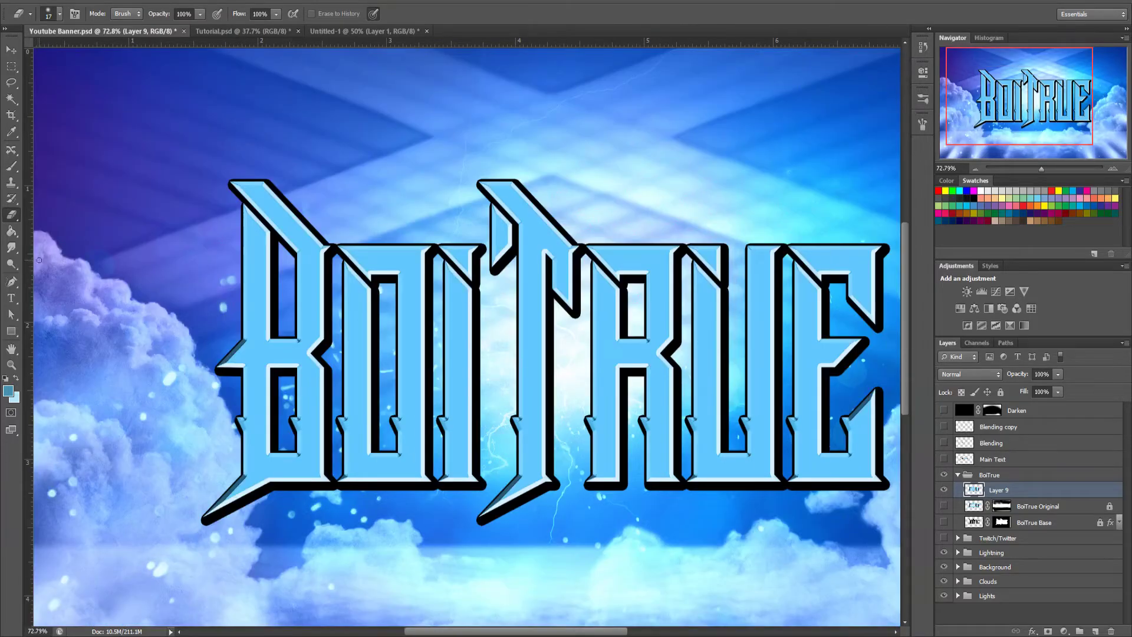
# Lighten a horizontal band across the middle of the BOITRUE letters with the Dodge tool, using Midtones at 76% exposure
pyautogui.click(11, 263)
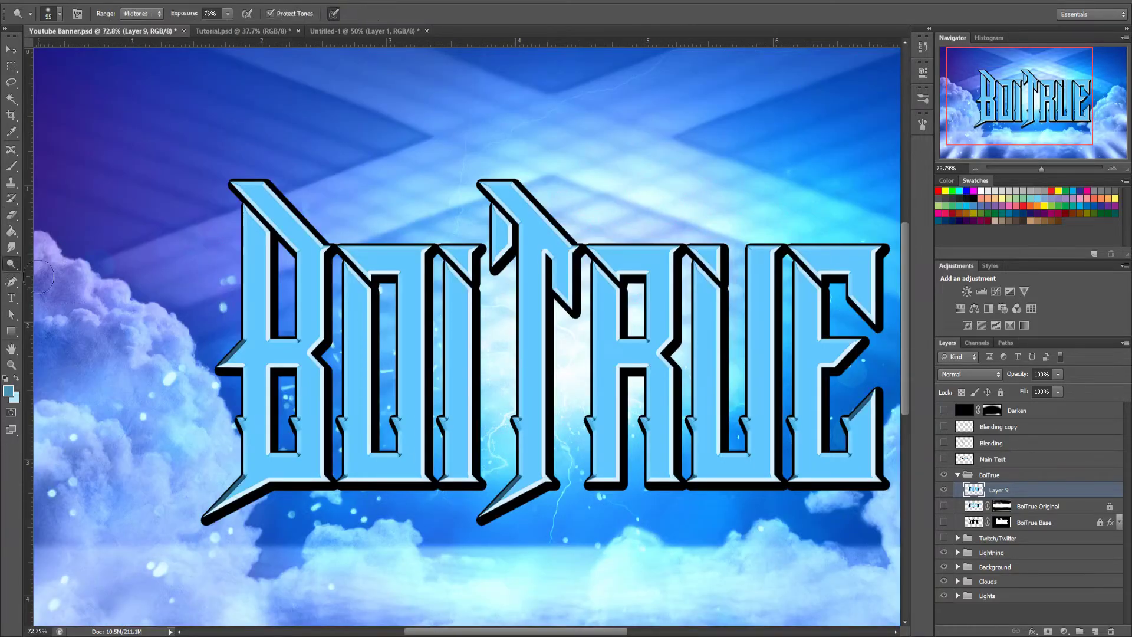
pyautogui.moveTo(232, 354)
pyautogui.mouseDown()
pyautogui.moveTo(903, 360)
pyautogui.moveTo(639, 358)
pyautogui.mouseUp()
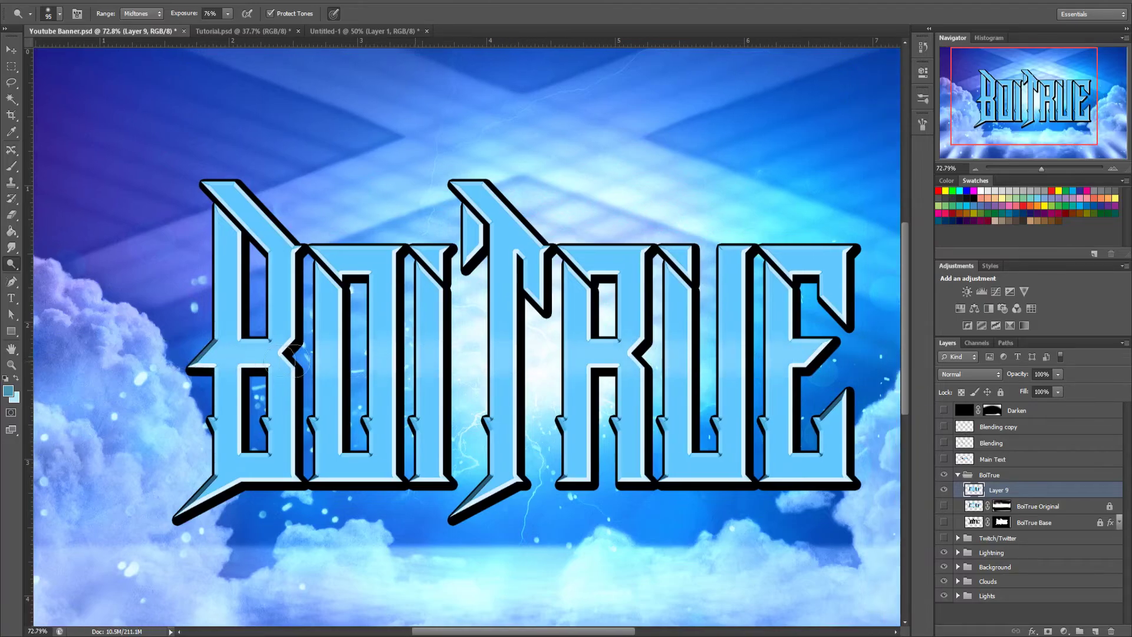
pyautogui.hscroll(1, 285, 344)
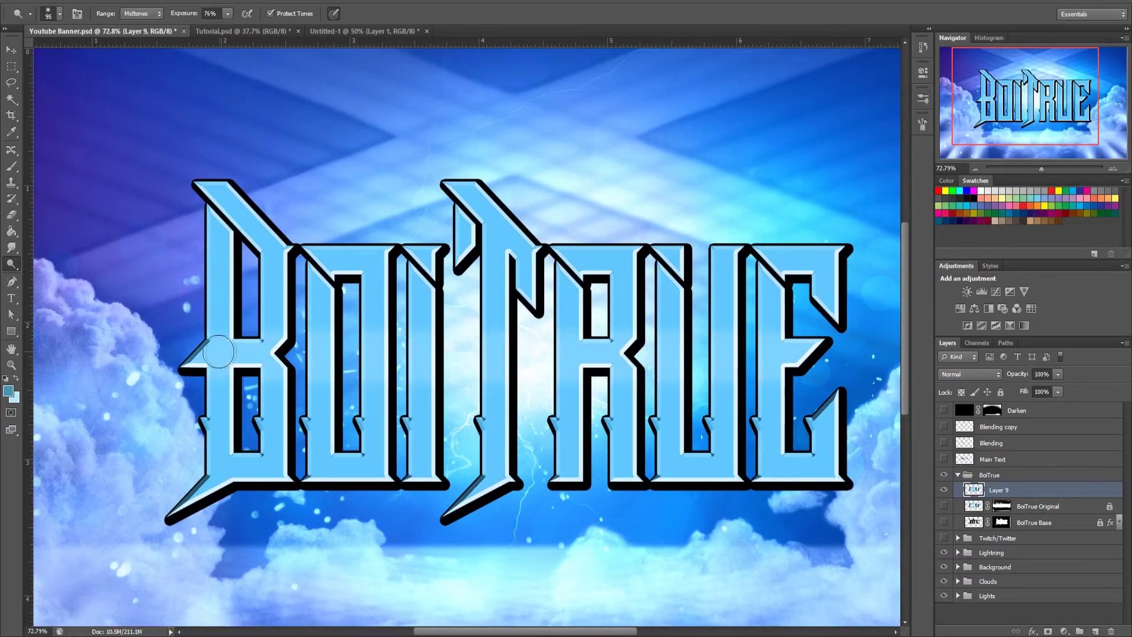
pyautogui.moveTo(183, 354); pyautogui.dragTo(815, 361)
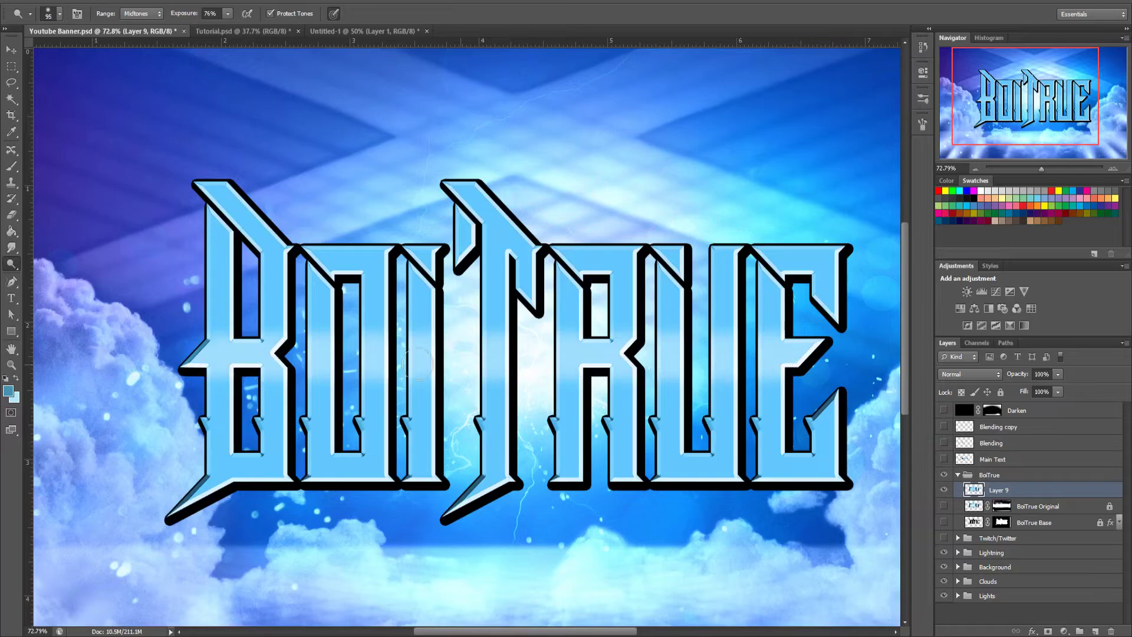
# Brighten the highlight band across the middle of the BOITRUE letters on Layer 9 with another Dodge pass
pyautogui.moveTo(171, 360); pyautogui.dragTo(829, 362)
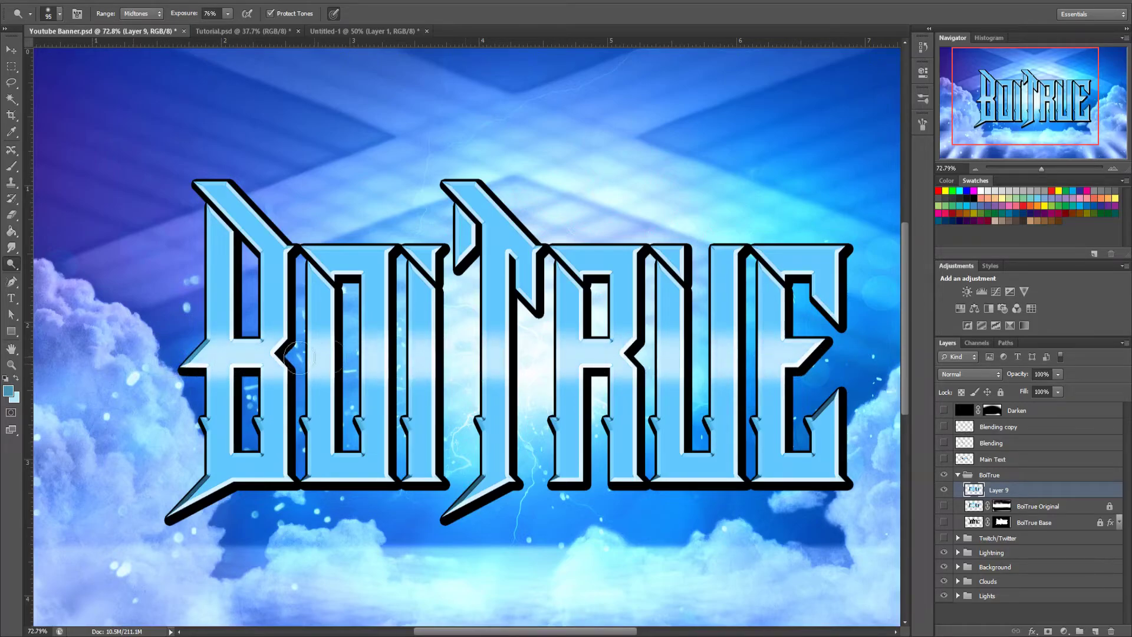
pyautogui.scroll(-1, 605, 383)
pyautogui.hotkey('shift', 'o')
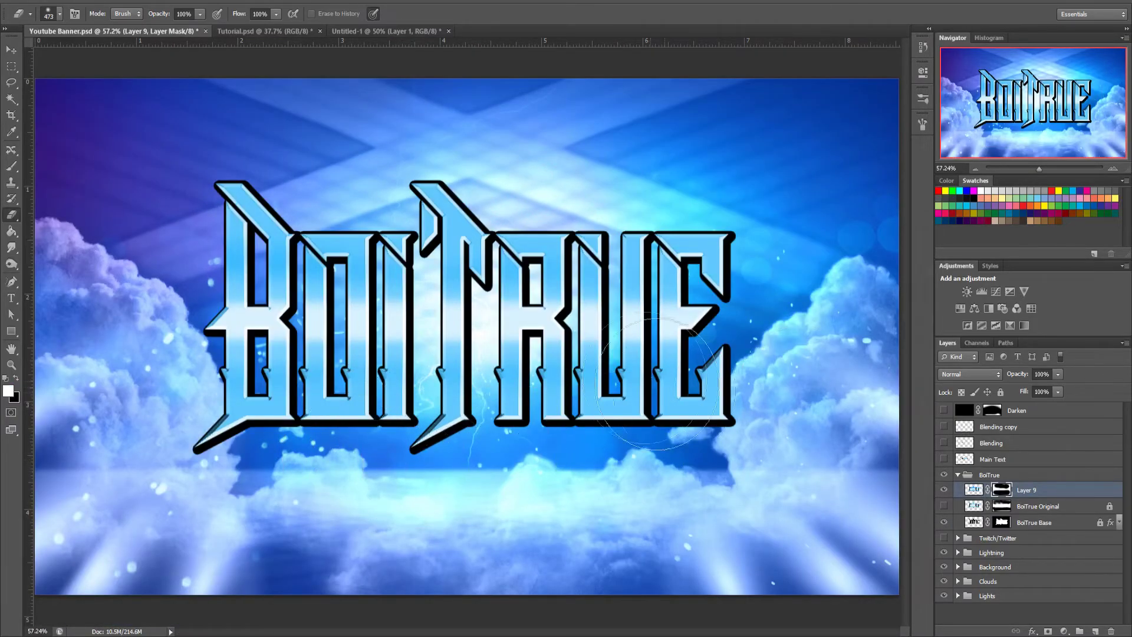
# Hide Layer 9 and show the BoiTrue Original layer in its place
pyautogui.moveTo(657, 382)
pyautogui.mouseDown()
pyautogui.moveTo(531, 366)
pyautogui.moveTo(640, 371)
pyautogui.mouseUp()
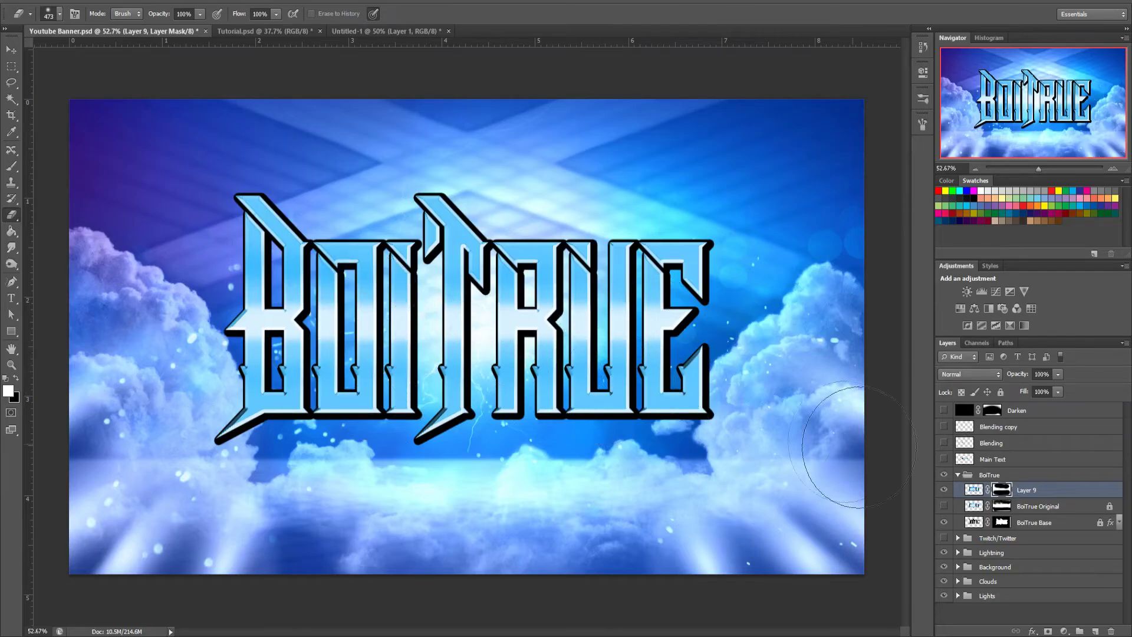
pyautogui.click(944, 491)
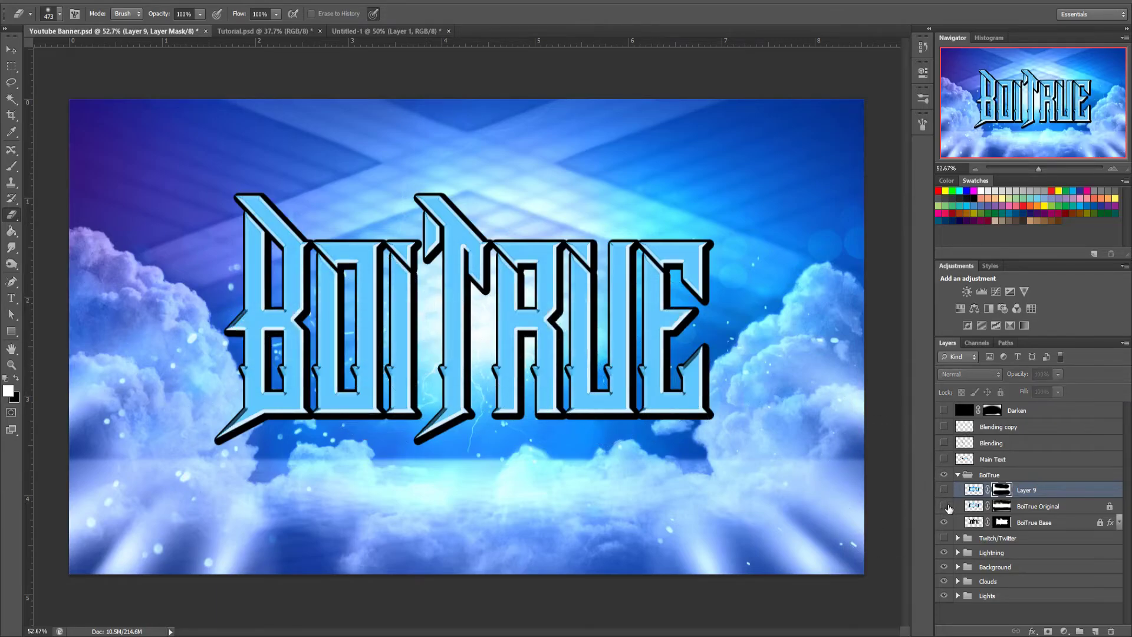
pyautogui.click(944, 505)
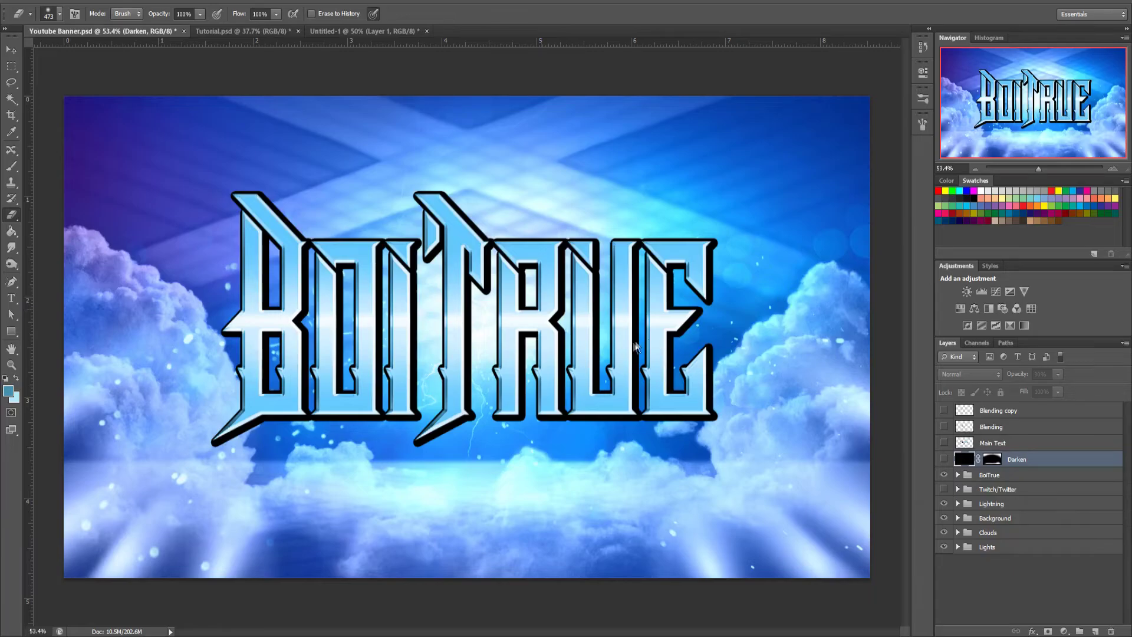
# Keep the Darken layer between Main Text and the BoiTrue group, and toggle its visibility to compare the banner, leaving it shown
pyautogui.moveTo(1016, 458); pyautogui.dragTo(1013, 413)
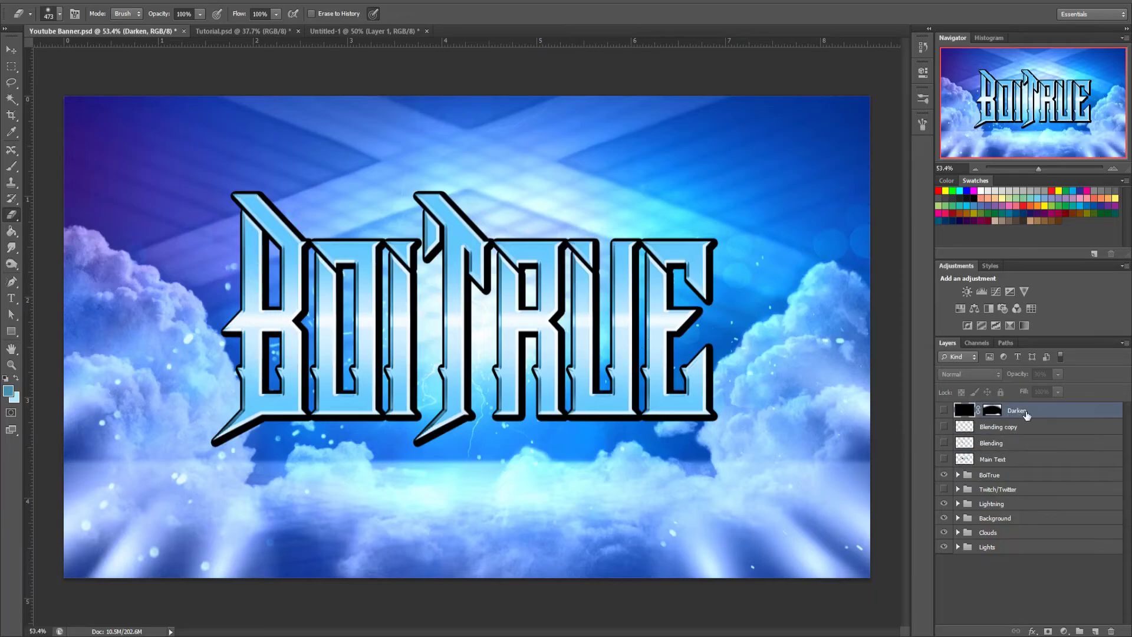
pyautogui.moveTo(1019, 418); pyautogui.dragTo(1046, 469)
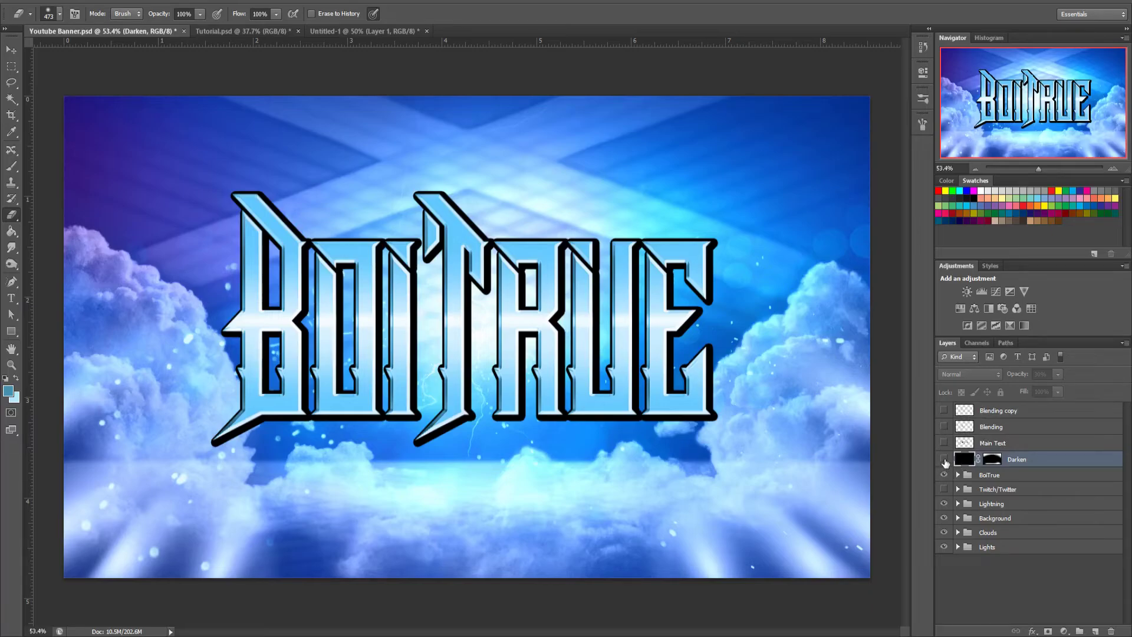
pyautogui.click(943, 459)
pyautogui.click(943, 459)
pyautogui.click(943, 459)
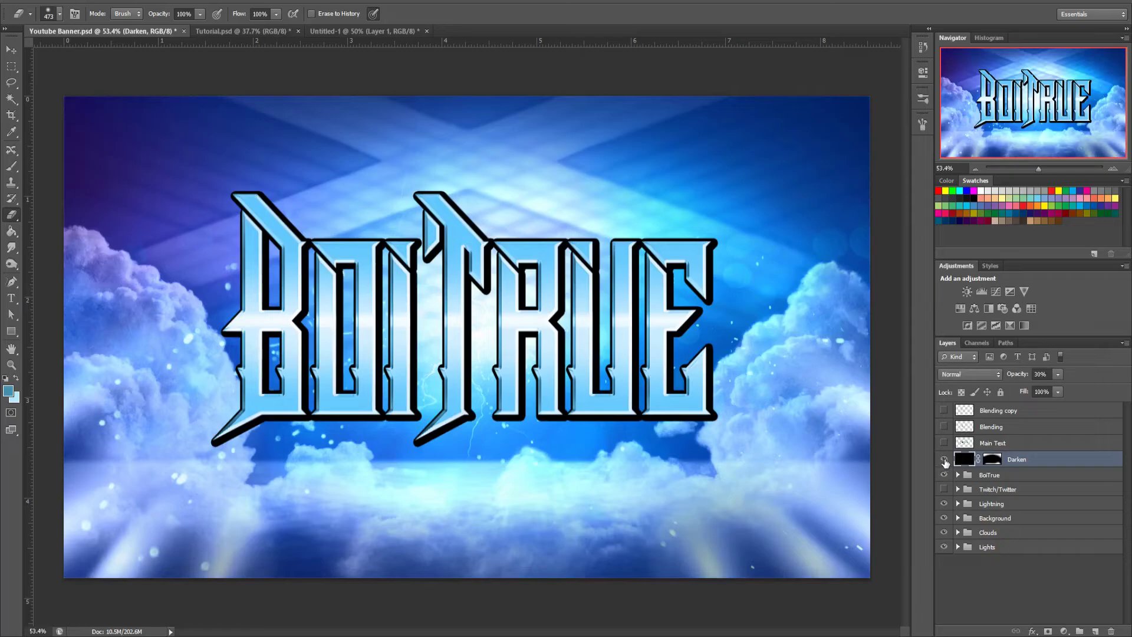
pyautogui.click(943, 459)
pyautogui.click(943, 459)
pyautogui.click(944, 459)
pyautogui.click(944, 460)
# Create a new layer above Darken, fill it with black using the Paint Bucket, and set its opacity to 15%
pyautogui.click(1094, 630)
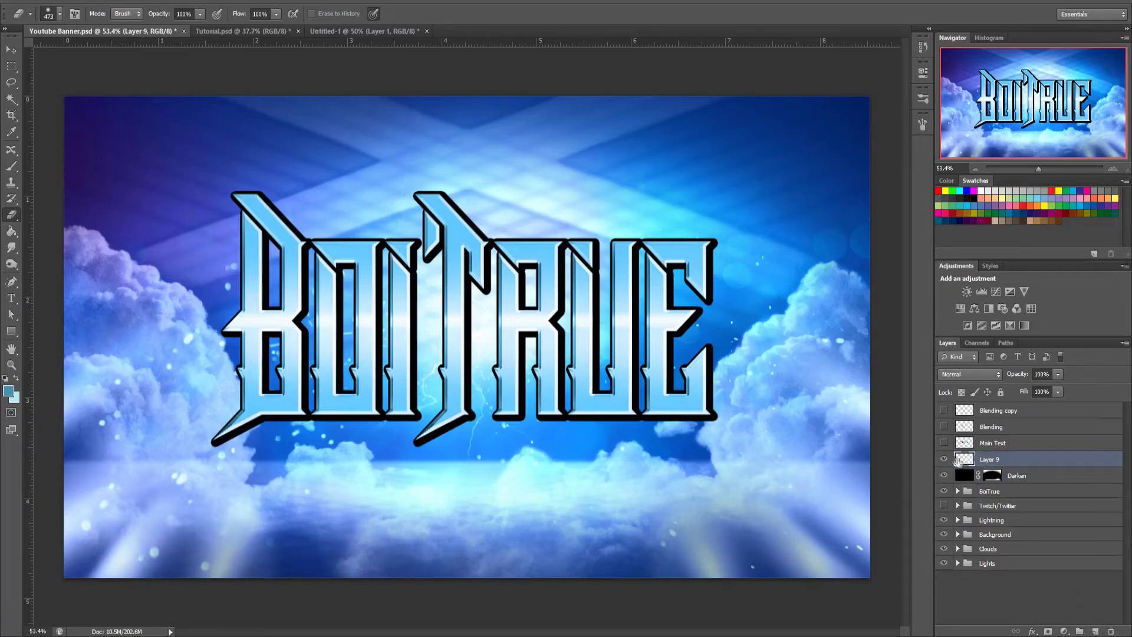
pyautogui.click(6, 378)
pyautogui.press('i')
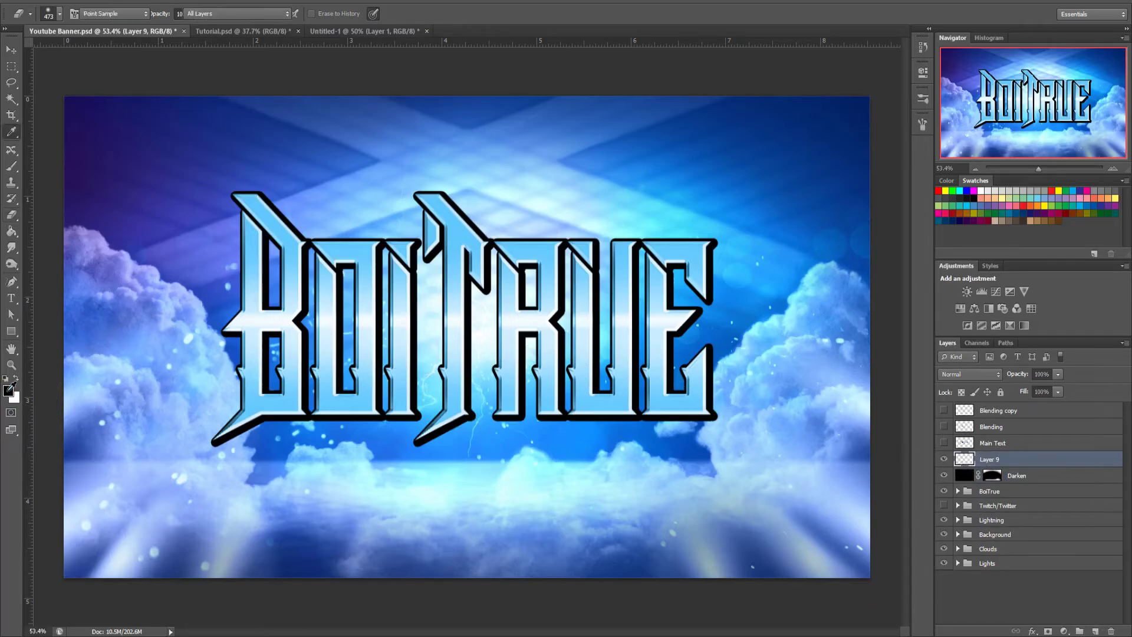
pyautogui.press('g')
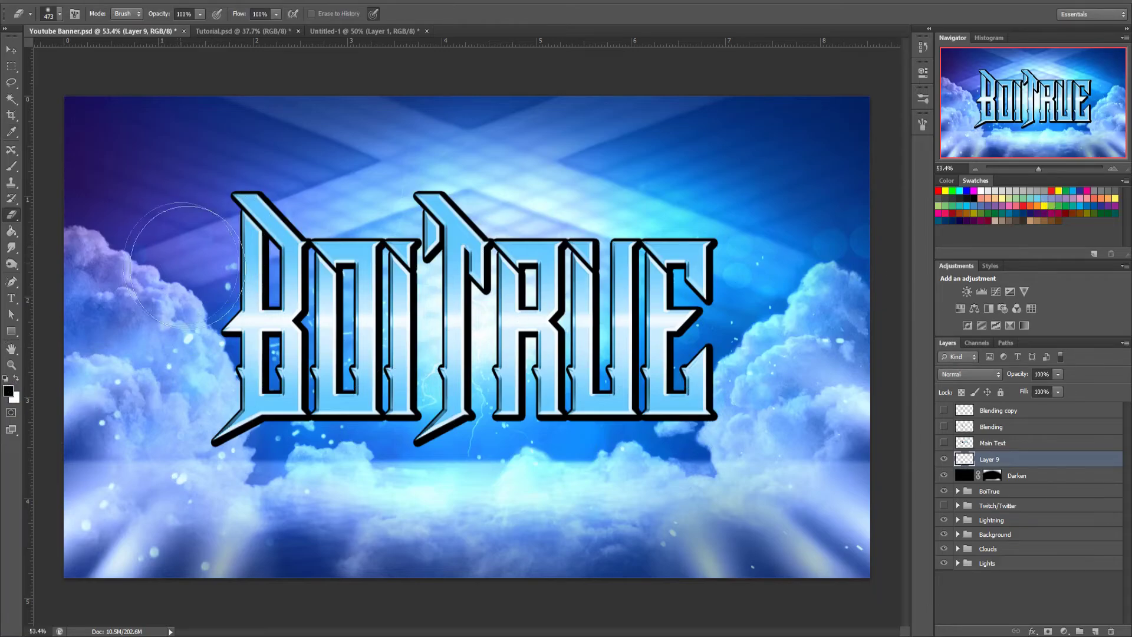
pyautogui.click(728, 183)
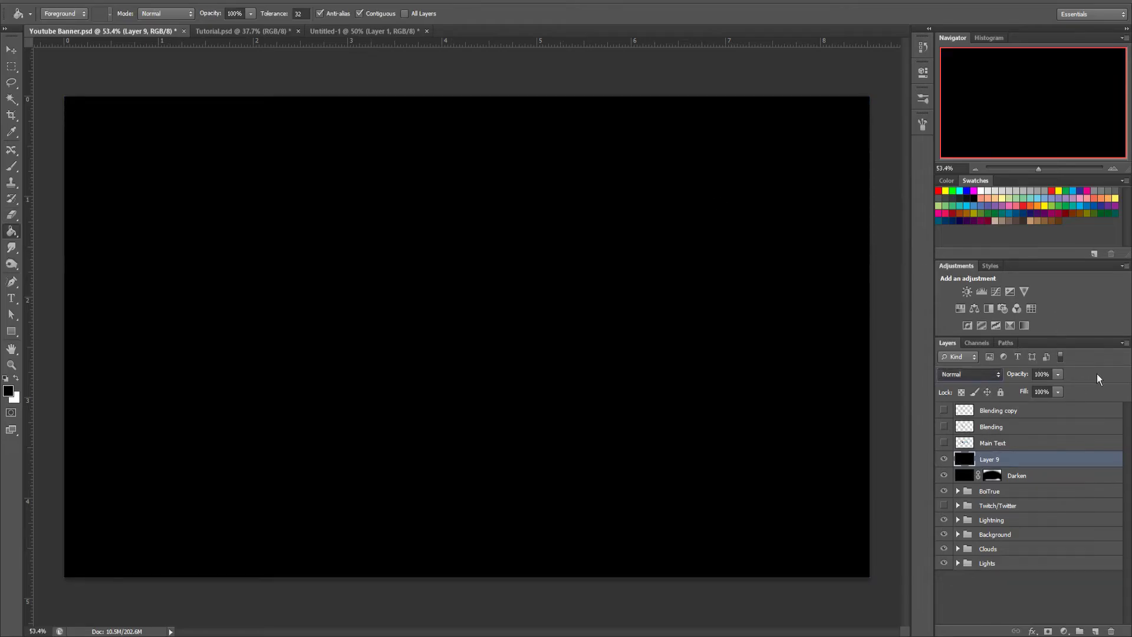
pyautogui.press('1')
pyautogui.press('5')
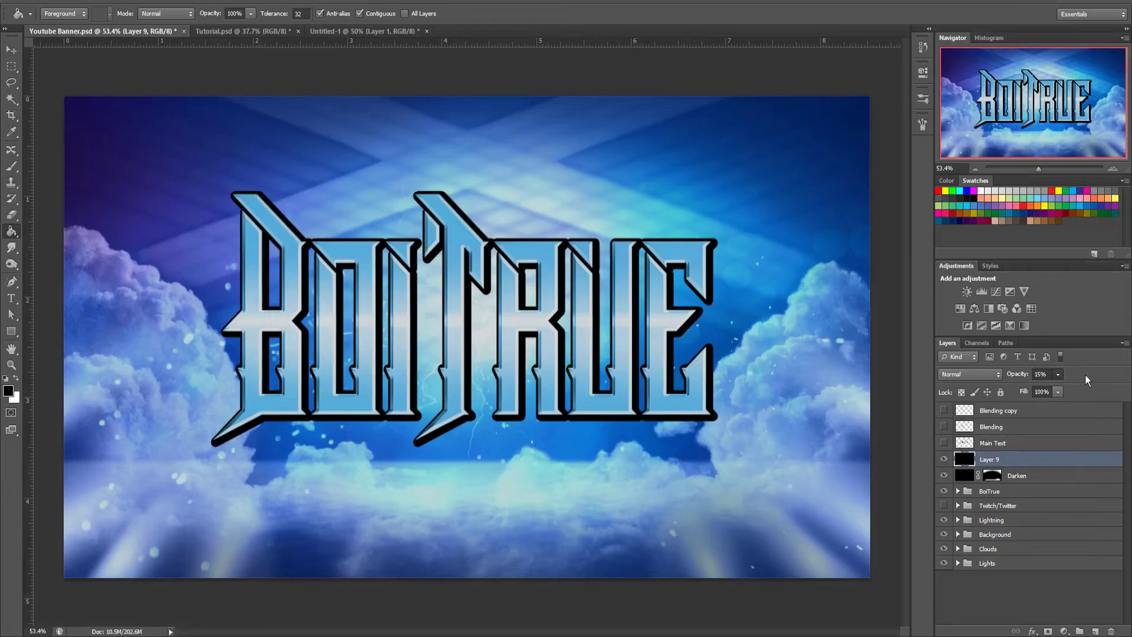
# Mask the new black layer, paint black over the title area on the mask with an enlarged brush, and delete the layer
pyautogui.click(1047, 630)
pyautogui.press('b')
pyautogui.press('x')
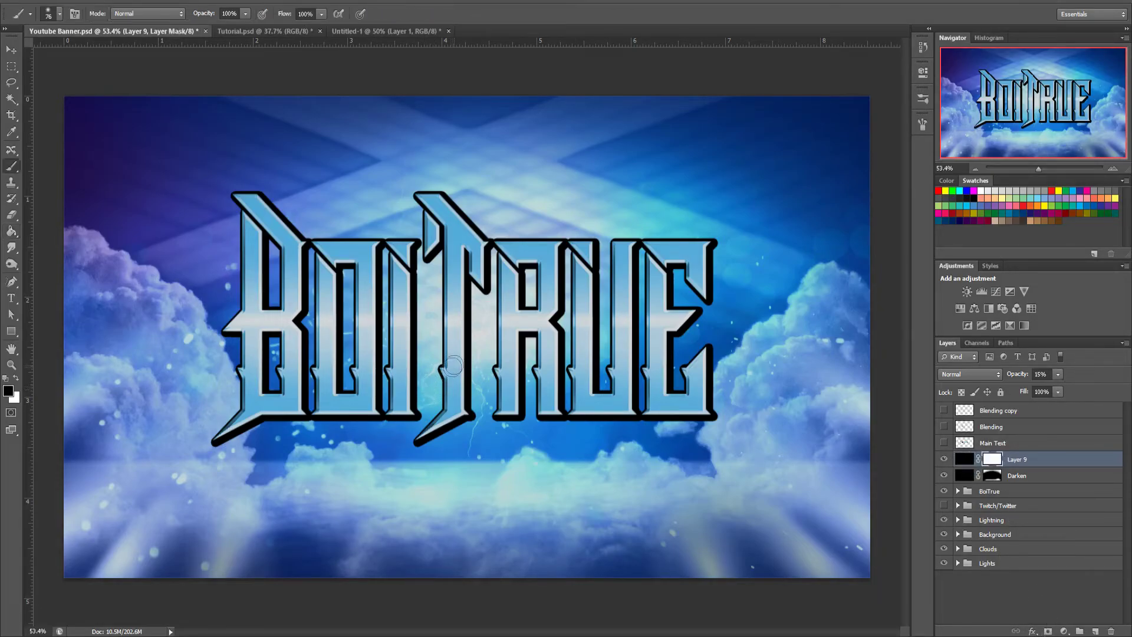
pyautogui.press(']')
pyautogui.press(']')
pyautogui.press(']')
pyautogui.press(']')
pyautogui.press(']')
pyautogui.press(']')
pyautogui.press(']')
pyautogui.moveTo(177, 330)
pyautogui.mouseDown()
pyautogui.moveTo(330, 277)
pyautogui.moveTo(395, 207)
pyautogui.moveTo(425, 195)
pyautogui.moveTo(683, 236)
pyautogui.moveTo(802, 342)
pyautogui.moveTo(639, 327)
pyautogui.moveTo(171, 374)
pyautogui.moveTo(189, 448)
pyautogui.moveTo(384, 450)
pyautogui.moveTo(299, 518)
pyautogui.moveTo(613, 469)
pyautogui.moveTo(751, 351)
pyautogui.mouseUp()
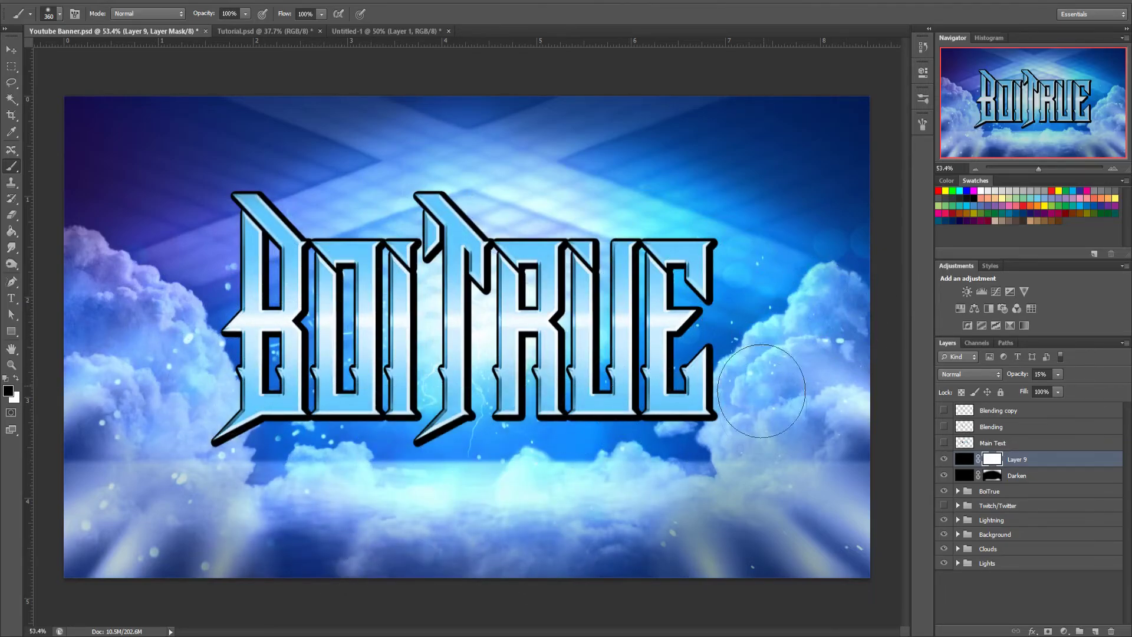
pyautogui.press('Delete')
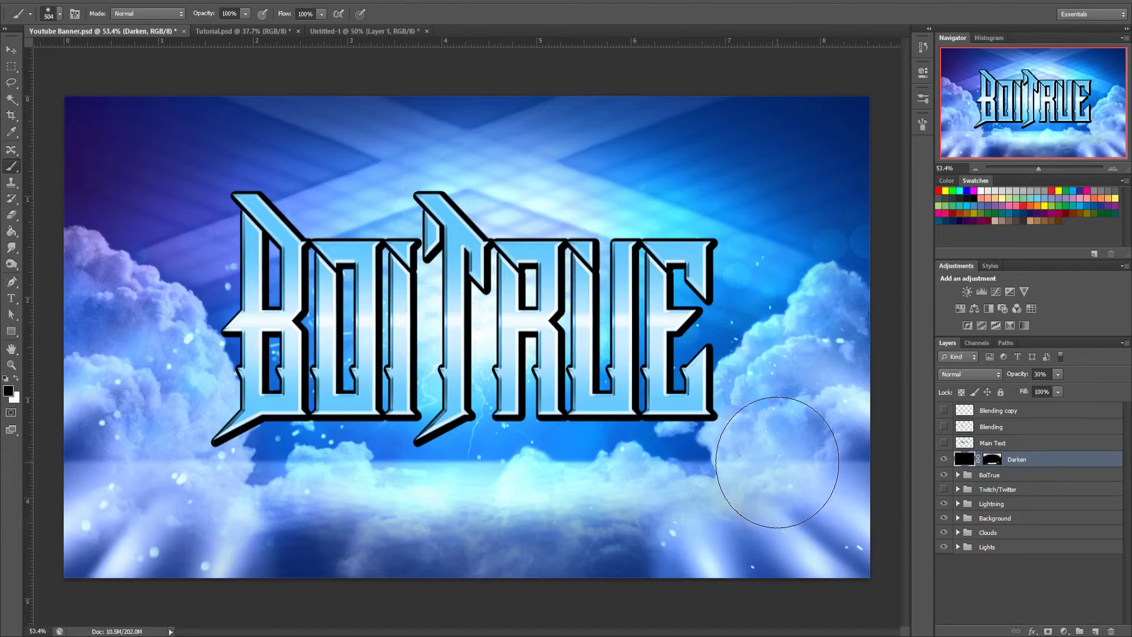
# Try rectangular Marquee selections around the BOITRUE title
pyautogui.click(11, 66)
pyautogui.moveTo(174, 175); pyautogui.dragTo(770, 474)
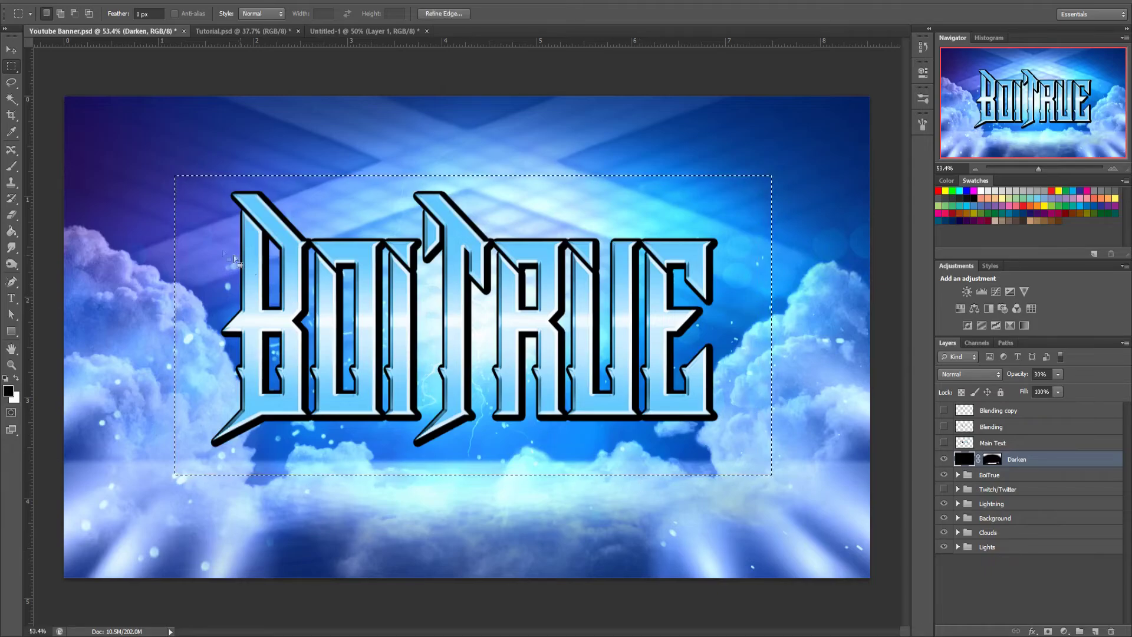
pyautogui.click(175, 158)
pyautogui.moveTo(222, 212); pyautogui.dragTo(238, 227)
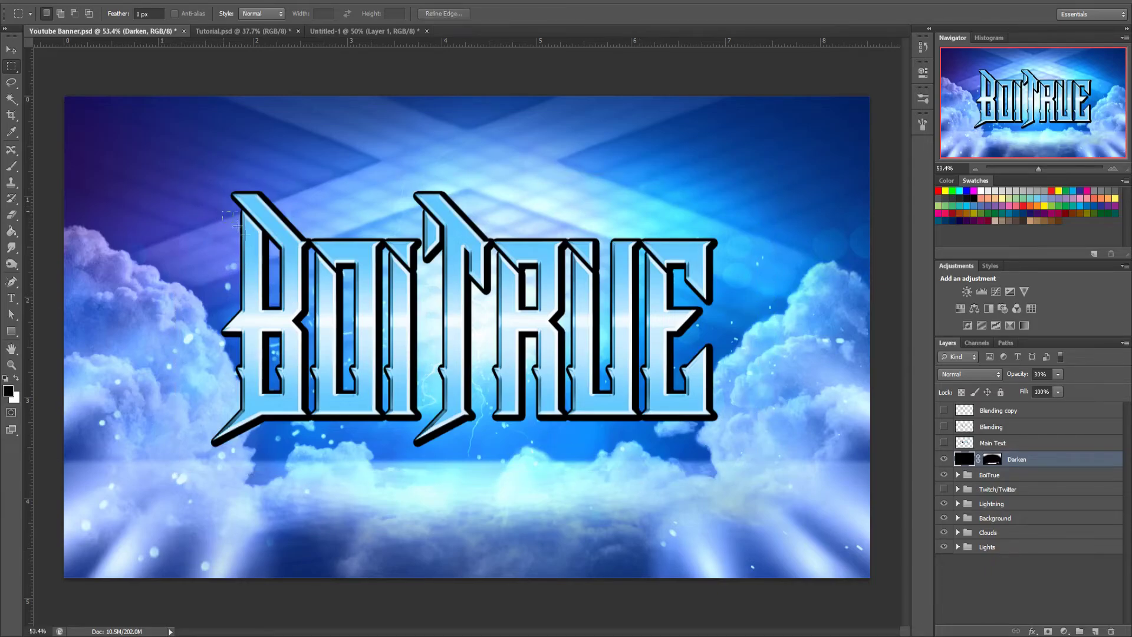
pyautogui.moveTo(740, 452); pyautogui.dragTo(737, 448)
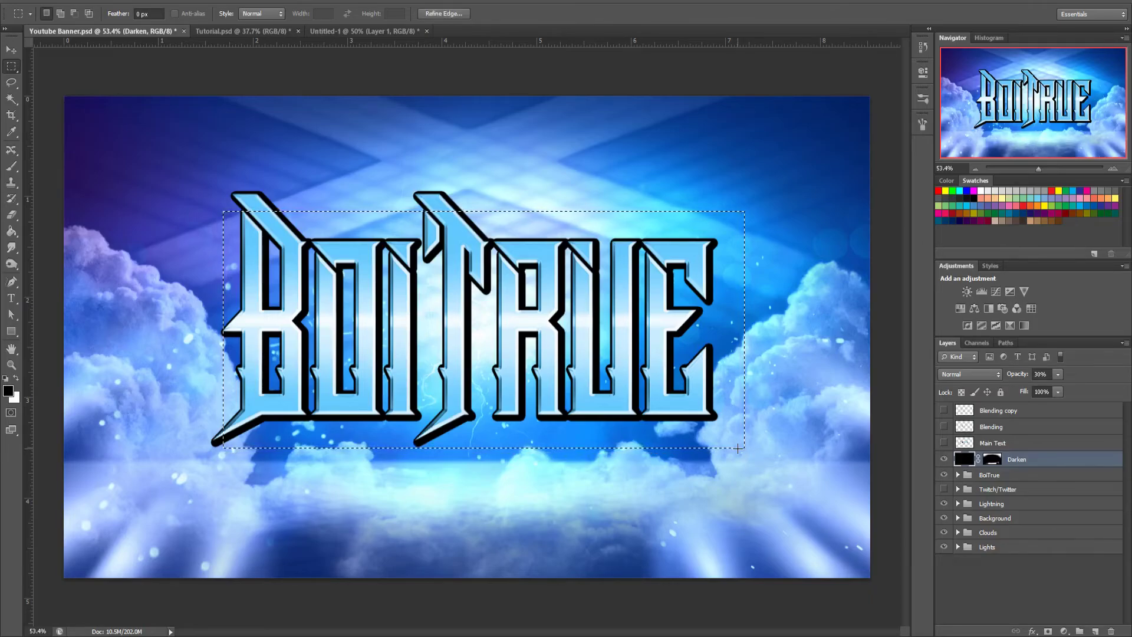
pyautogui.moveTo(203, 192); pyautogui.dragTo(749, 464)
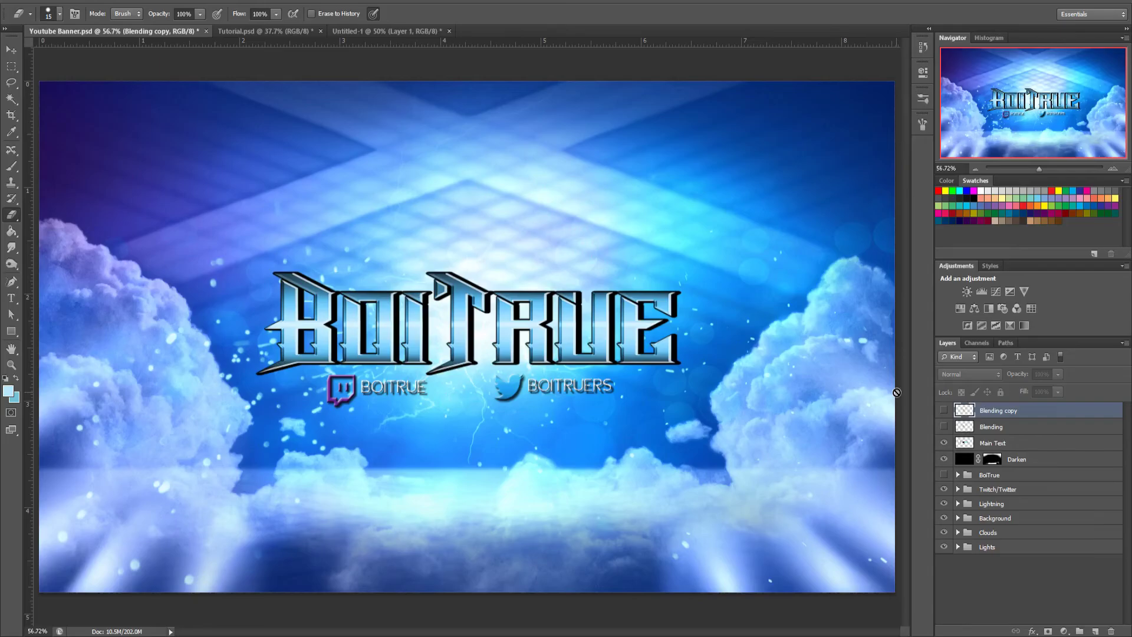
# Show the Blending and Blending copy layers and examine the reflections on the smaller BOITRUE title
pyautogui.click(943, 426)
pyautogui.click(944, 411)
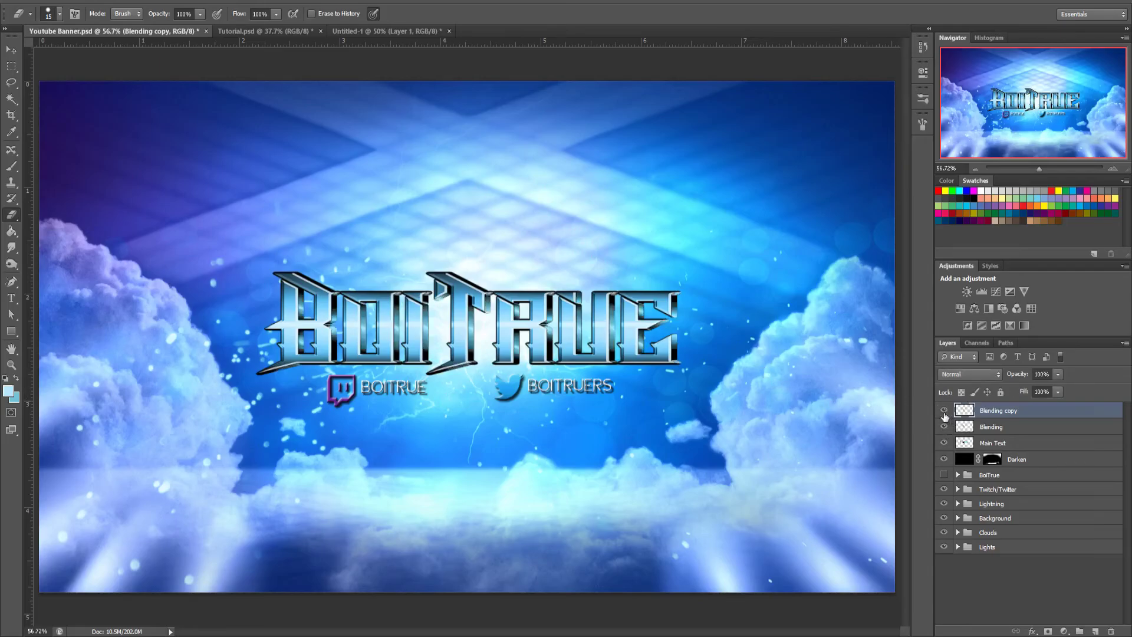
pyautogui.moveTo(431, 339); pyautogui.dragTo(431, 340)
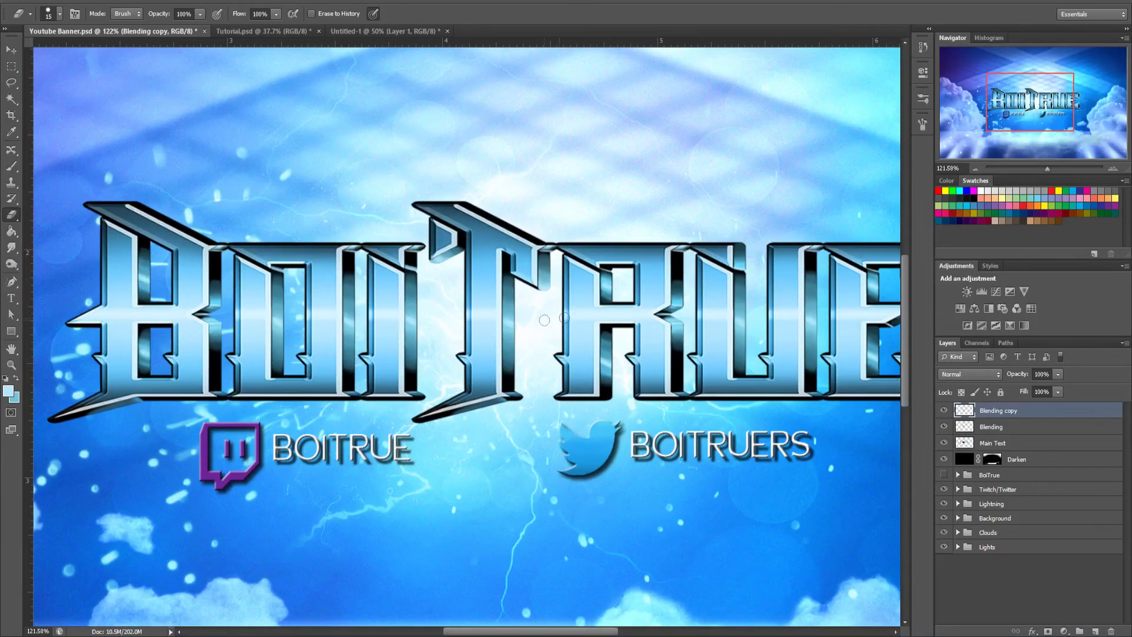
pyautogui.moveTo(544, 319)
pyautogui.mouseDown()
pyautogui.moveTo(506, 319)
pyautogui.moveTo(554, 321)
pyautogui.mouseUp()
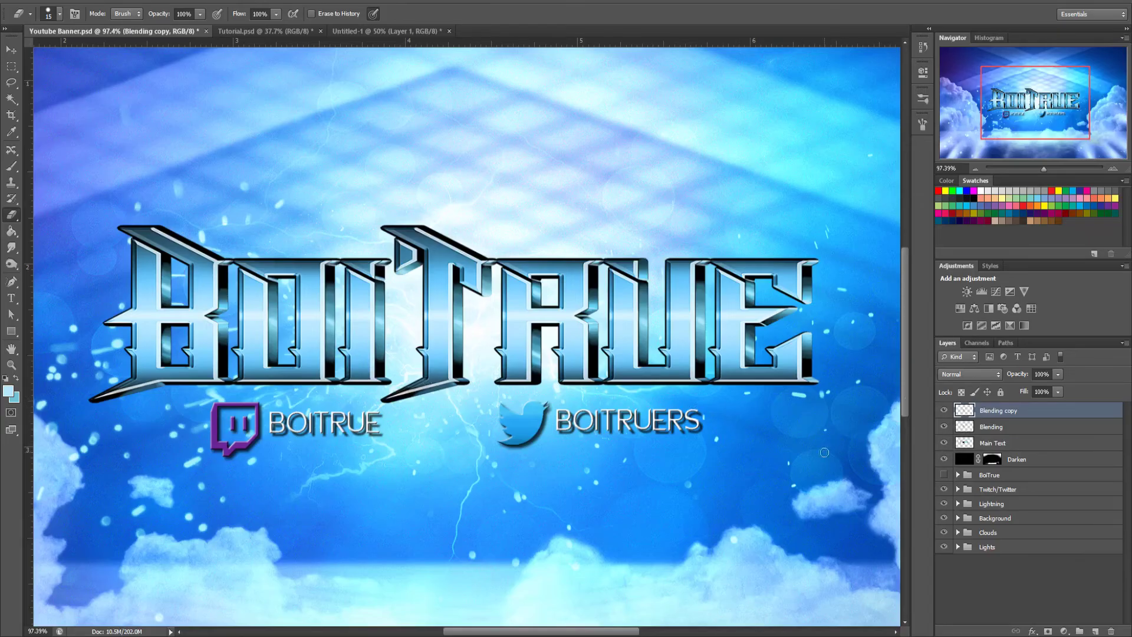
# Hide the Twitch/Twitter, Lightning, Background and Clouds groups, and toggle Main Text to isolate the blending strokes for inspection
pyautogui.moveTo(944, 489); pyautogui.dragTo(945, 545)
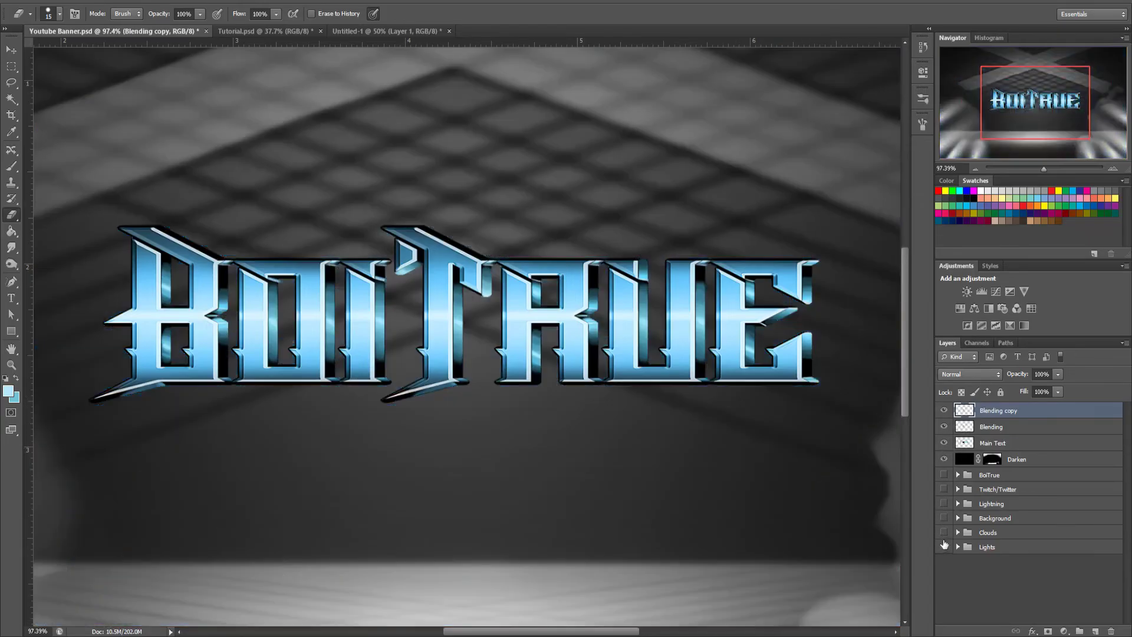
pyautogui.click(944, 443)
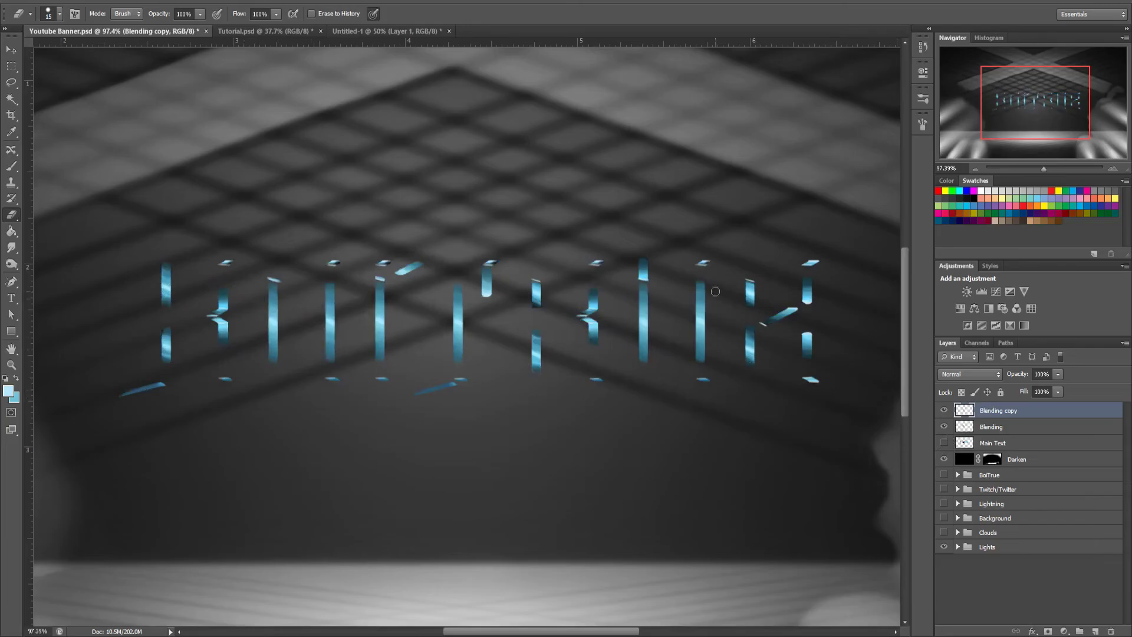
pyautogui.click(944, 443)
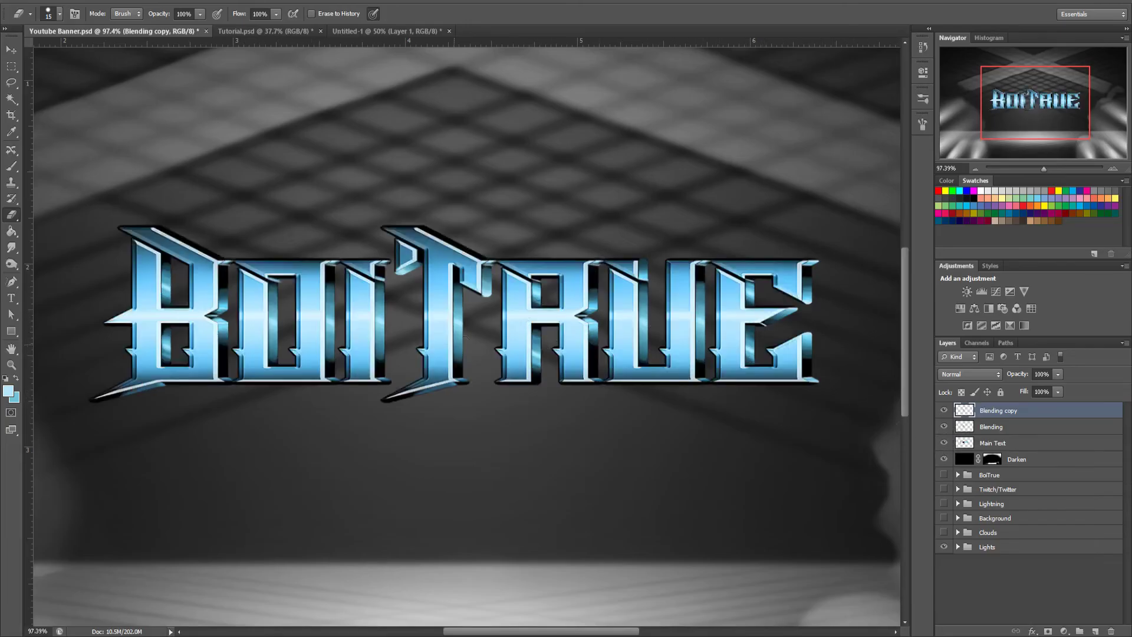
pyautogui.scroll(3, 471, 348)
pyautogui.scroll(-3, 589, 378)
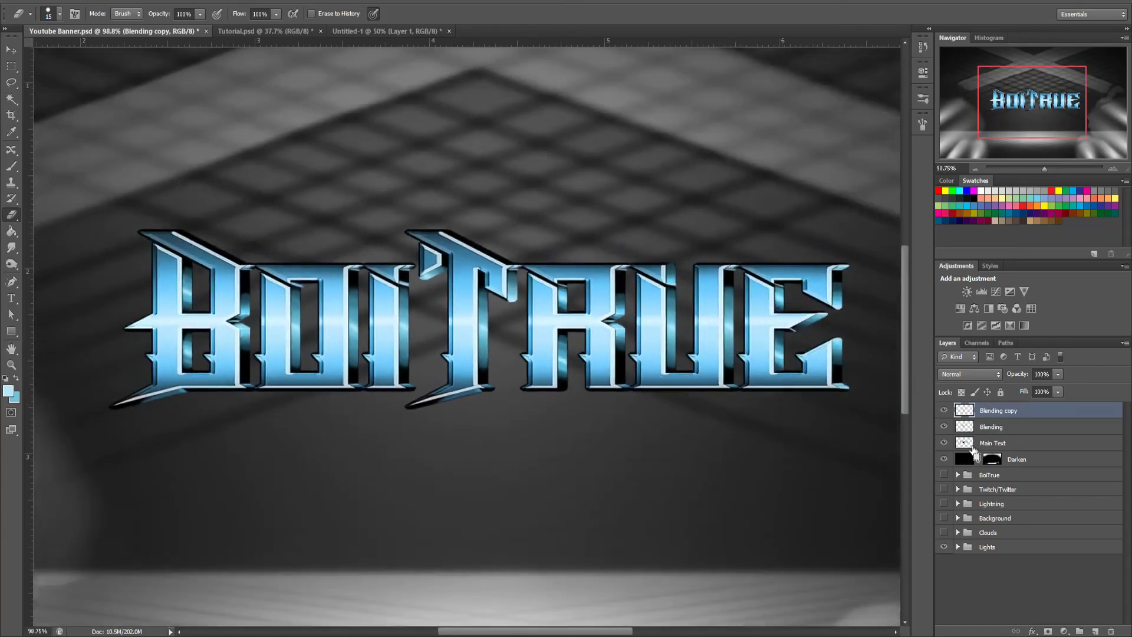
# Load the Main Text lettering as a selection and switch to the Brush tool for close-up work on the T and R
pyautogui.keyDown('ctrl'); pyautogui.click(962, 448); pyautogui.keyUp('ctrl')
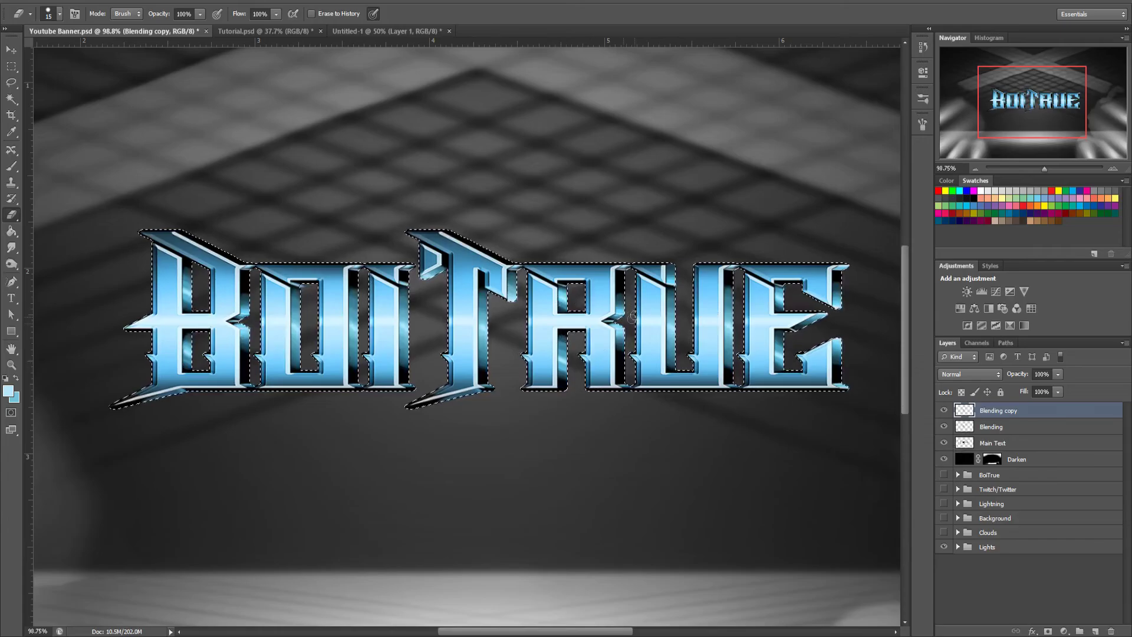
pyautogui.scroll(4, 544, 318)
pyautogui.press('b')
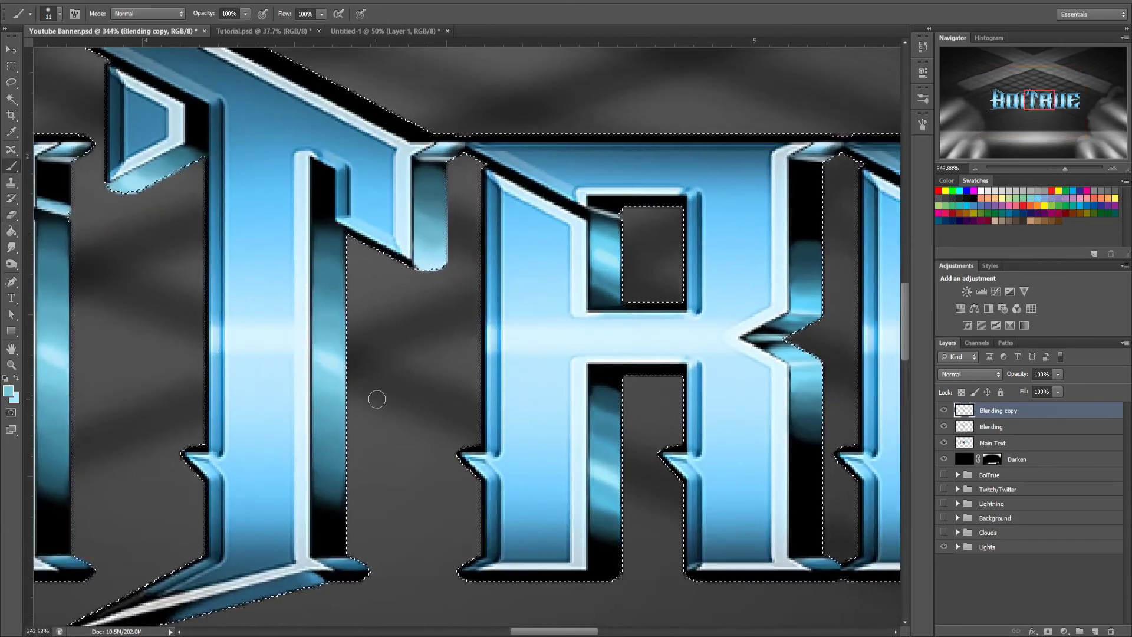
# Try painting dark blue strokes across the R on the Blending copy layer, and undo them
pyautogui.keyDown('alt'); pyautogui.click(595, 277); pyautogui.keyUp('alt')
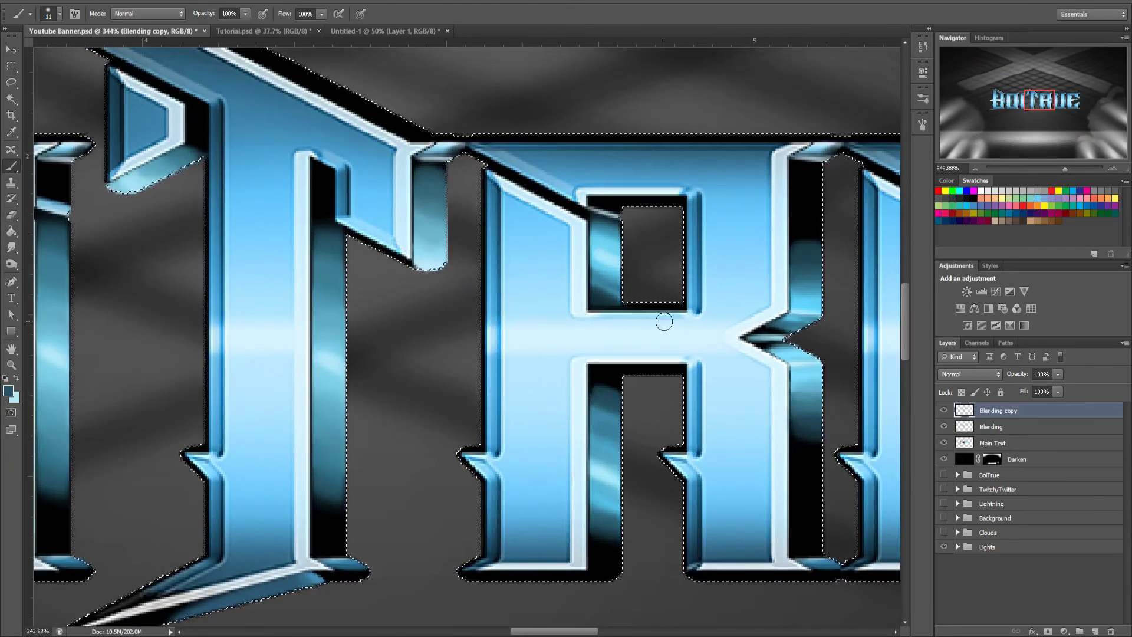
pyautogui.moveTo(504, 324)
pyautogui.mouseDown()
pyautogui.moveTo(544, 318)
pyautogui.moveTo(375, 328)
pyautogui.moveTo(534, 309)
pyautogui.moveTo(384, 299)
pyautogui.moveTo(492, 307)
pyautogui.moveTo(508, 335)
pyautogui.moveTo(371, 354)
pyautogui.moveTo(559, 361)
pyautogui.moveTo(386, 383)
pyautogui.moveTo(551, 385)
pyautogui.moveTo(374, 410)
pyautogui.moveTo(524, 412)
pyautogui.mouseUp()
pyautogui.hotkey('ctrl', 'alt', 'z')
pyautogui.hotkey('ctrl', 'alt', 'z')
pyautogui.hotkey('ctrl', 'alt', 'z')
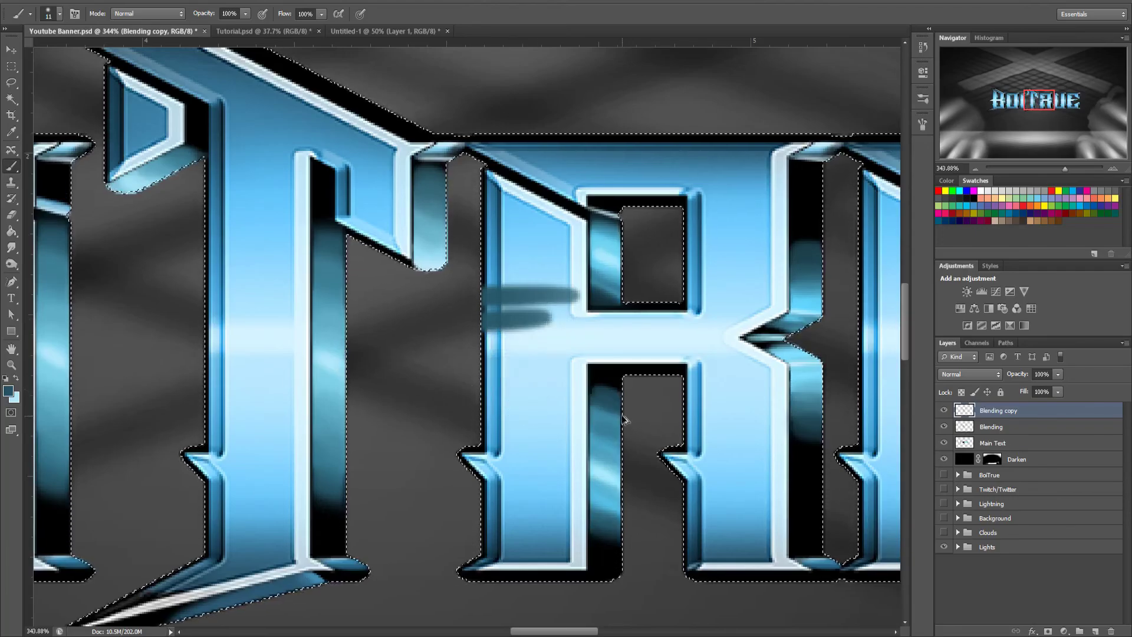
pyautogui.hotkey('ctrl', 'alt', 'z')
pyautogui.hotkey('ctrl', 'alt', 'z')
# Sample blues from around the R and paint over the reflection on the upper half of its outer dark edge
pyautogui.hscroll(5, 475, 349)
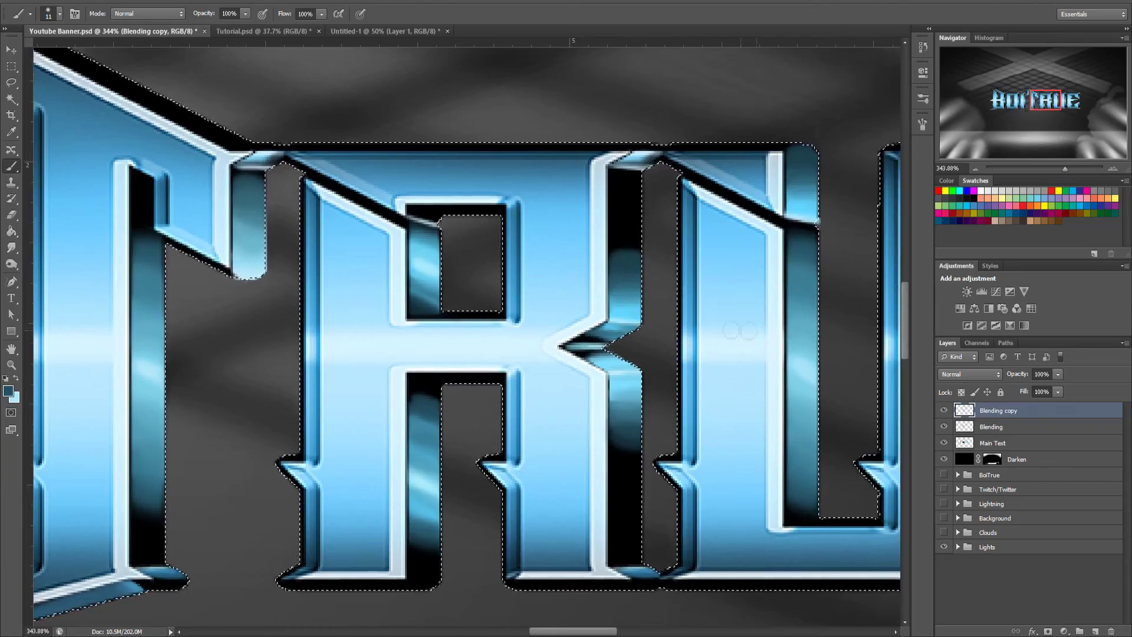
pyautogui.keyDown('alt'); pyautogui.click(622, 312); pyautogui.keyUp('alt')
pyautogui.keyDown('alt'); pyautogui.click(624, 307); pyautogui.keyUp('alt')
pyautogui.keyDown('alt'); pyautogui.click(567, 290); pyautogui.keyUp('alt')
pyautogui.keyDown('alt'); pyautogui.click(525, 270); pyautogui.keyUp('alt')
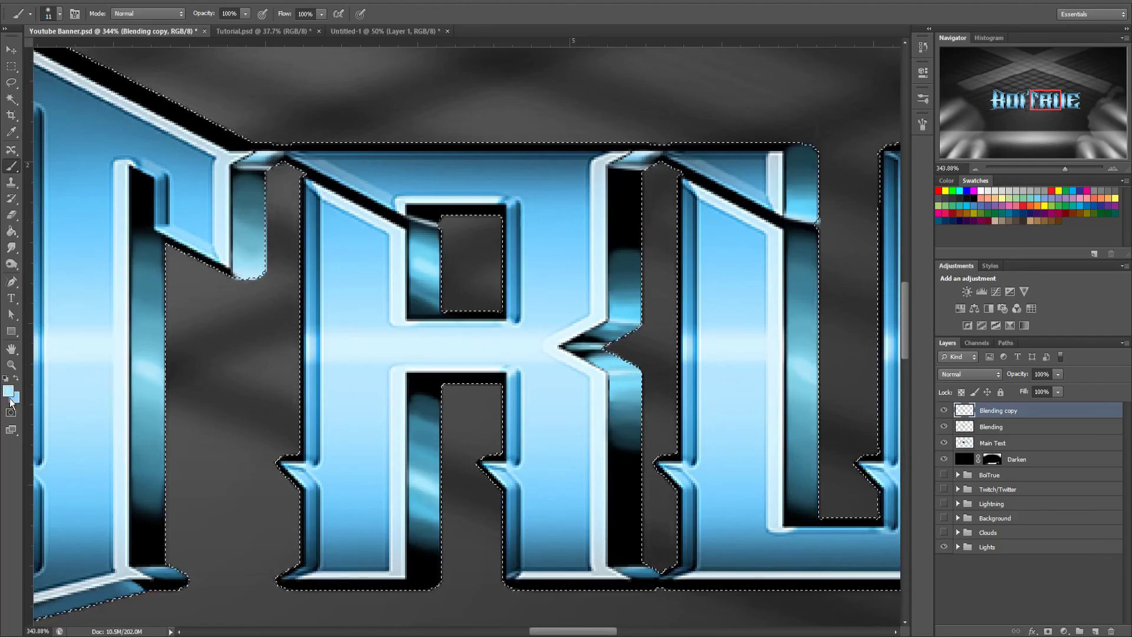
pyautogui.keyDown('alt'); pyautogui.click(619, 299); pyautogui.keyUp('alt')
pyautogui.keyDown('alt'); pyautogui.click(576, 304); pyautogui.keyUp('alt')
pyautogui.keyDown('alt'); pyautogui.click(563, 298); pyautogui.keyUp('alt')
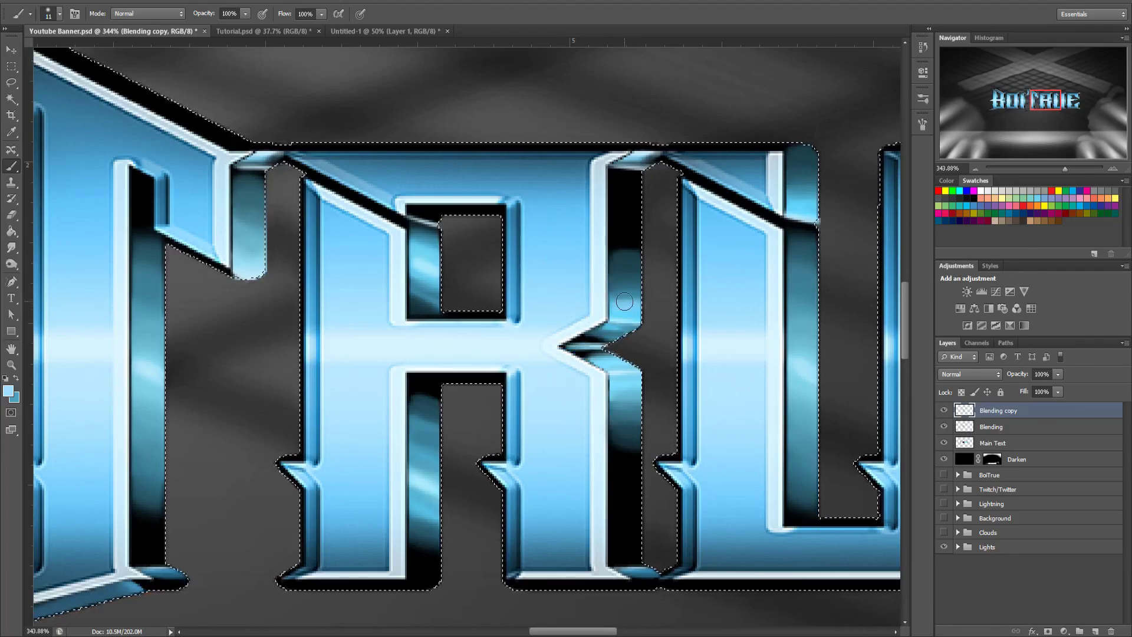
pyautogui.moveTo(624, 303)
pyautogui.mouseDown()
pyautogui.moveTo(632, 295)
pyautogui.moveTo(620, 288)
pyautogui.mouseUp()
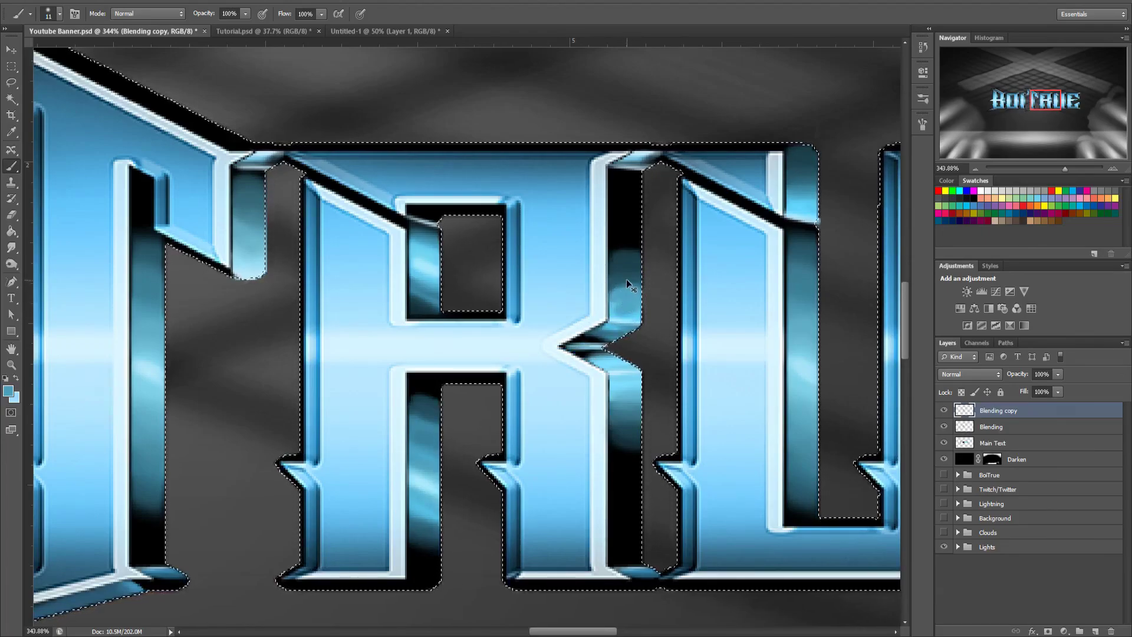
# Sample a teal from the U's inner edge and blend it into the reflection above the R's outer notch
pyautogui.press('i')
pyautogui.press('b')
pyautogui.keyDown('alt'); pyautogui.click(803, 298); pyautogui.keyUp('alt')
pyautogui.moveTo(616, 301); pyautogui.dragTo(631, 316)
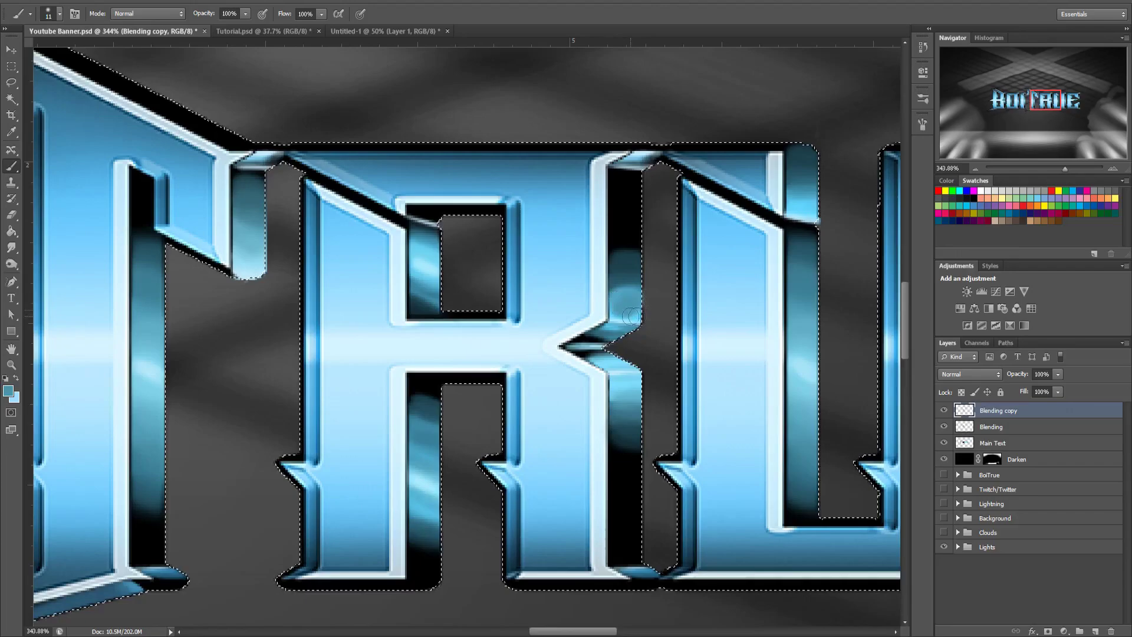